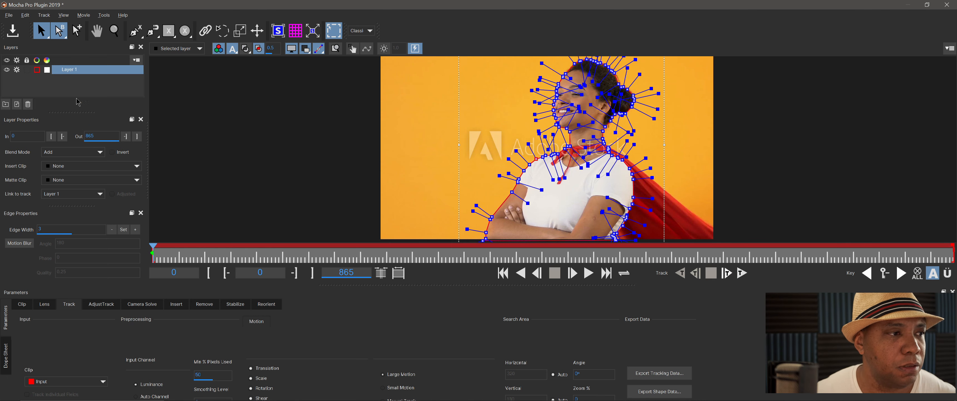
# - Switch to the Essentials workspace, fit the clip in the viewer, and track Layer 1 forward
pyautogui.click(367, 31)
pyautogui.click(361, 39)
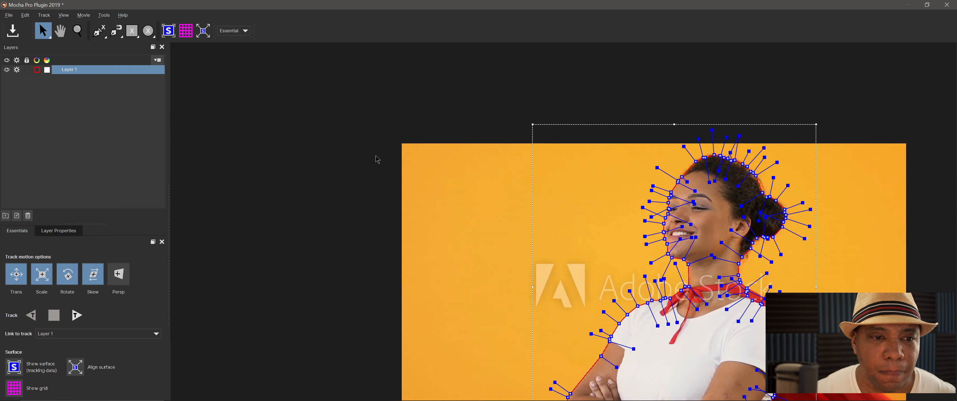
pyautogui.click(65, 15)
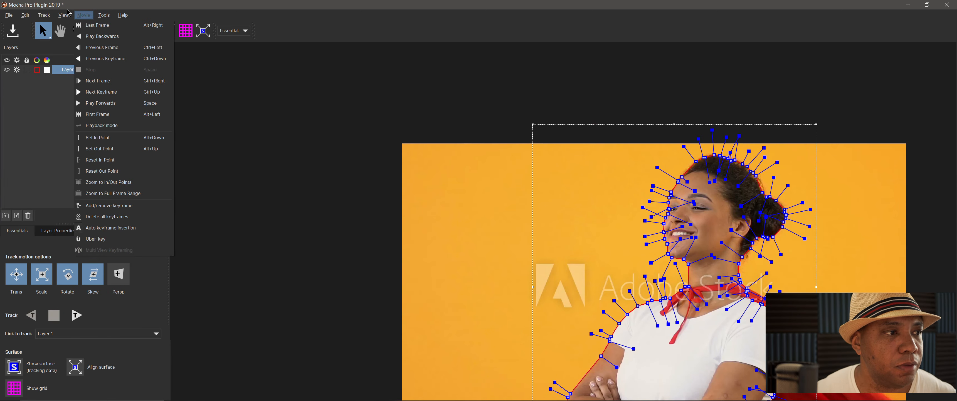
pyautogui.click(79, 47)
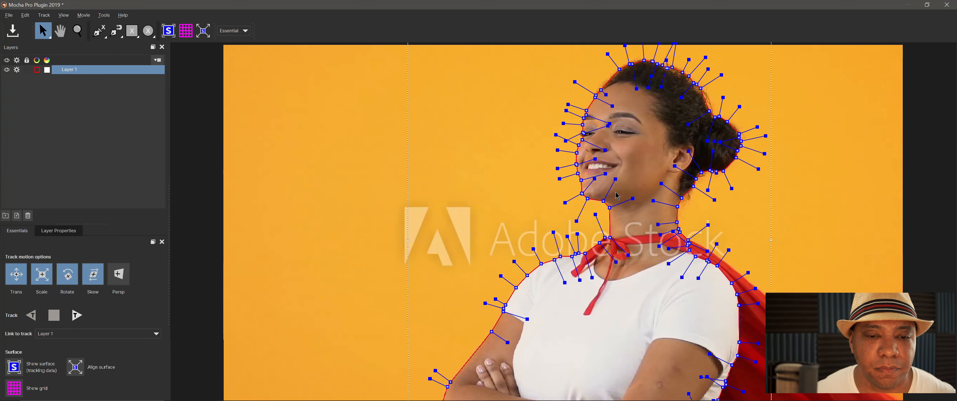
pyautogui.click(75, 318)
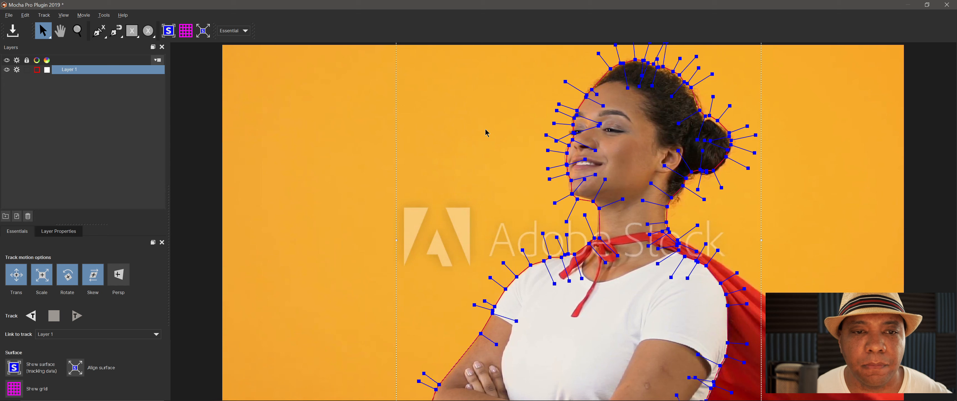
# - Switch to the Classic workspace and fit the whole clip in the viewer
pyautogui.click(236, 33)
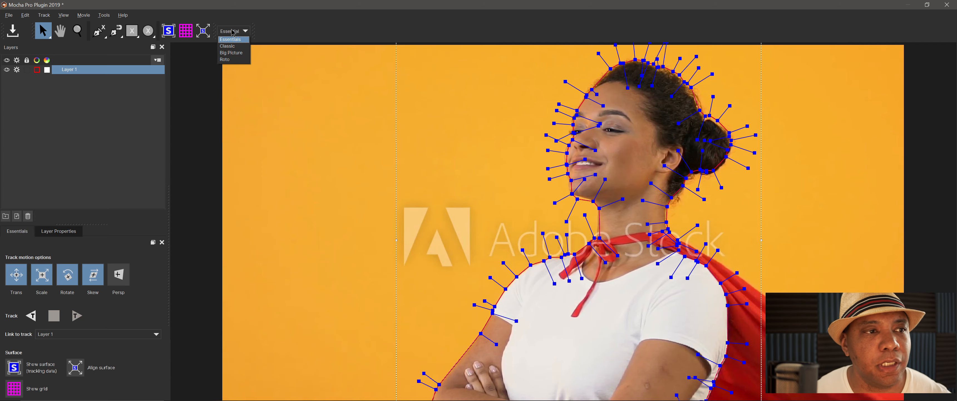
pyautogui.click(234, 47)
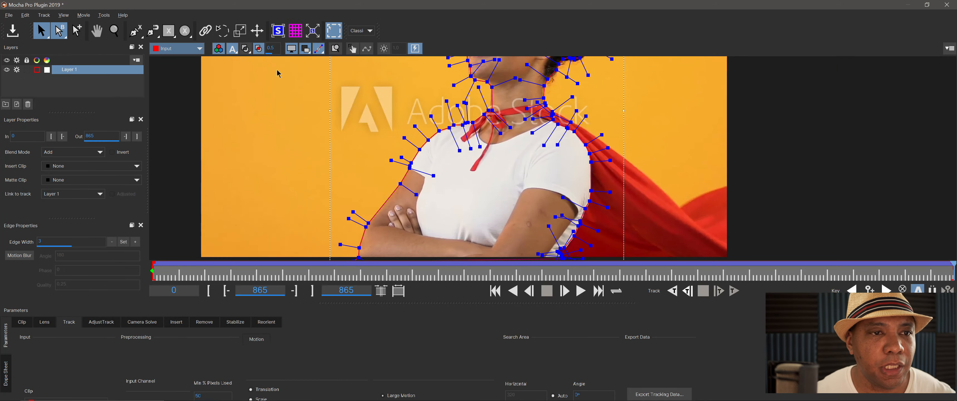
pyautogui.click(44, 14)
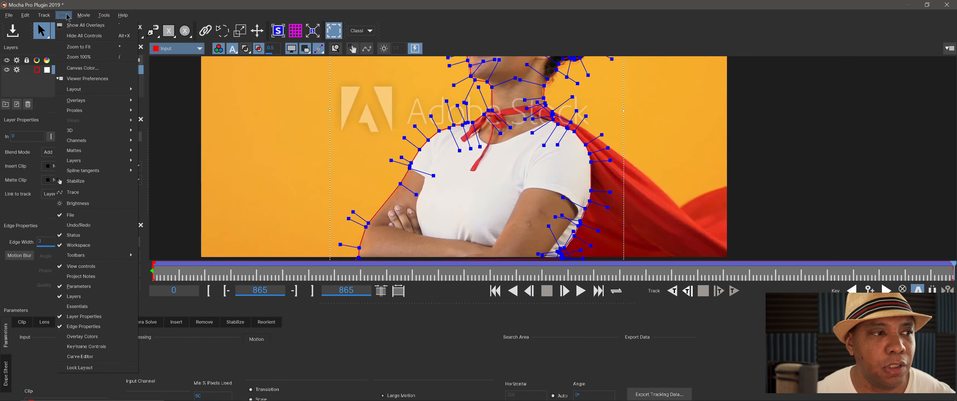
pyautogui.moveTo(67, 16)
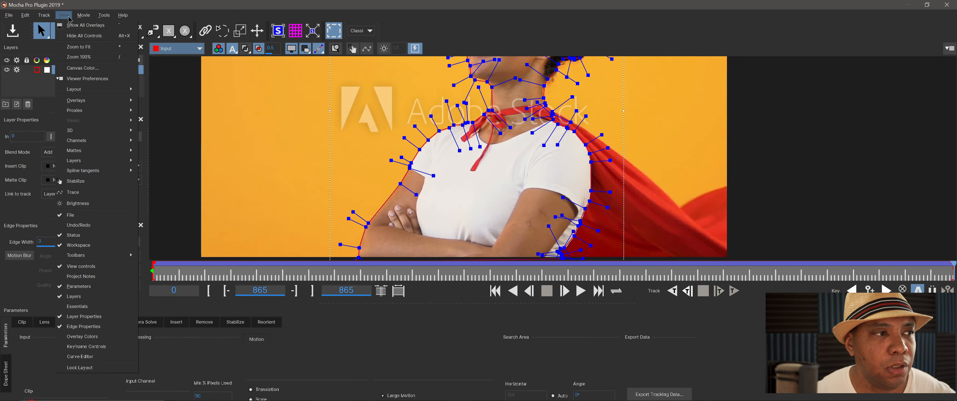
pyautogui.click(78, 46)
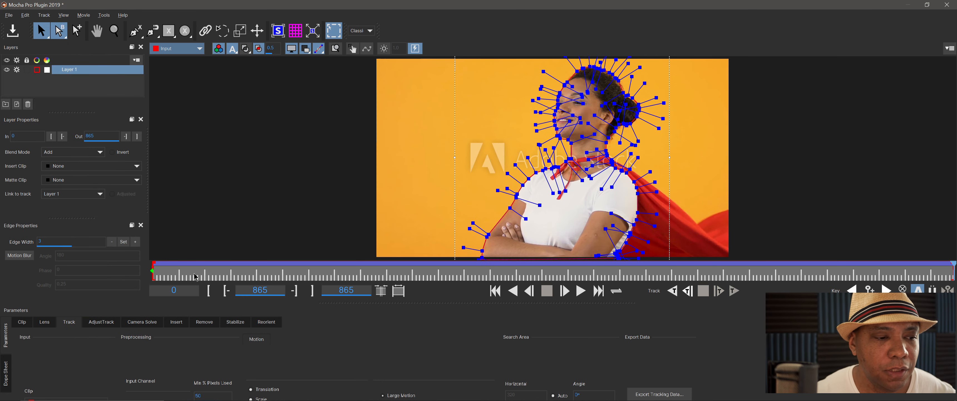
# - Switch to the Essentials workspace and back to Classic
pyautogui.click(368, 31)
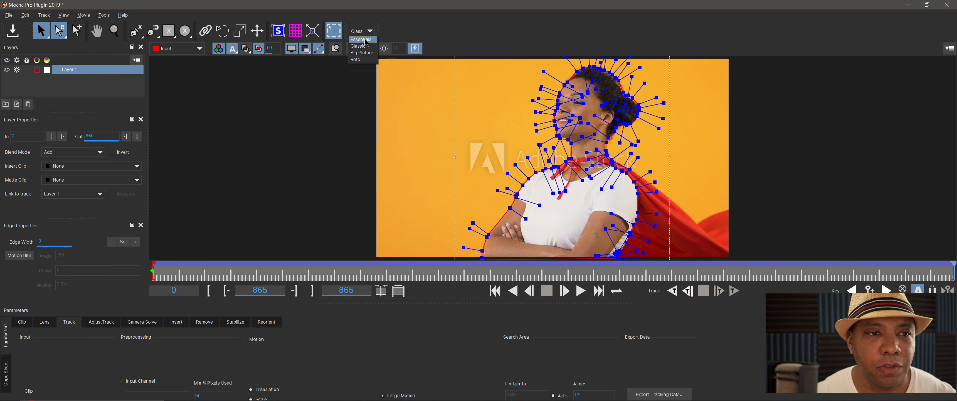
pyautogui.click(365, 47)
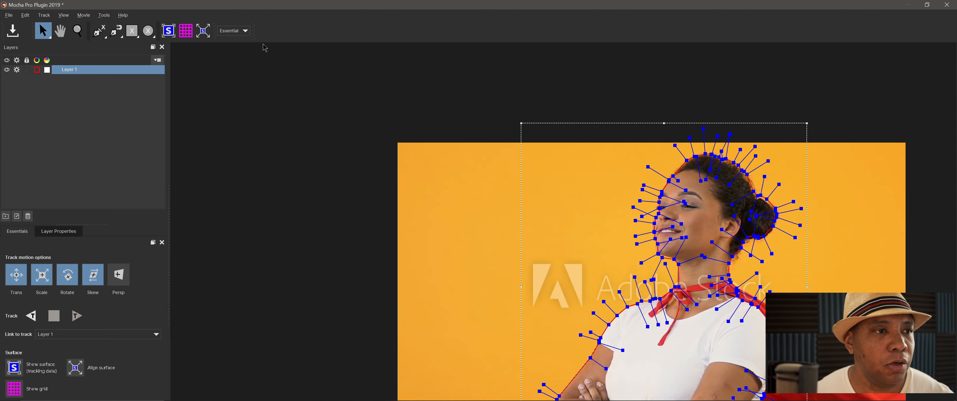
pyautogui.click(243, 32)
pyautogui.click(238, 44)
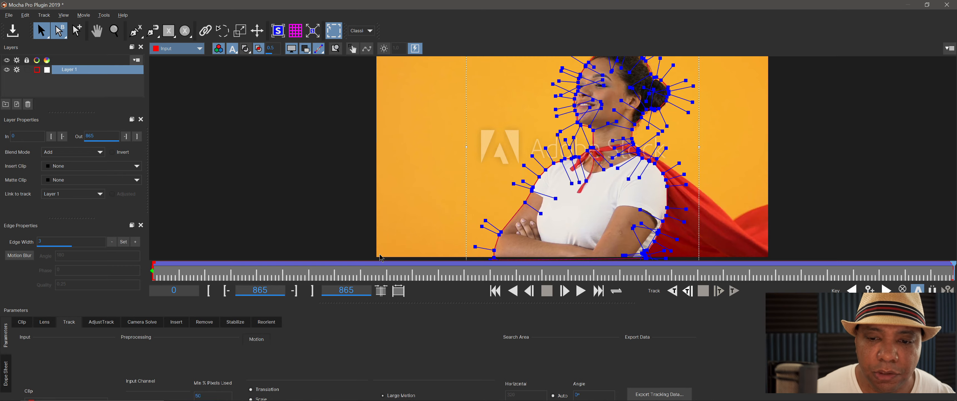
# - Scrub back through the timeline to check the tracked outline around the woman, ending at frame 0
pyautogui.moveTo(952, 268); pyautogui.dragTo(234, 266)
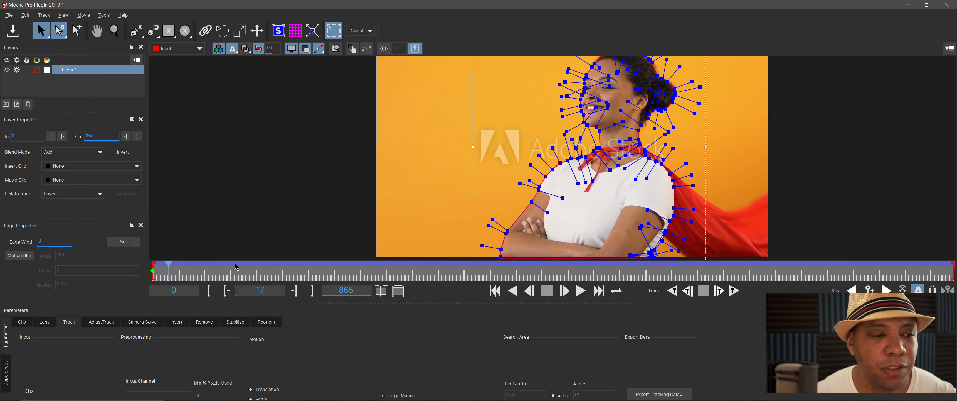
pyautogui.moveTo(169, 273); pyautogui.dragTo(153, 274)
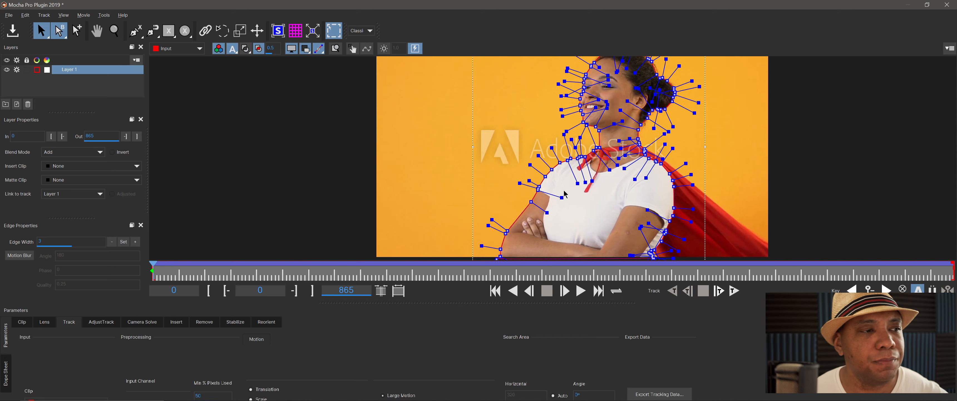
# - Save the Mocha project and close Mocha Pro to return to After Effects
pyautogui.click(3, 17)
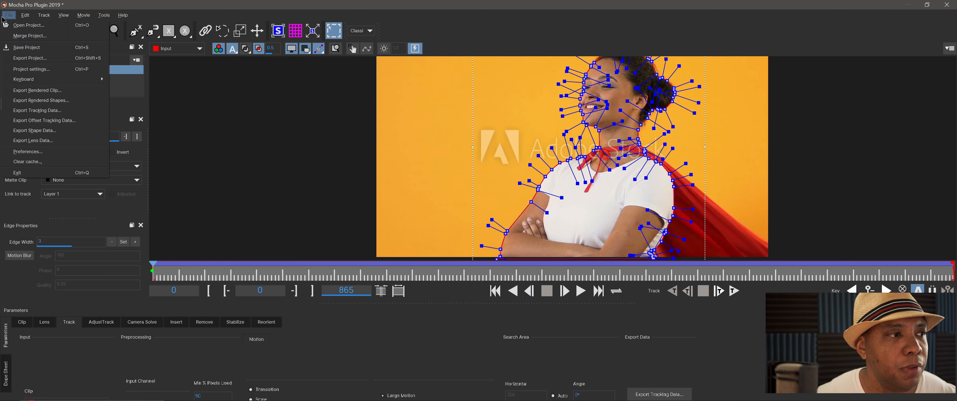
pyautogui.click(29, 48)
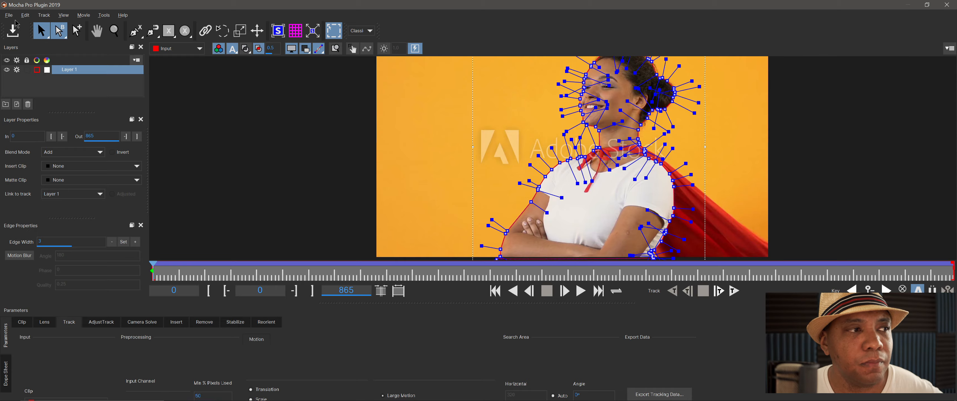
pyautogui.click(948, 4)
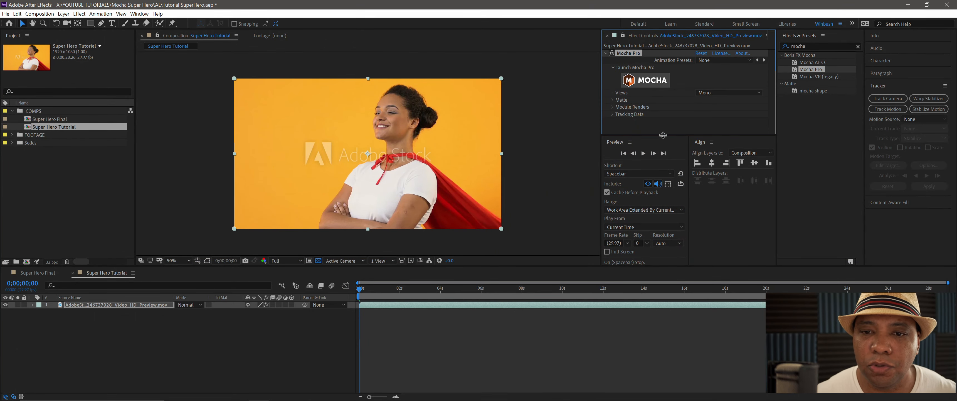
# - Expand the Mocha Pro effect's Matte settings and create AE masks from the tracked shape
pyautogui.moveTo(662, 135); pyautogui.dragTo(663, 194)
pyautogui.click(612, 99)
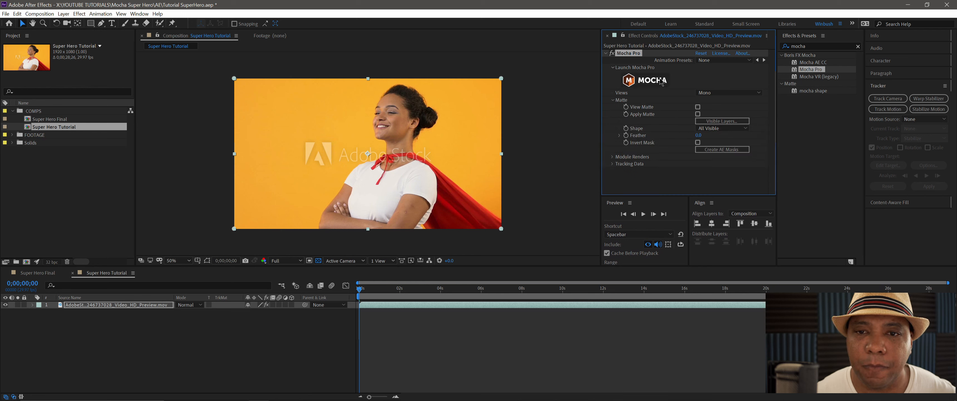
pyautogui.click(628, 81)
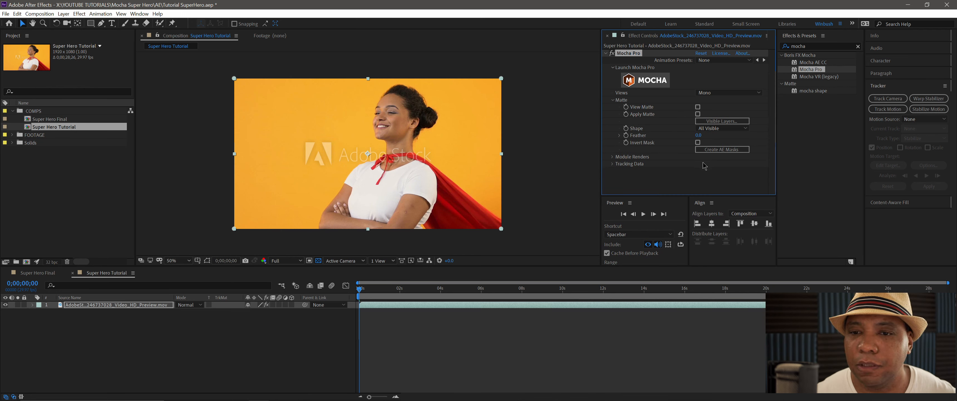
pyautogui.click(719, 150)
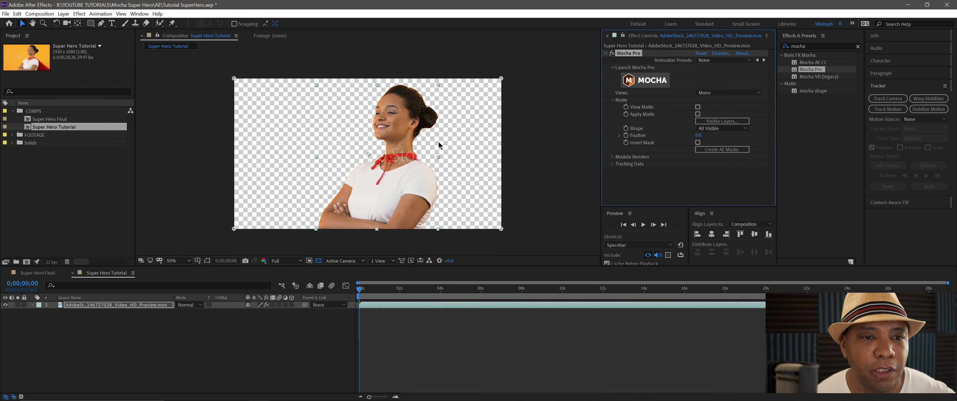
# - Reveal the footage layer's mask path and set the Layer 1 mask mode to None
pyautogui.click(96, 306)
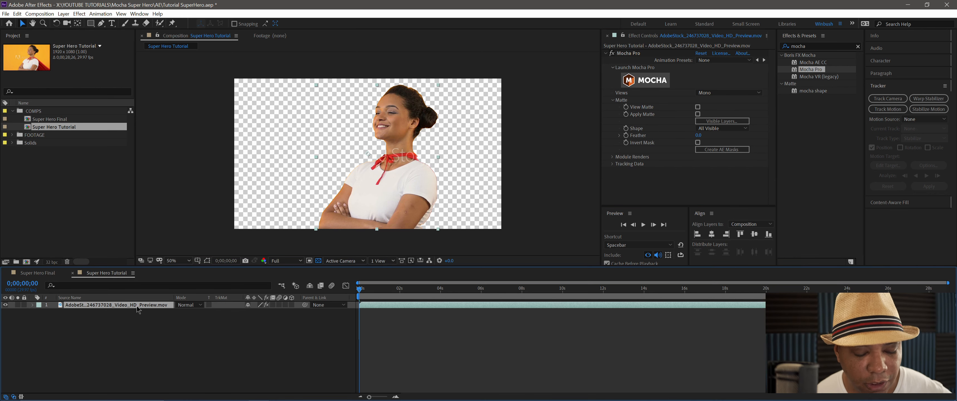
pyautogui.press('m')
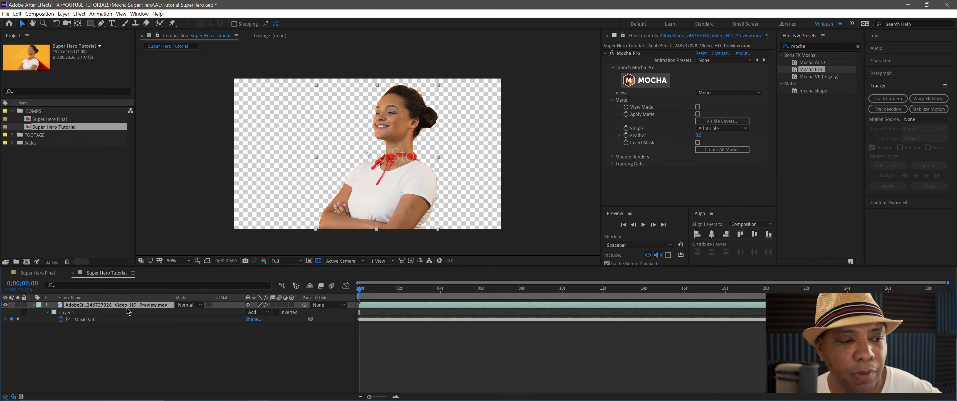
pyautogui.click(73, 312)
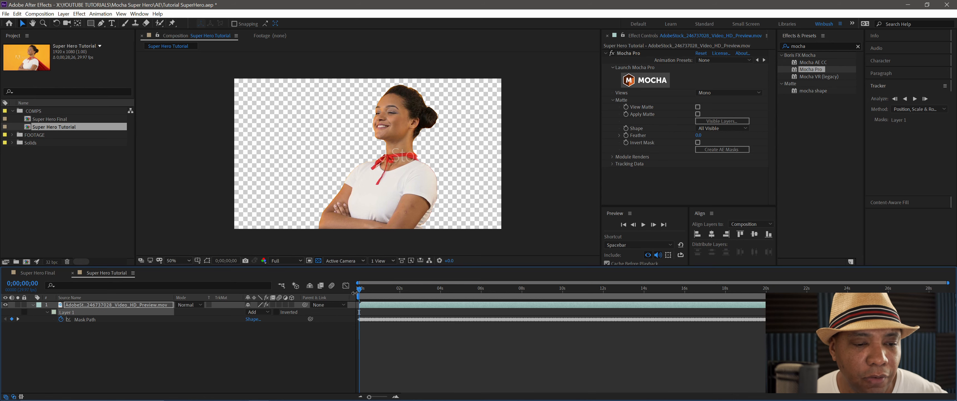
pyautogui.moveTo(360, 290); pyautogui.dragTo(316, 303)
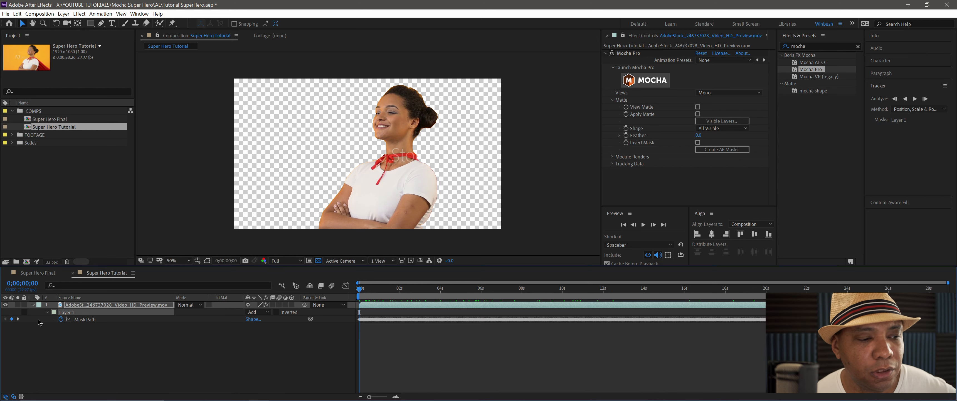
pyautogui.click(252, 312)
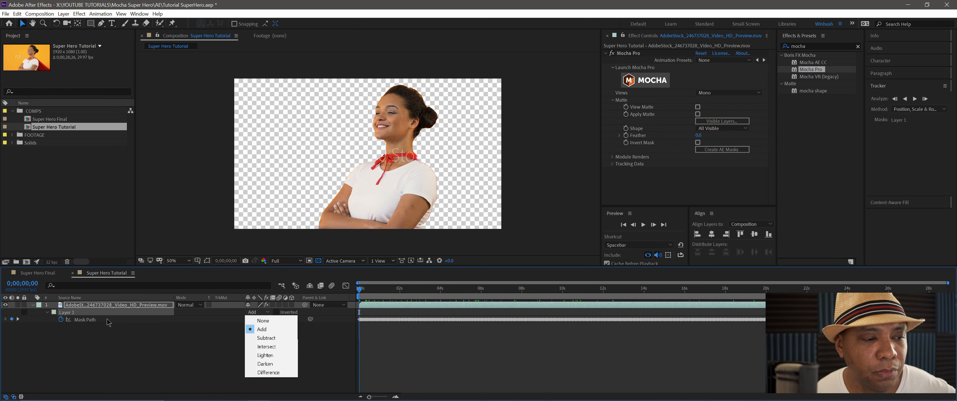
pyautogui.click(78, 315)
pyautogui.click(259, 313)
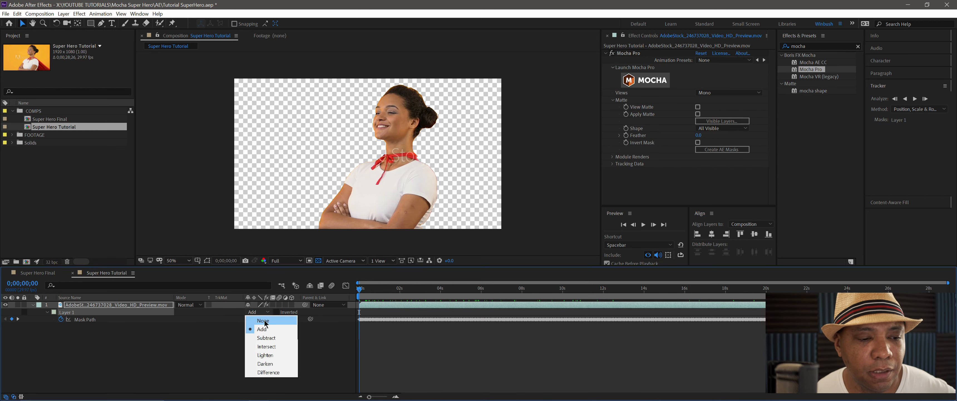
pyautogui.click(264, 321)
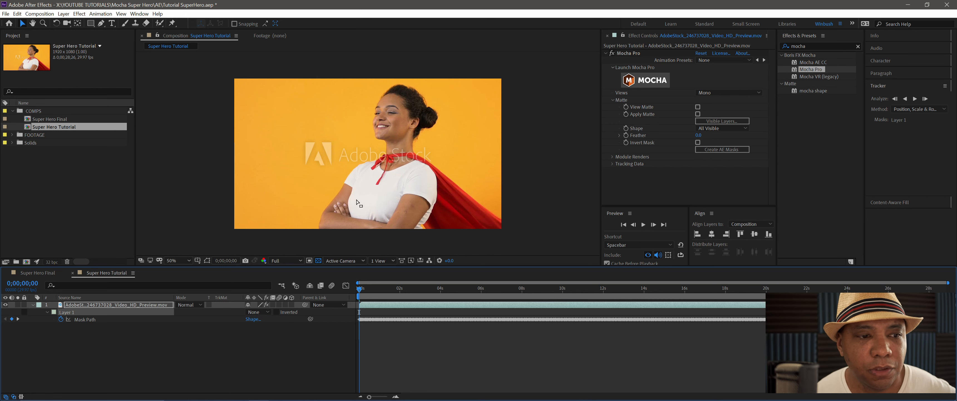
# - Add an adjustment layer above the footage and rename it Saber
pyautogui.click(64, 337)
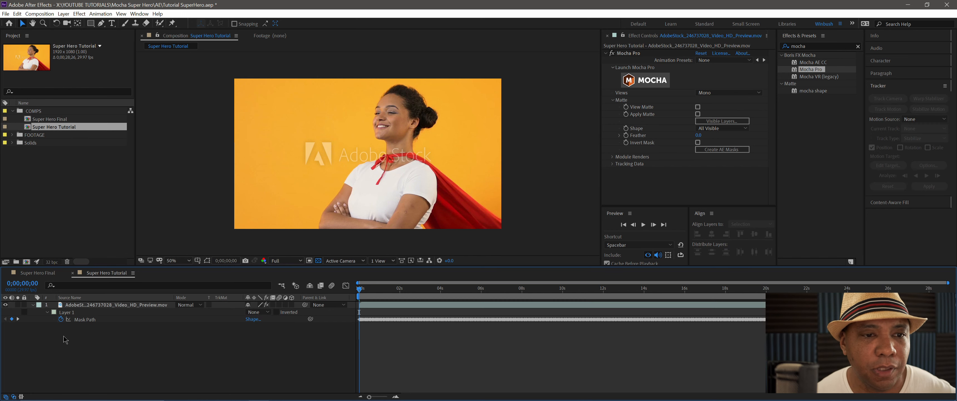
pyautogui.rightClick(81, 346)
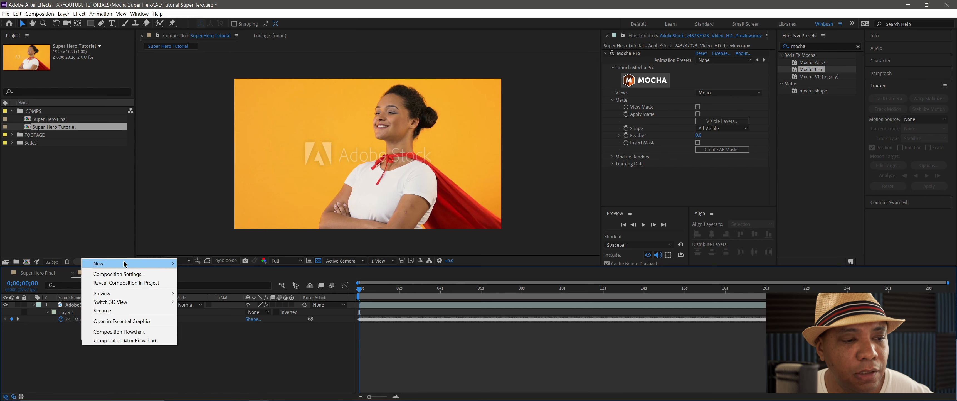
pyautogui.moveTo(124, 264)
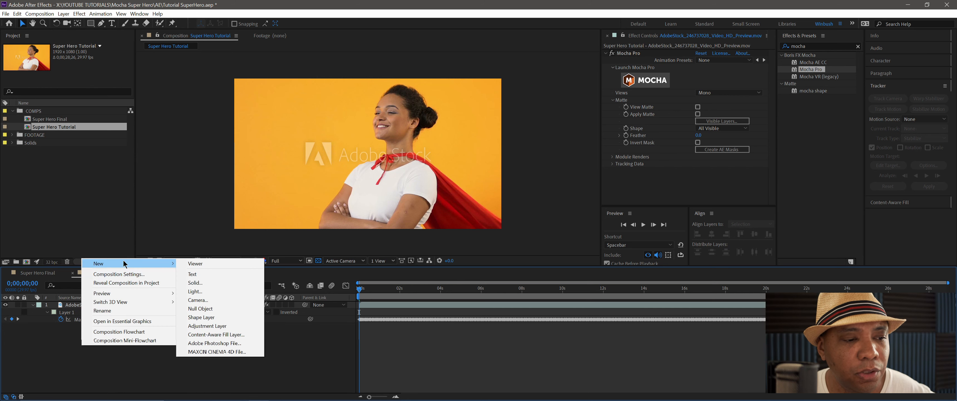
pyautogui.click(223, 327)
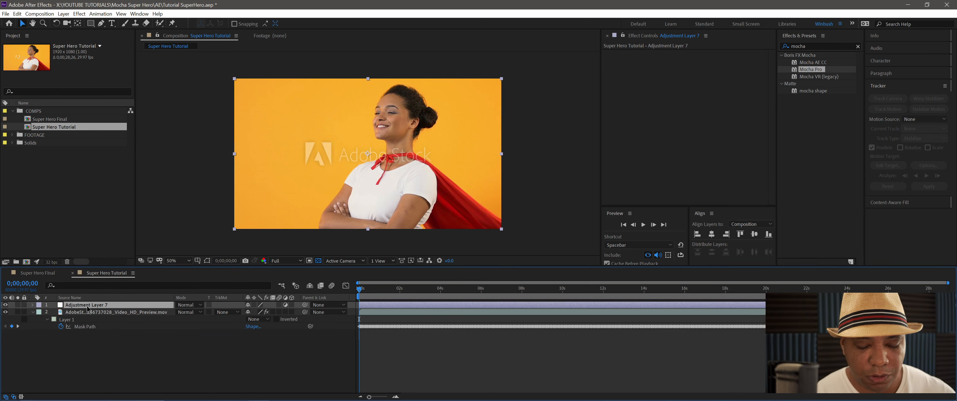
pyautogui.press('Return')
pyautogui.write('Sabe')
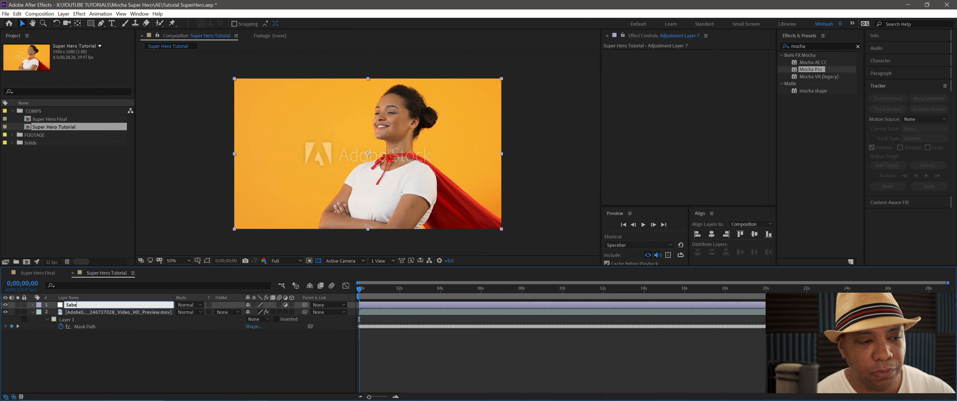
pyautogui.write('r')
pyautogui.press('Return')
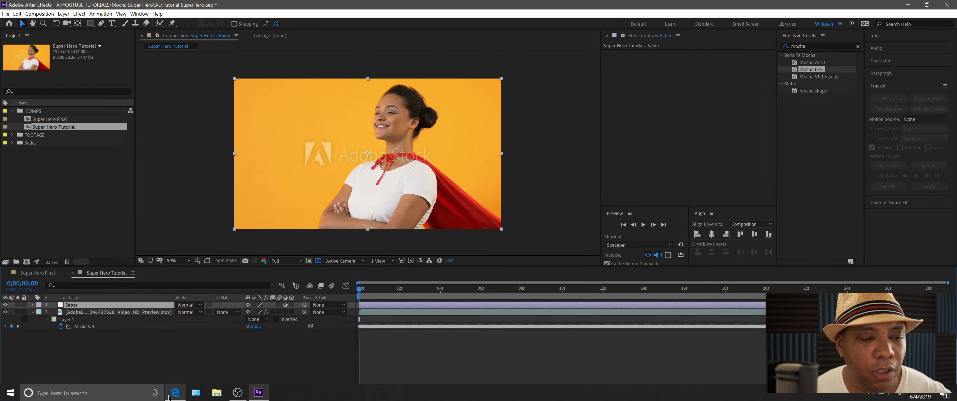
# - Switch to the Edge browser and view the Saber plug-in download links on the Video Copilot page
pyautogui.click(175, 392)
pyautogui.click(158, 7)
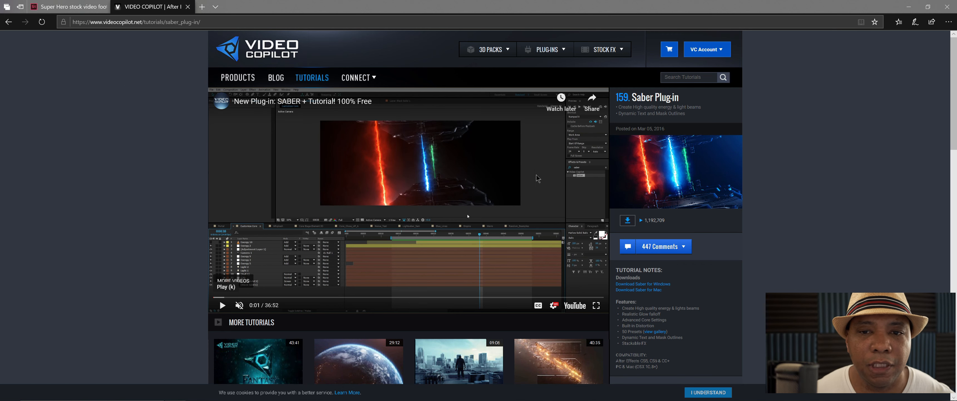
pyautogui.scroll(-1, 667, 275)
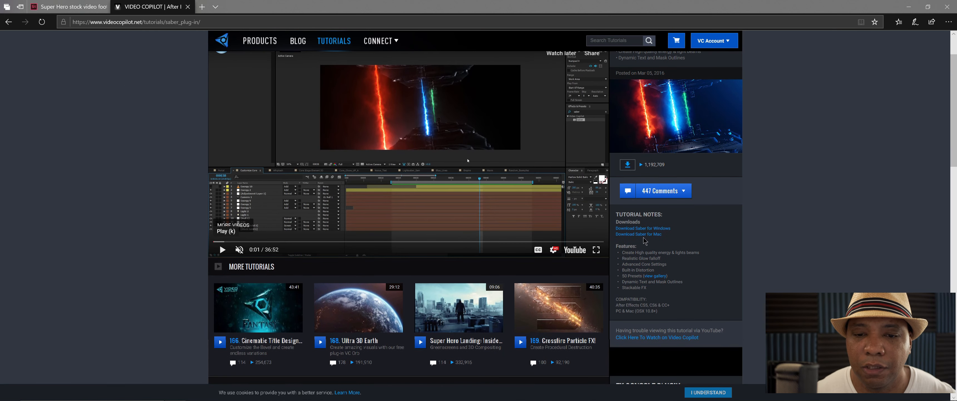
# - View the Saber plug-in page and the Adobe Stock superhero clip page, and return to After Effects
pyautogui.scroll(1, 376, 193)
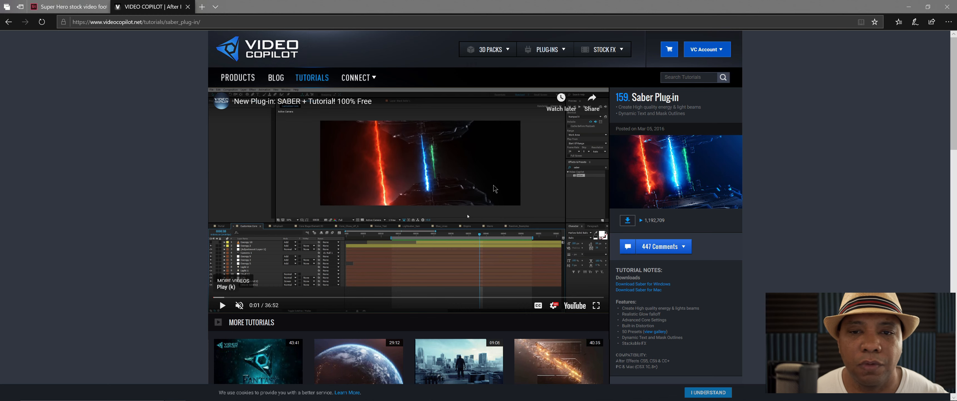
pyautogui.click(79, 10)
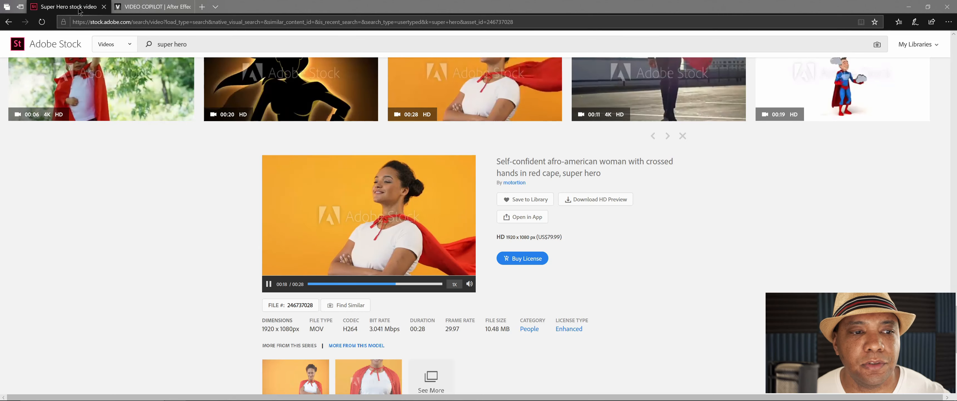
pyautogui.click(909, 6)
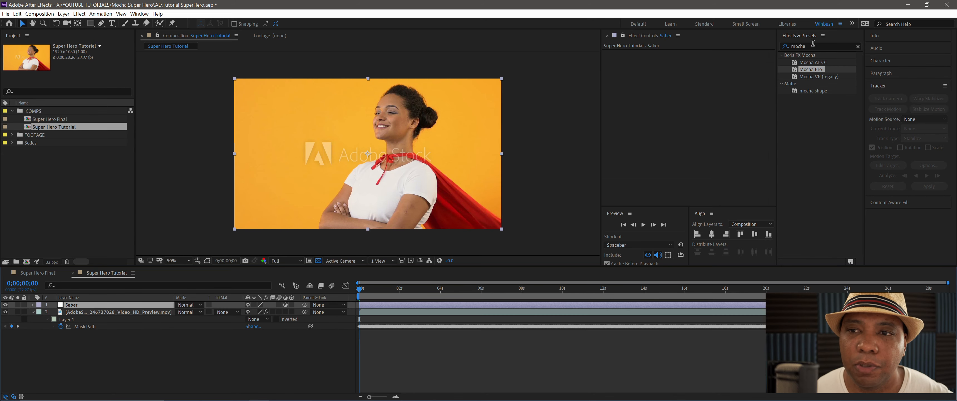
# - Search the effects for Saber, apply it to the Saber adjustment layer, and look over its preset choices
pyautogui.doubleClick(813, 44)
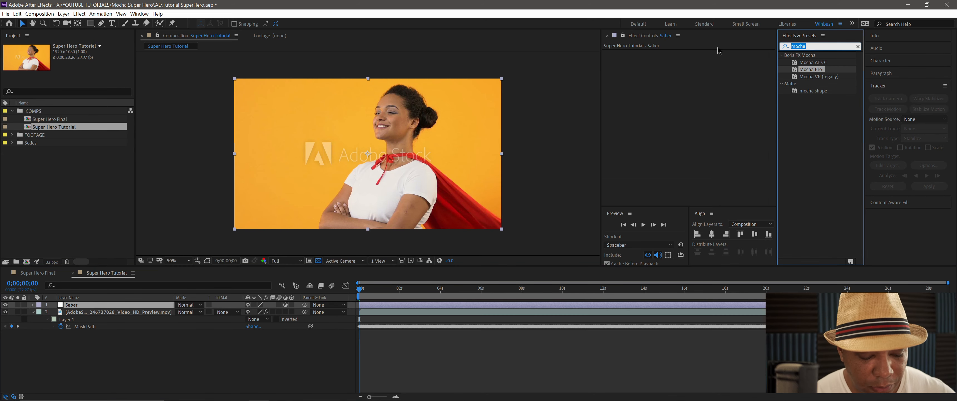
pyautogui.write('saber')
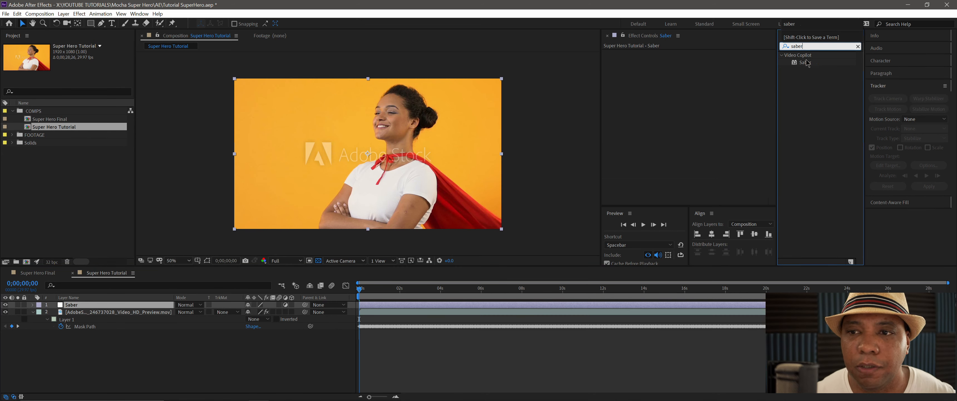
pyautogui.doubleClick(806, 62)
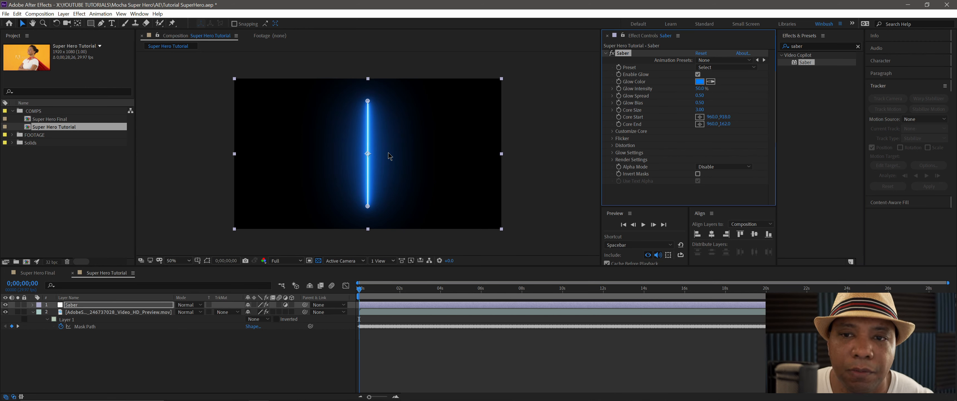
pyautogui.click(720, 69)
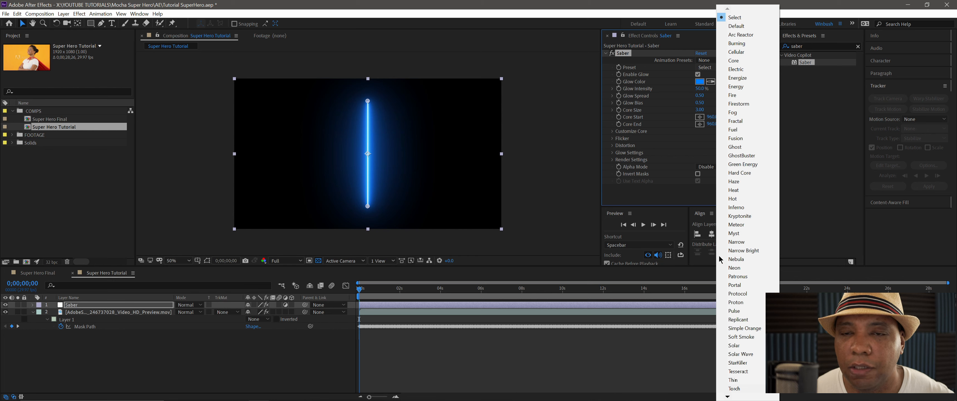
pyautogui.click(620, 55)
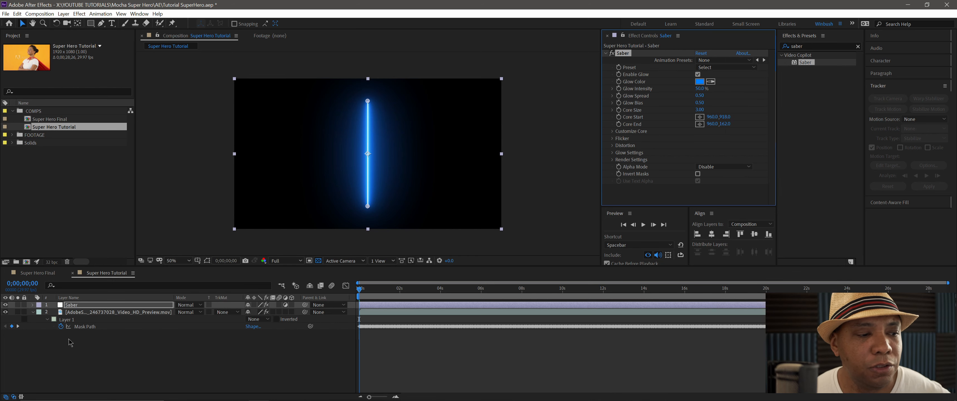
# - Copy the Layer 1 mask from the footage layer and paste it onto the Saber layer
pyautogui.click(73, 322)
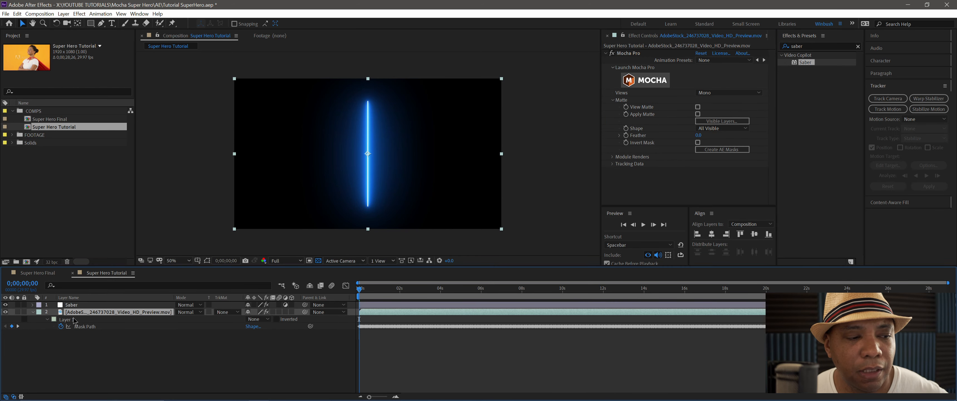
pyautogui.click(92, 313)
pyautogui.click(79, 320)
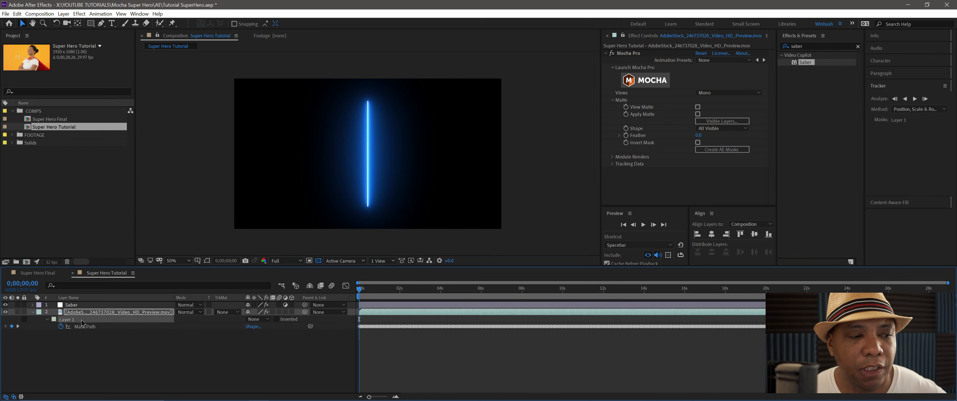
pyautogui.click(95, 306)
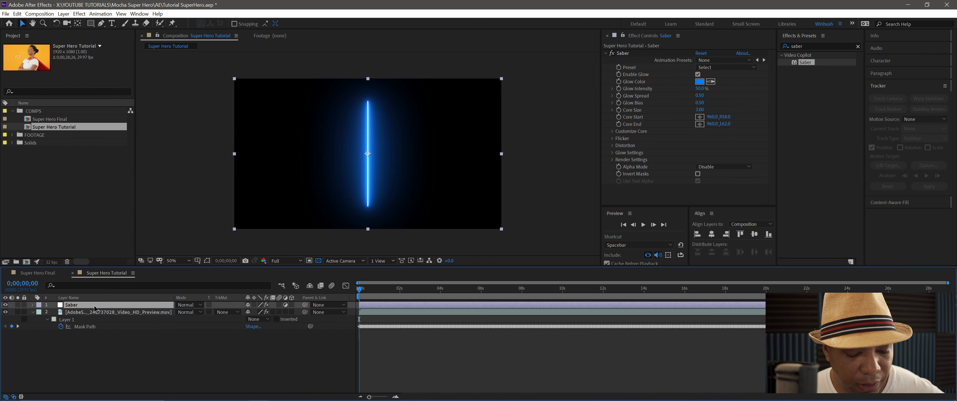
pyautogui.press('Return')
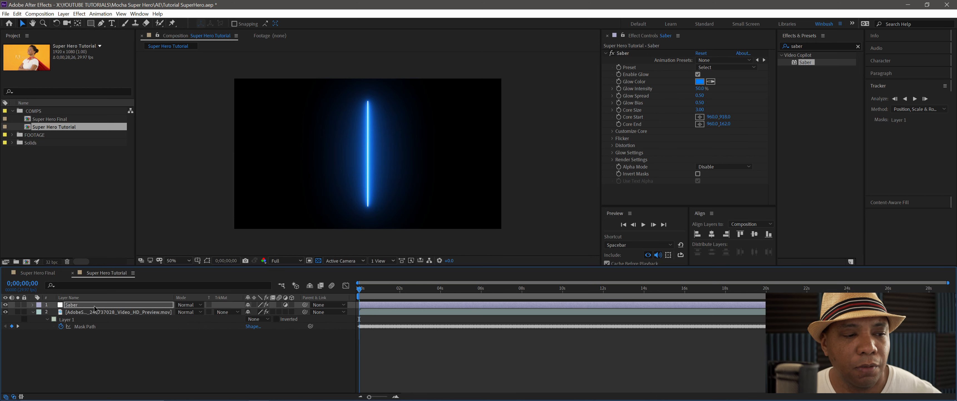
pyautogui.press('Return')
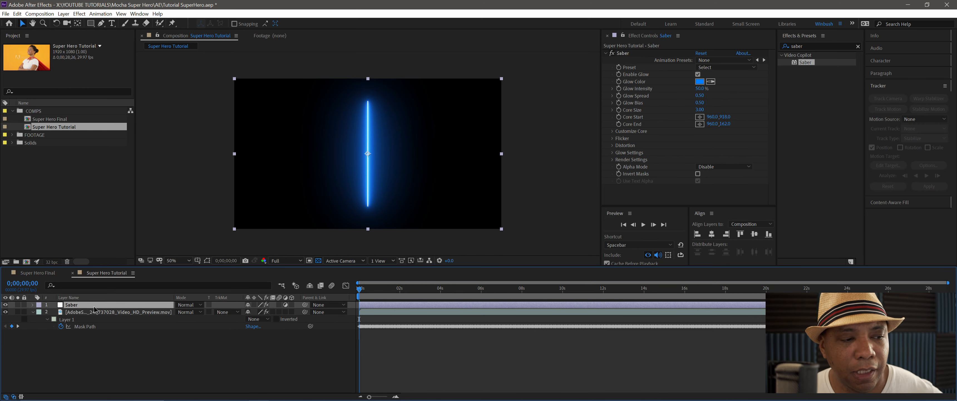
pyautogui.hotkey('ctrl', 'v')
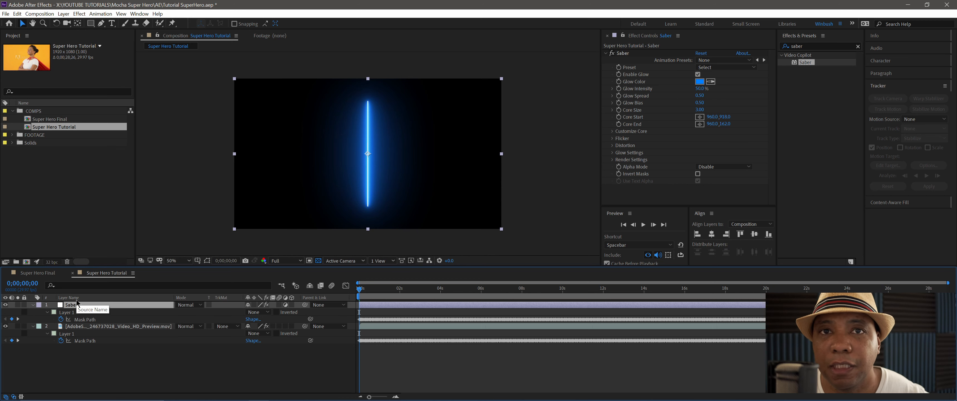
# - Expand the Saber effect's Customize Core settings and set Core Type to Layer Masks
pyautogui.click(612, 131)
pyautogui.scroll(-2, 616, 135)
pyautogui.scroll(-4, 709, 144)
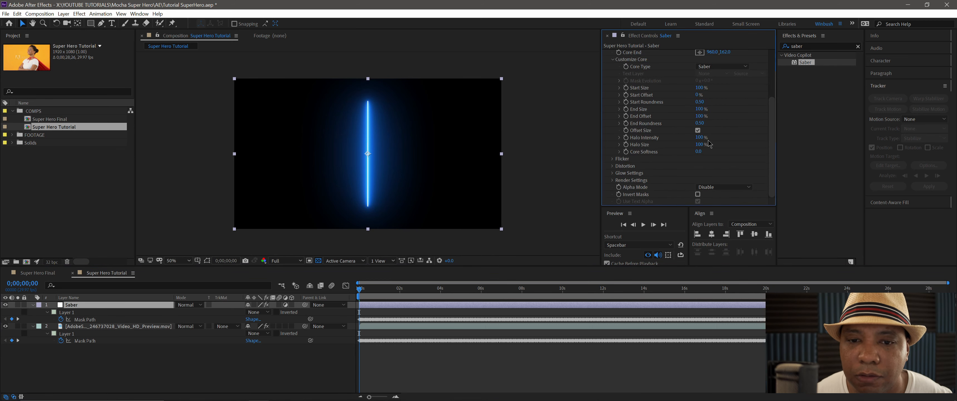
pyautogui.scroll(4, 709, 144)
pyautogui.click(613, 116)
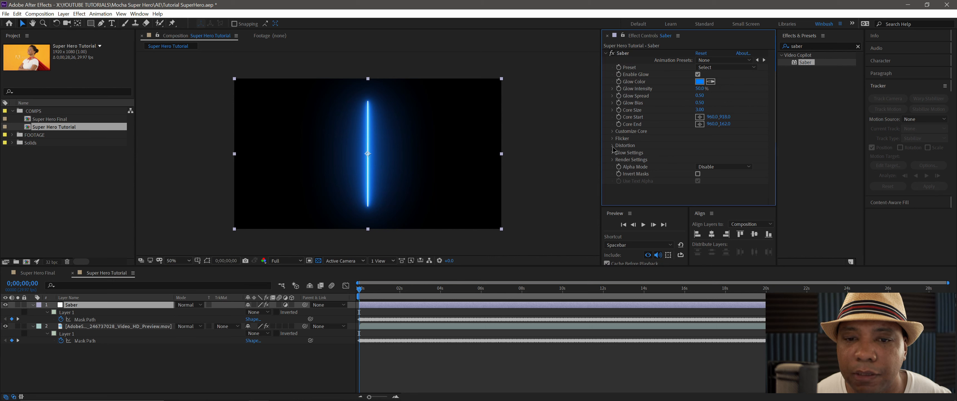
pyautogui.click(613, 131)
pyautogui.scroll(-2, 725, 146)
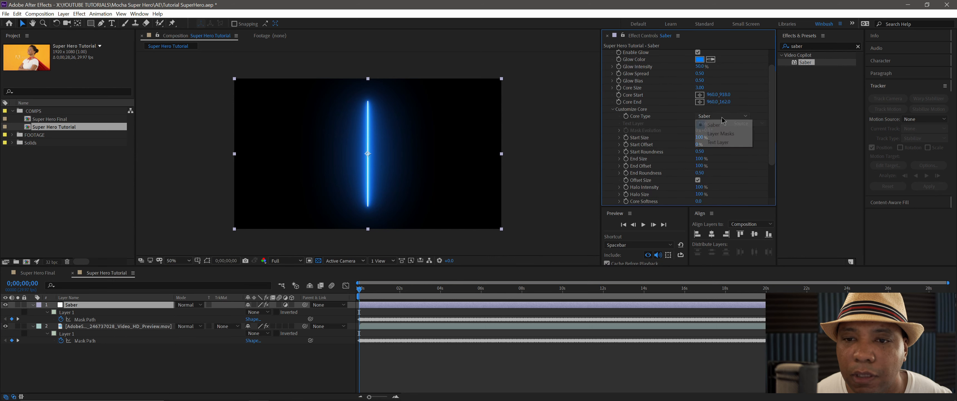
pyautogui.click(637, 122)
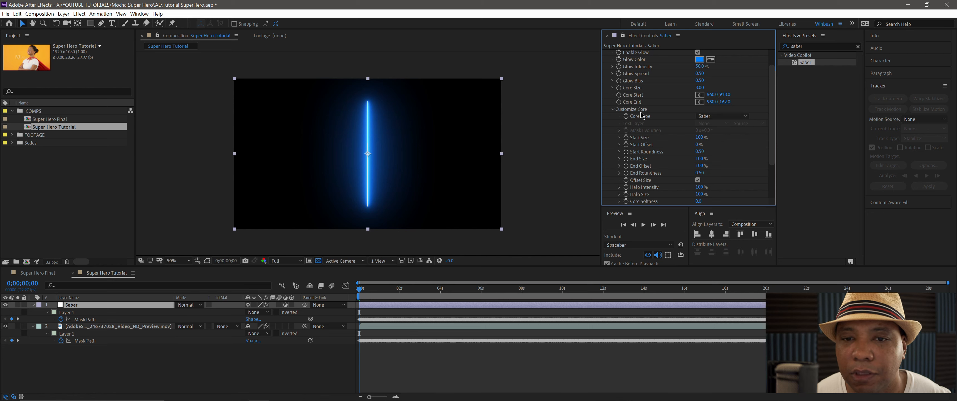
pyautogui.click(721, 117)
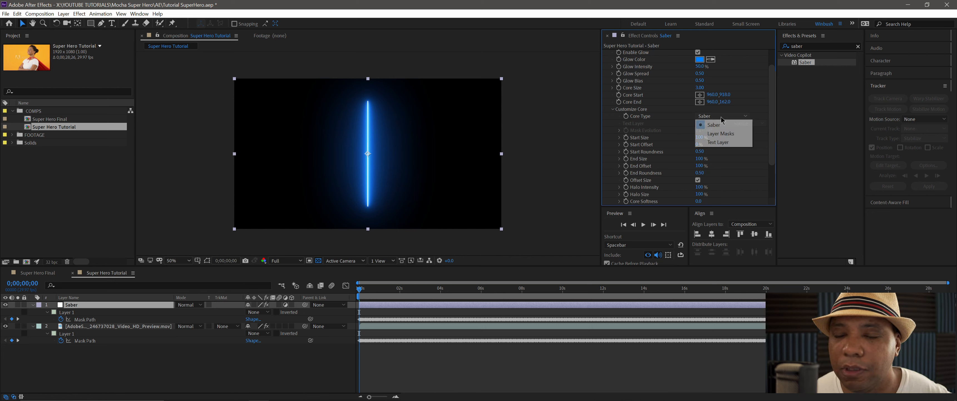
pyautogui.click(720, 133)
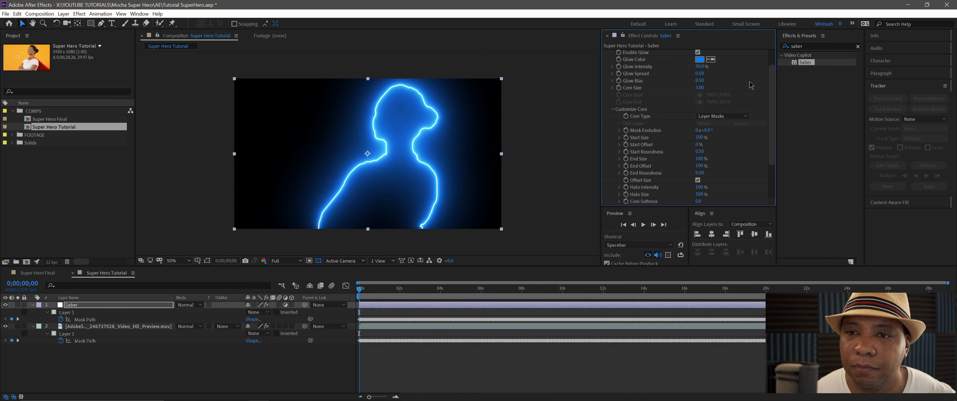
# - Set the Saber effect's preset to Energy and scrub the start of the composition to preview the glow
pyautogui.moveTo(772, 73); pyautogui.dragTo(778, 59)
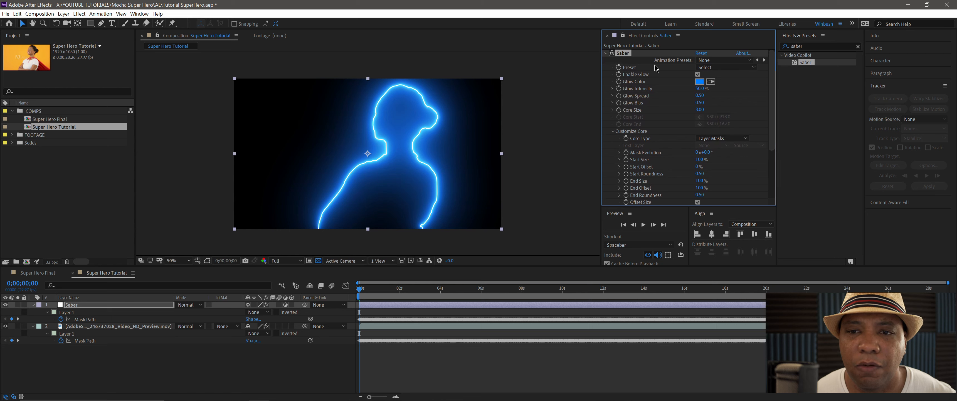
pyautogui.click(714, 68)
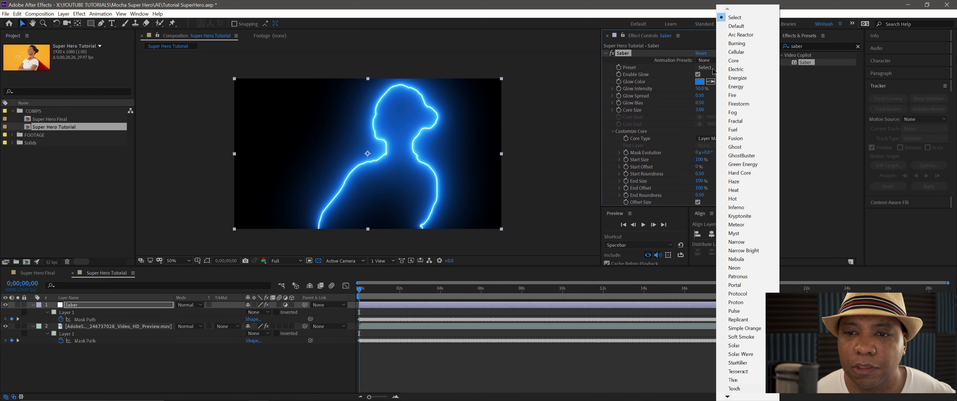
pyautogui.click(742, 88)
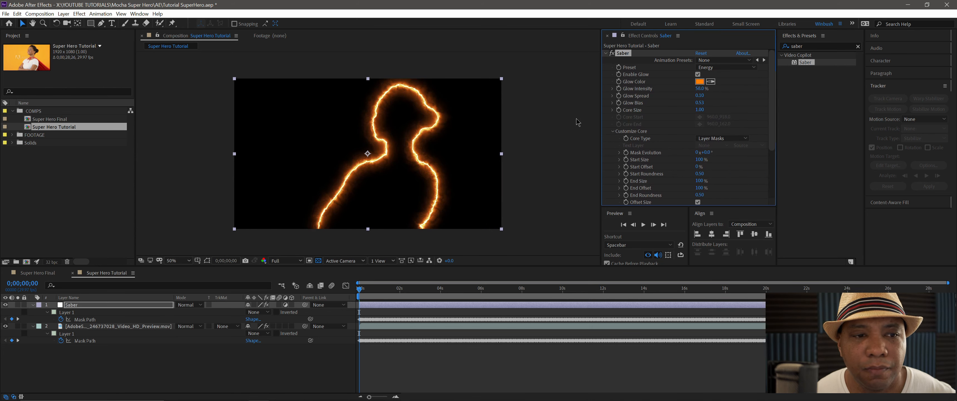
pyautogui.moveTo(359, 291); pyautogui.dragTo(342, 285)
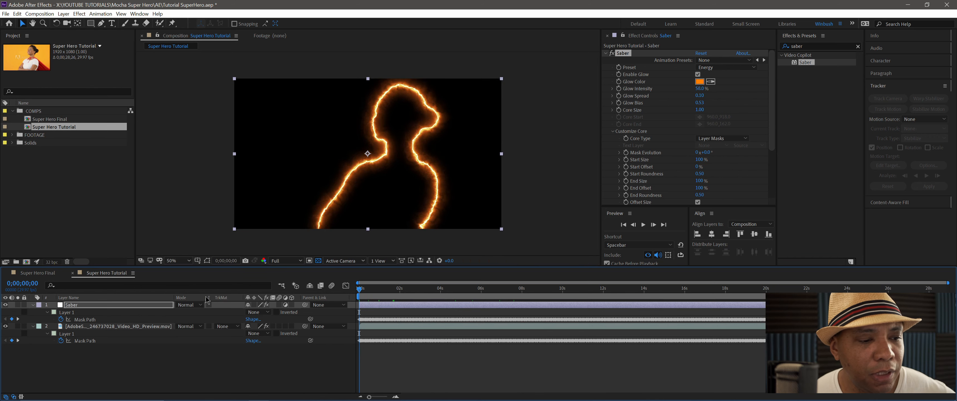
# - Set the Saber layer's blending mode to Add and its Glow Intensity to 19%, and preview the result
pyautogui.click(160, 305)
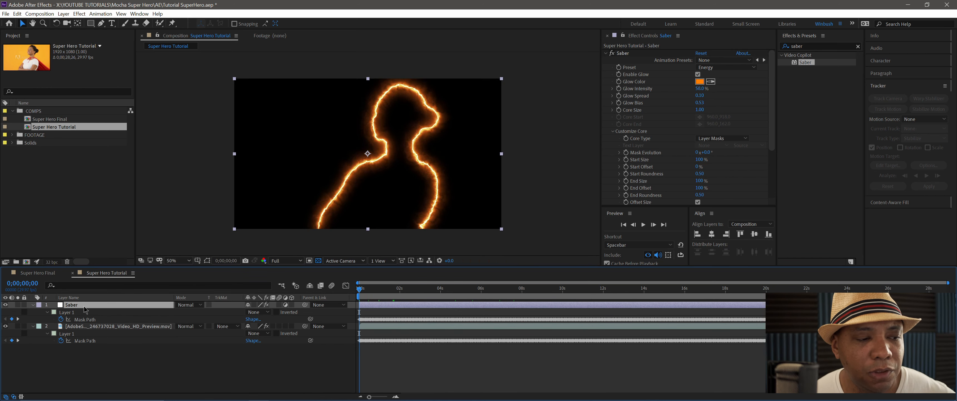
pyautogui.click(190, 304)
pyautogui.click(221, 147)
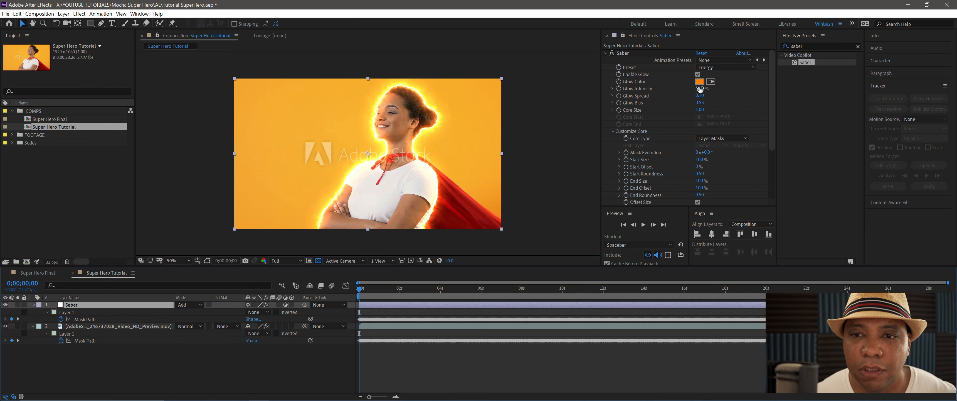
pyautogui.moveTo(697, 88); pyautogui.dragTo(687, 92)
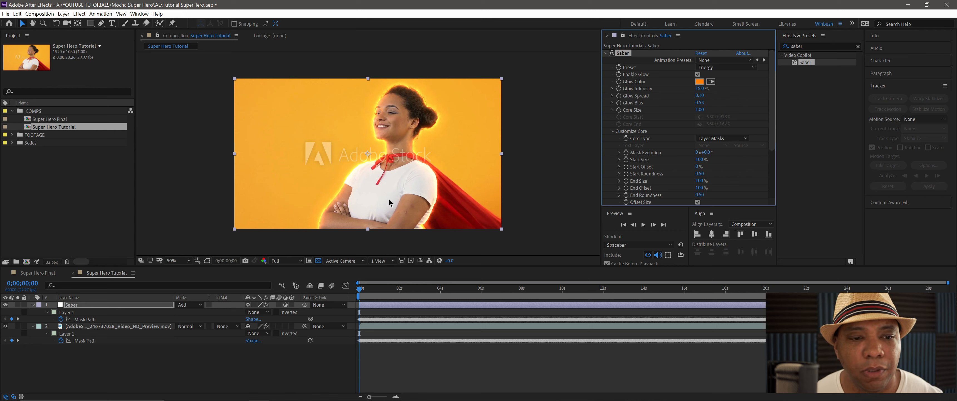
pyautogui.moveTo(369, 290)
pyautogui.mouseDown()
pyautogui.moveTo(562, 299)
pyautogui.moveTo(359, 295)
pyautogui.mouseUp()
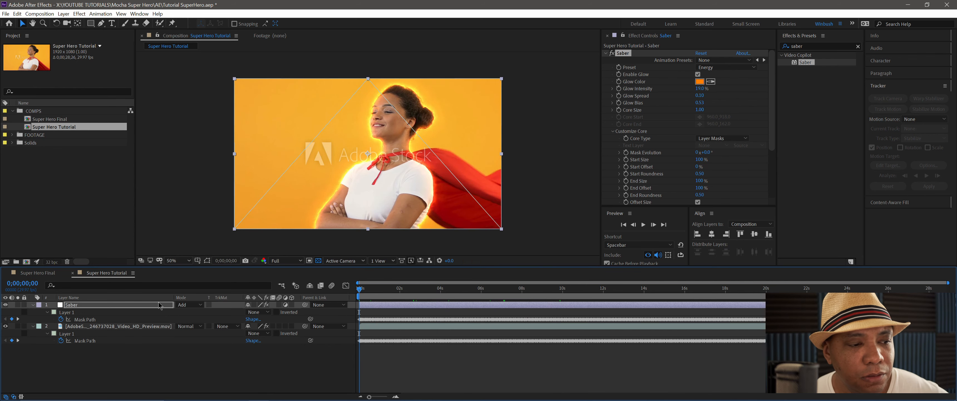
# - Duplicate the Saber layer and set the duplicate's Saber preset to Nebula
pyautogui.click(74, 307)
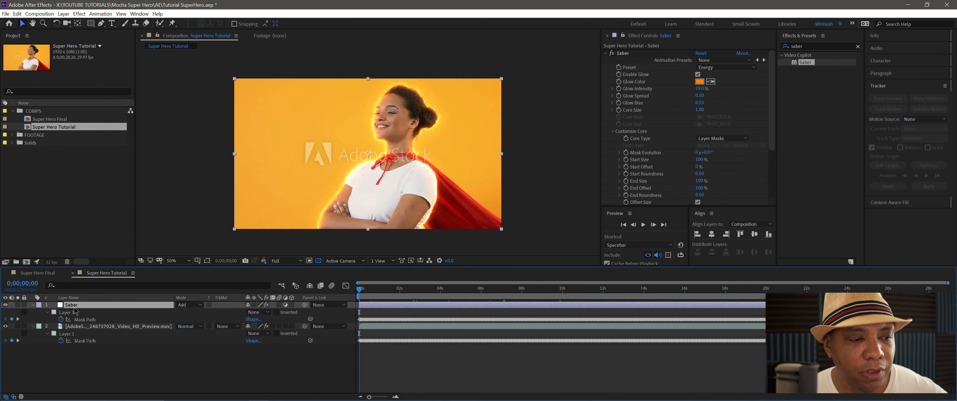
pyautogui.hotkey('ctrl', 'd')
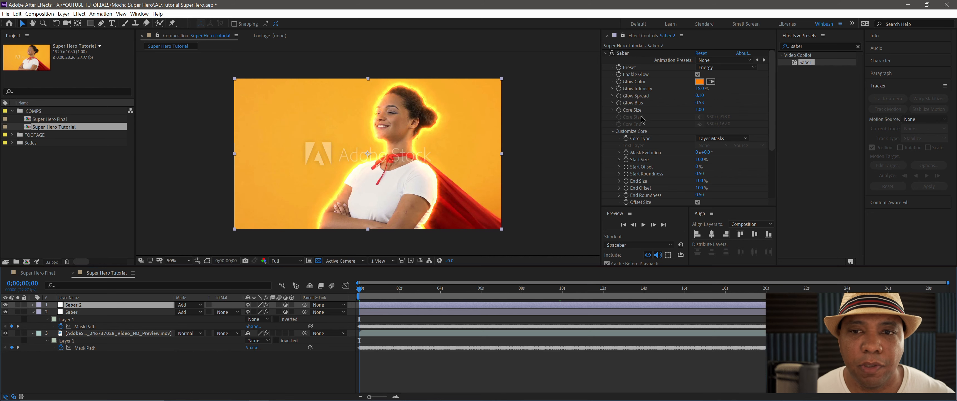
pyautogui.click(714, 68)
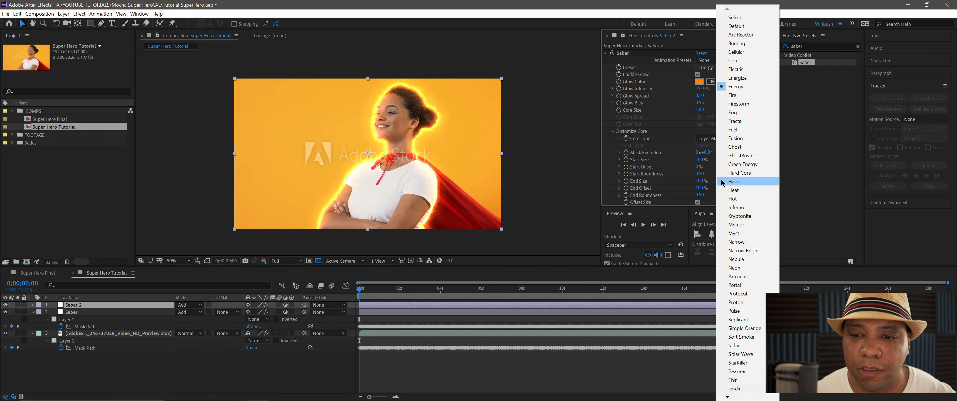
pyautogui.click(735, 259)
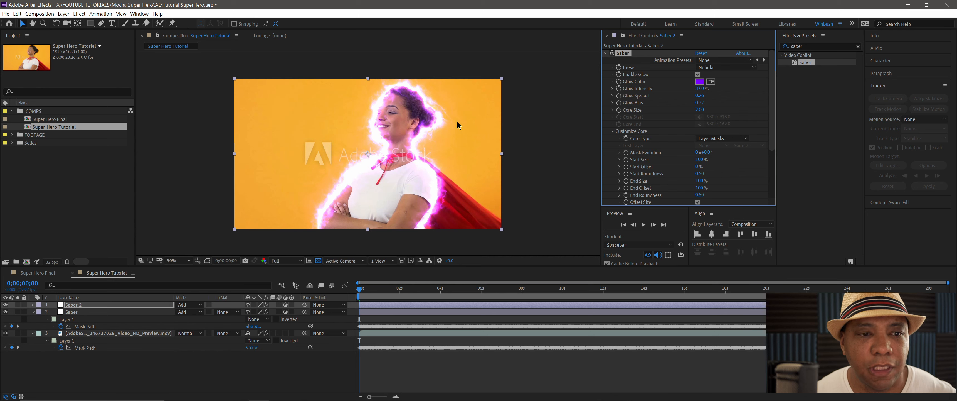
# - Change the Saber 2 layer's Glow Color to blue, 0072FF
pyautogui.click(700, 82)
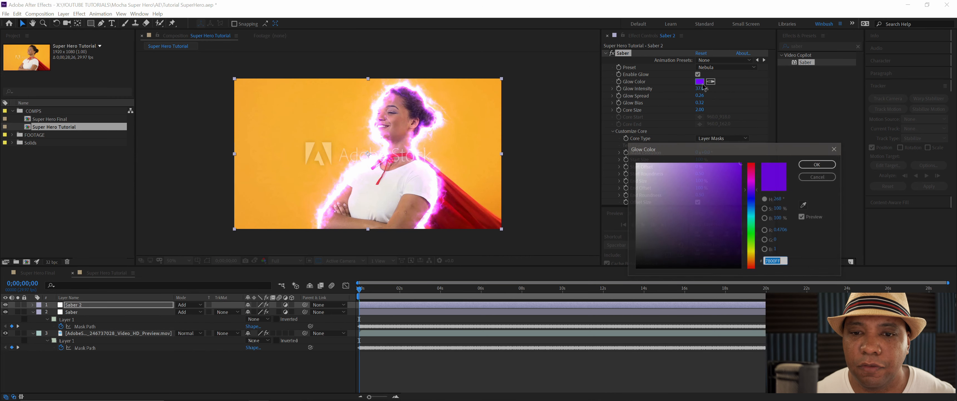
pyautogui.click(755, 203)
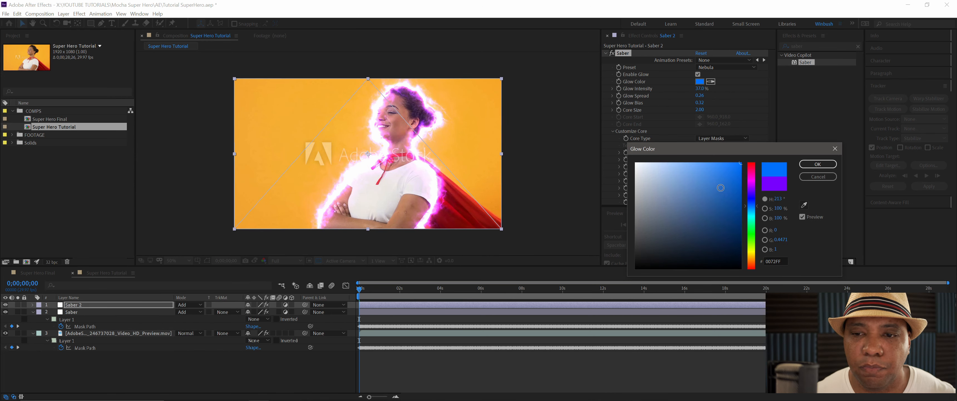
pyautogui.click(817, 164)
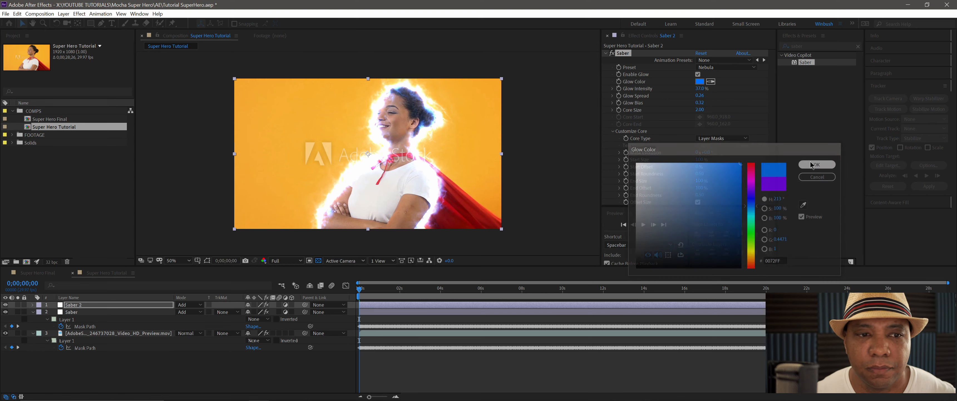
# - Set the Saber 2 layer's Glow Spread to 0.46 and its Glow Intensity to 11%
pyautogui.click(699, 89)
pyautogui.write('10')
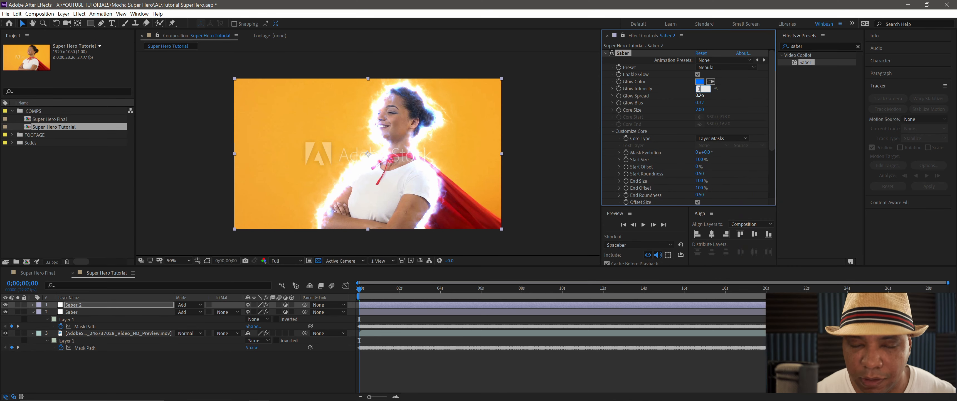
pyautogui.press('Return')
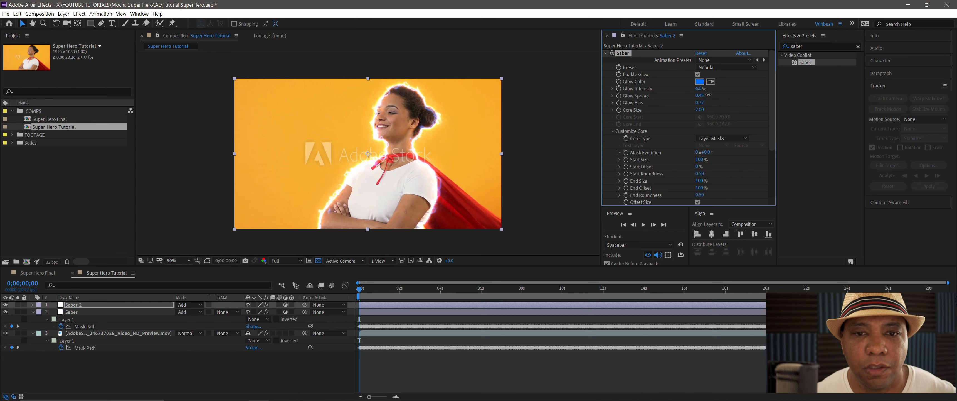
pyautogui.moveTo(708, 95)
pyautogui.mouseDown()
pyautogui.moveTo(720, 96)
pyautogui.moveTo(700, 99)
pyautogui.mouseUp()
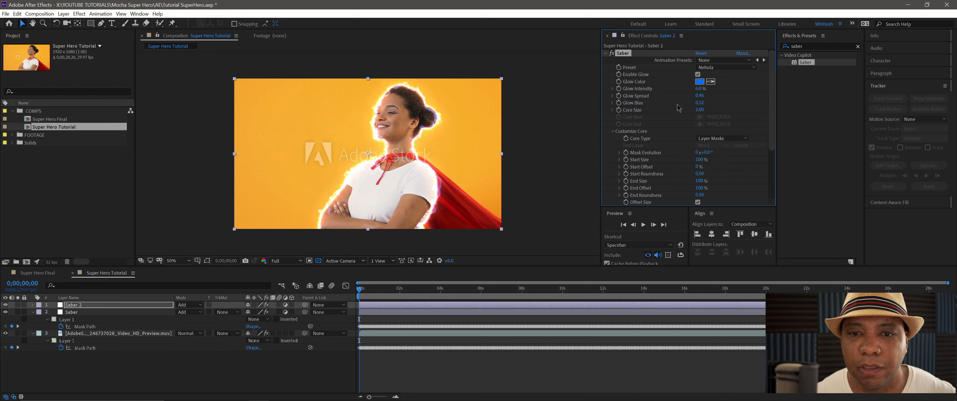
pyautogui.click(612, 131)
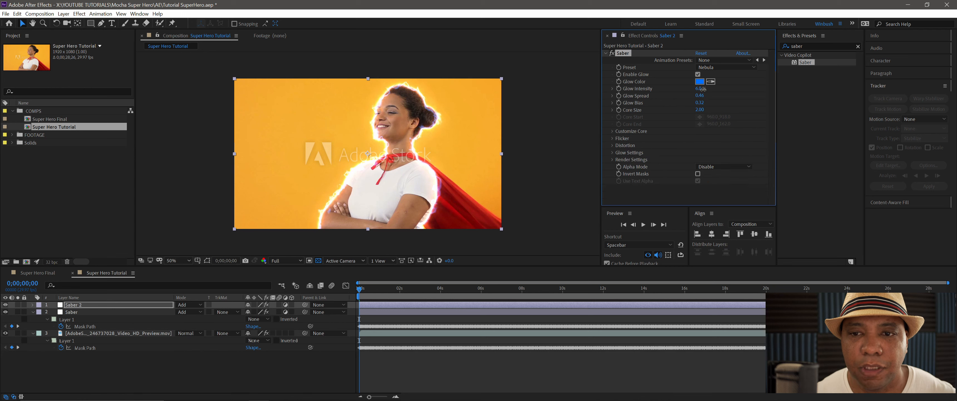
pyautogui.moveTo(702, 89); pyautogui.dragTo(703, 89)
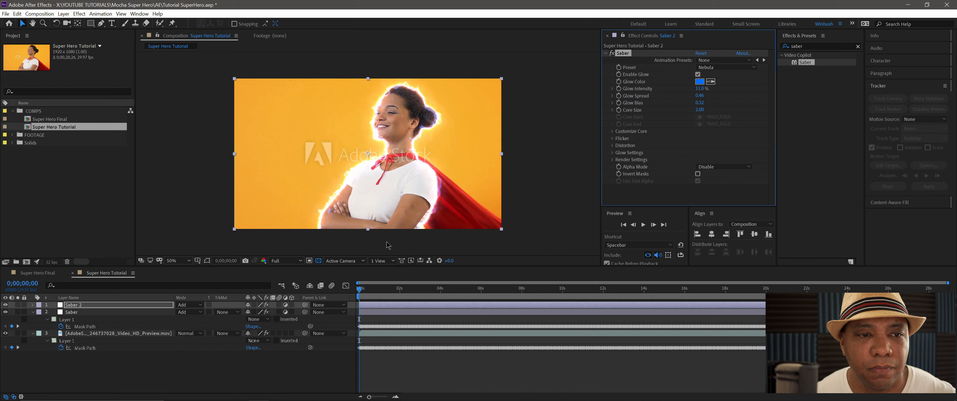
# - Duplicate the Saber 2 layer and set the duplicate's Saber preset to Fractal
pyautogui.click(119, 304)
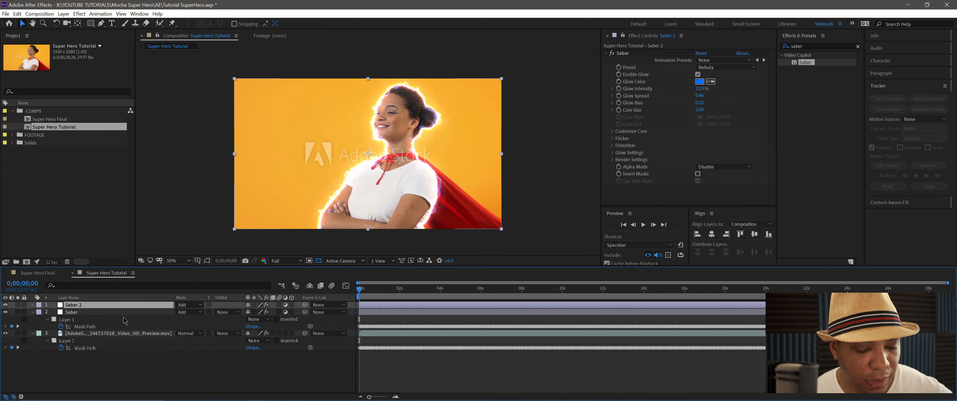
pyautogui.click(709, 69)
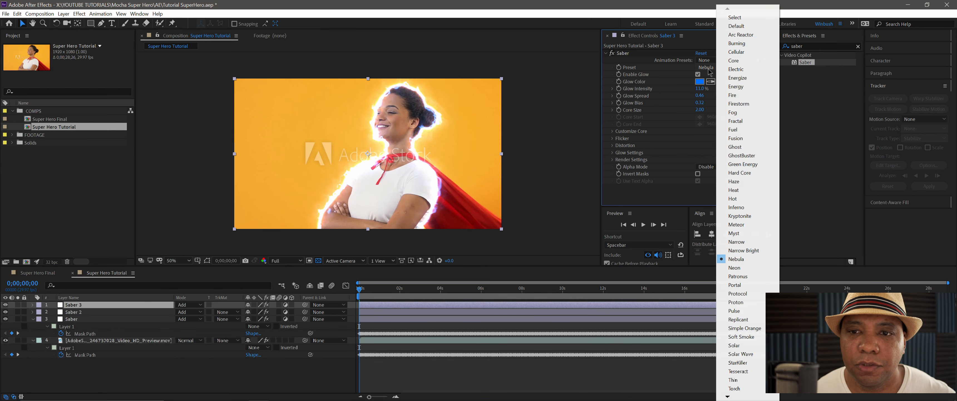
pyautogui.click(738, 122)
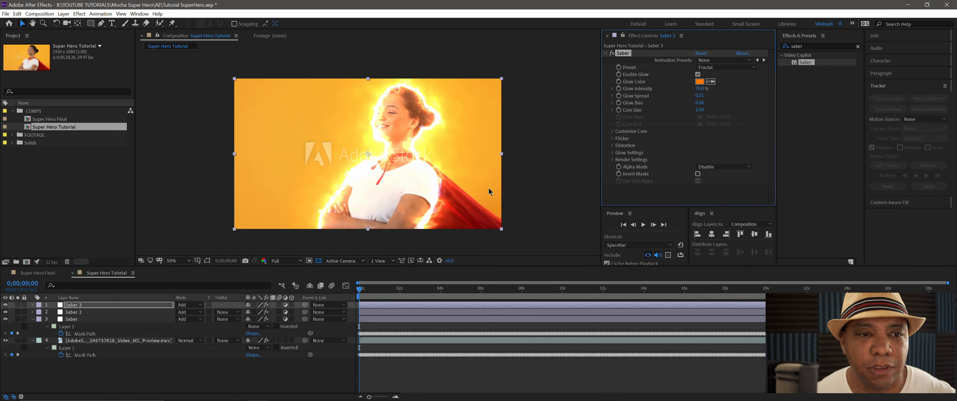
# - Set the Saber 3 layer's Glow Intensity to 30%
pyautogui.click(699, 89)
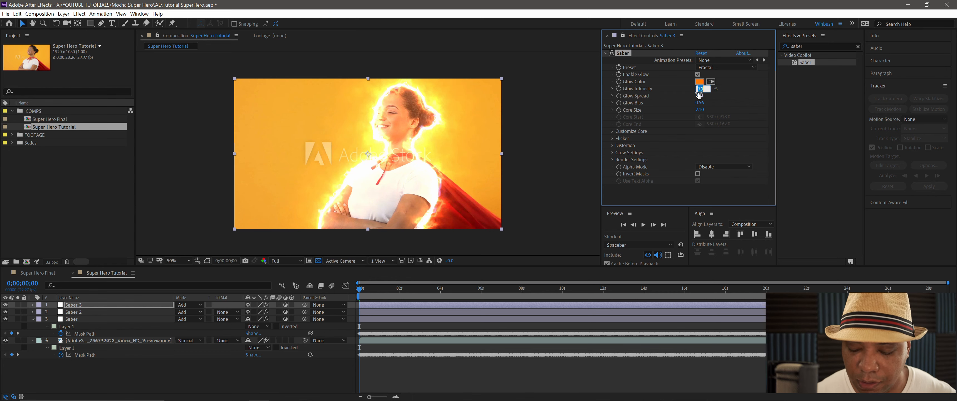
pyautogui.write('30')
pyautogui.press('Return')
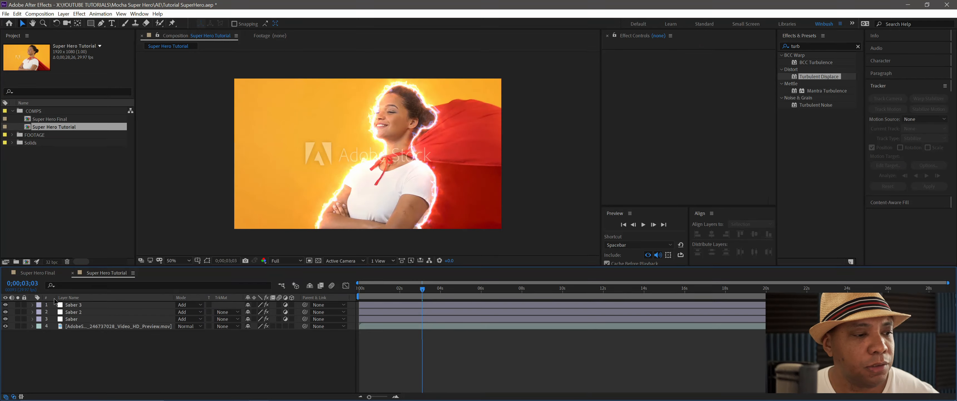
# - Check the Saber 3 layer's mask properties, then duplicate the layer and rename the copy Turbulence
pyautogui.click(90, 305)
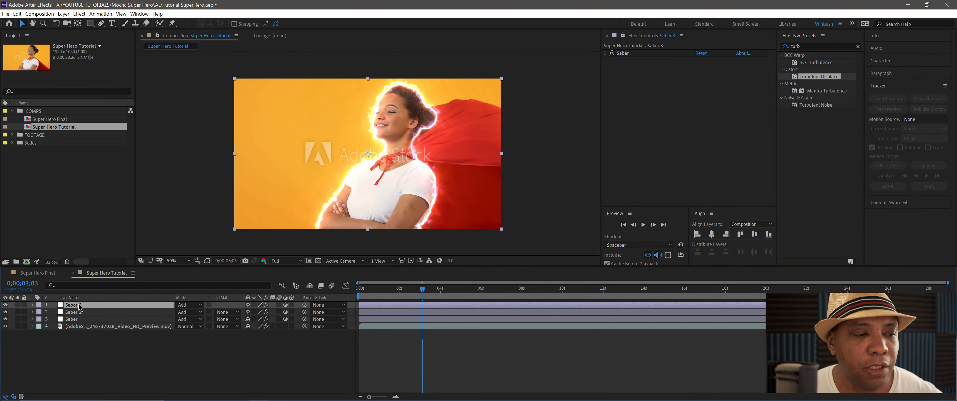
pyautogui.press('m')
pyautogui.press('m')
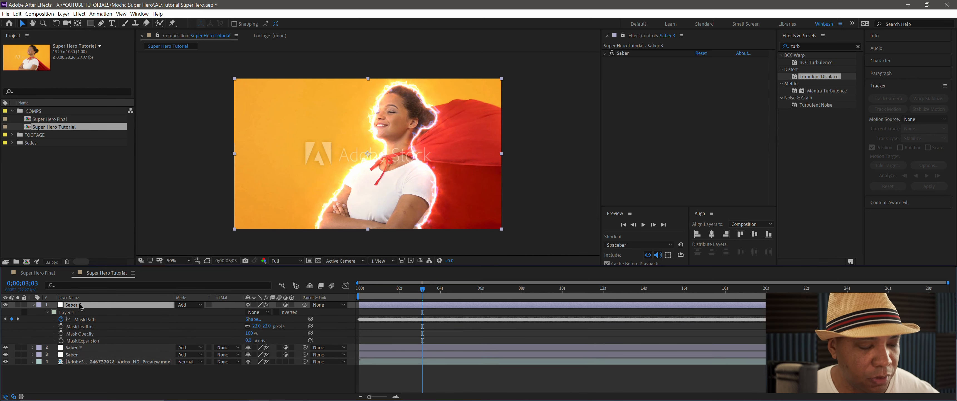
pyautogui.hotkey('ctrl', 'd')
pyautogui.click(33, 312)
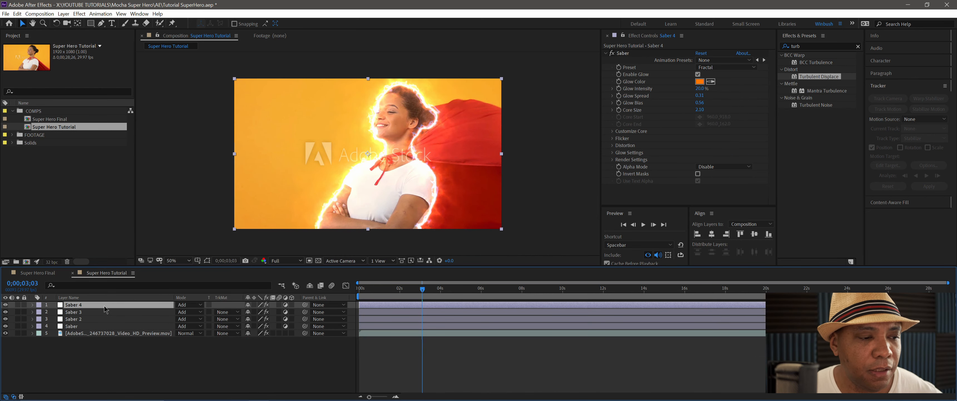
pyautogui.press('Return')
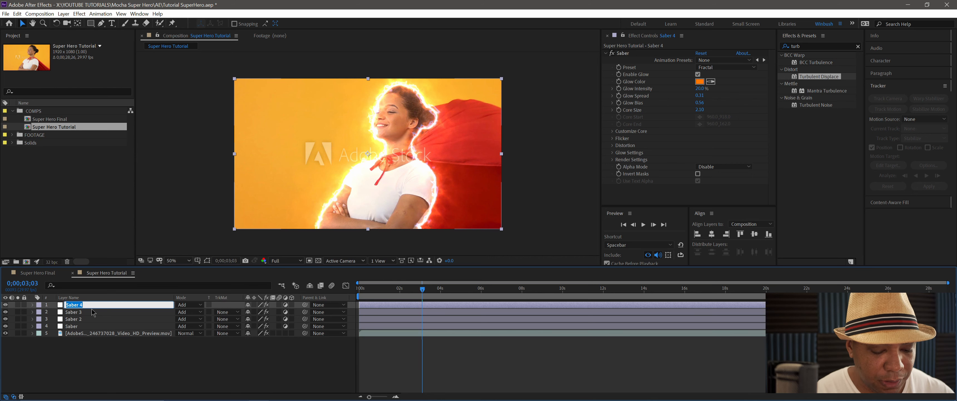
pyautogui.write('Turbulance')
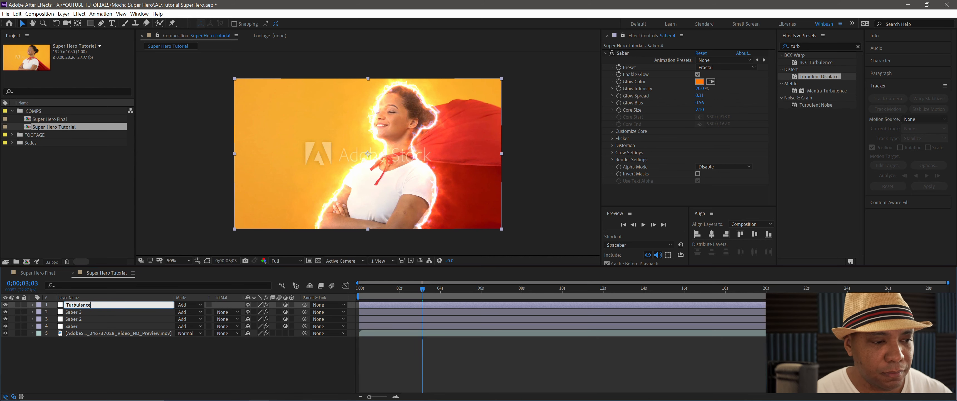
pyautogui.press('Return')
# - Replace the Saber effect on the Turbulence layer with Turbulent Displace
pyautogui.click(624, 54)
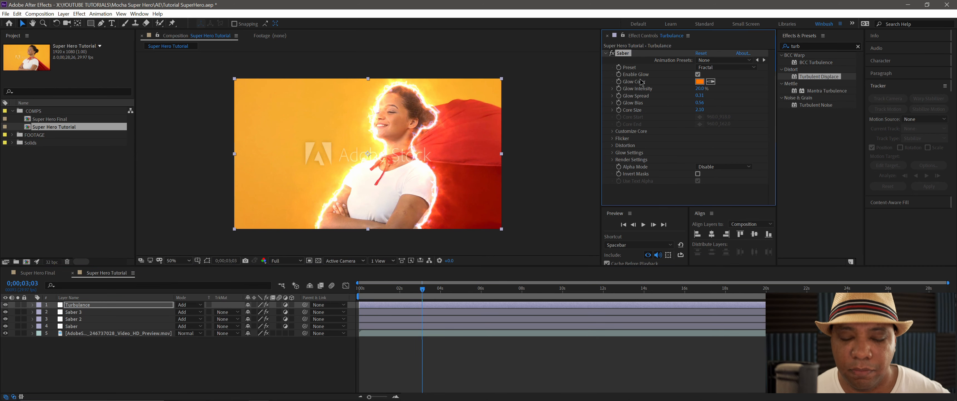
pyautogui.press('Delete')
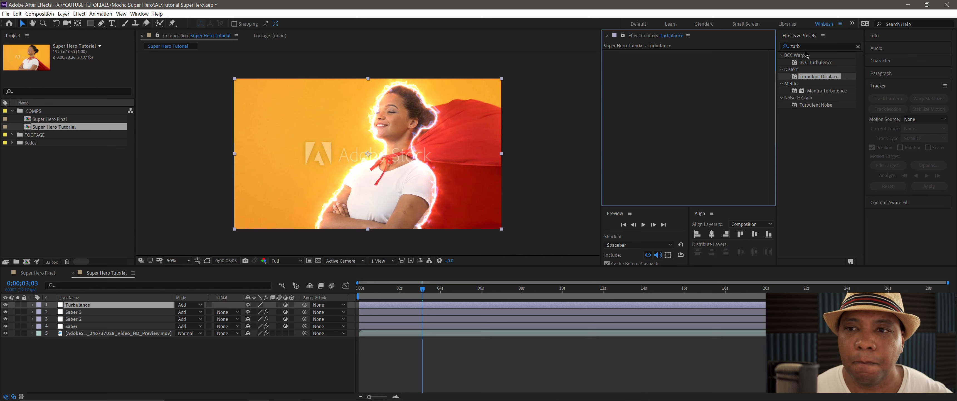
pyautogui.click(810, 45)
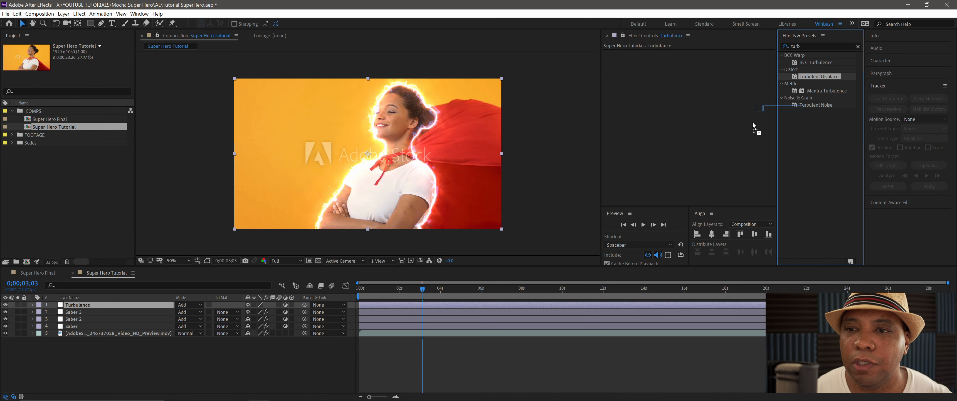
pyautogui.moveTo(804, 77); pyautogui.dragTo(651, 83)
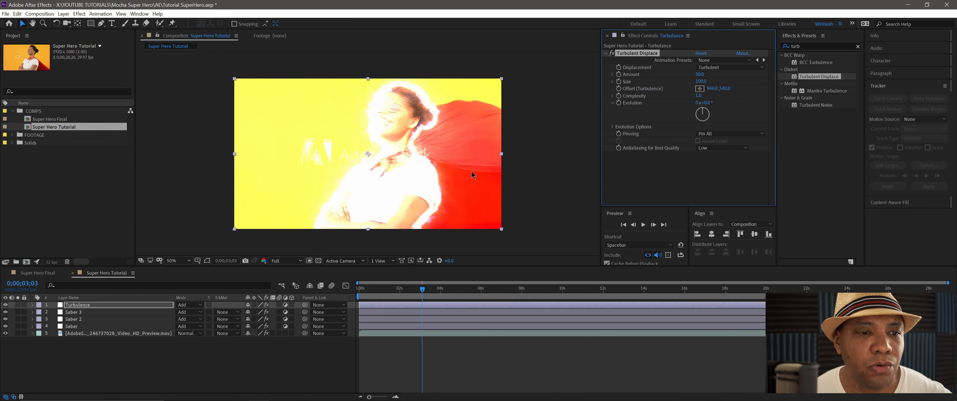
# - Set the Turbulence layer's opacity to 10%
pyautogui.click(143, 298)
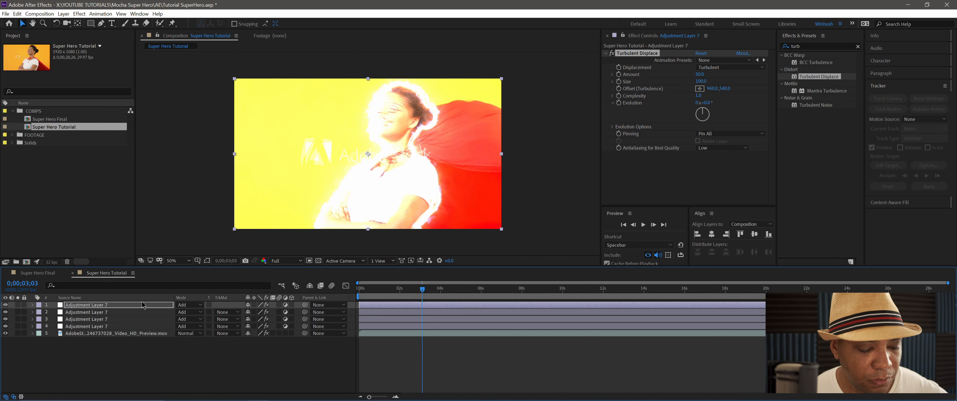
pyautogui.click(143, 297)
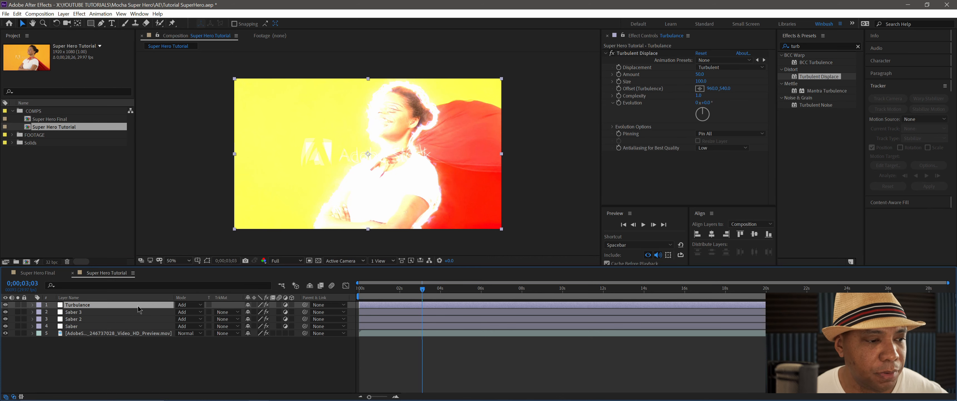
pyautogui.press('t')
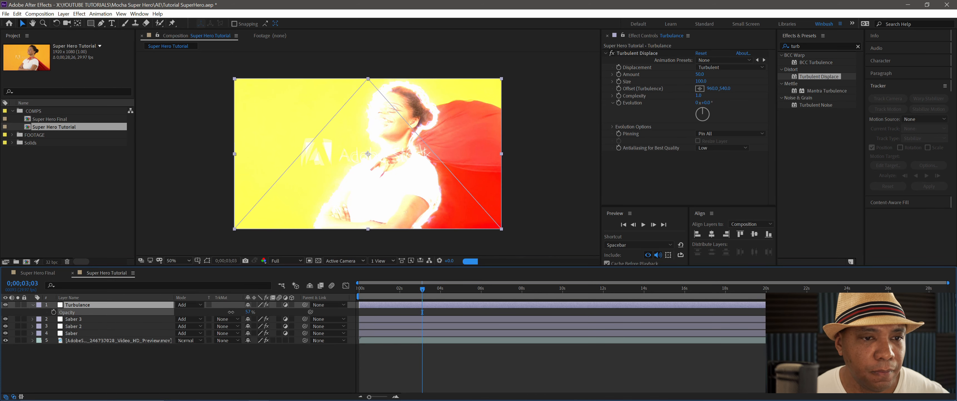
pyautogui.moveTo(219, 311); pyautogui.dragTo(216, 312)
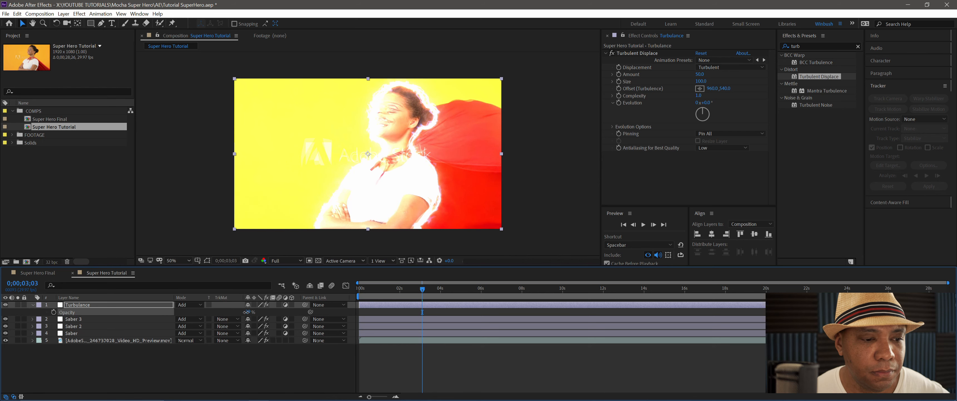
pyautogui.click(248, 312)
pyautogui.write('10')
pyautogui.press('Return')
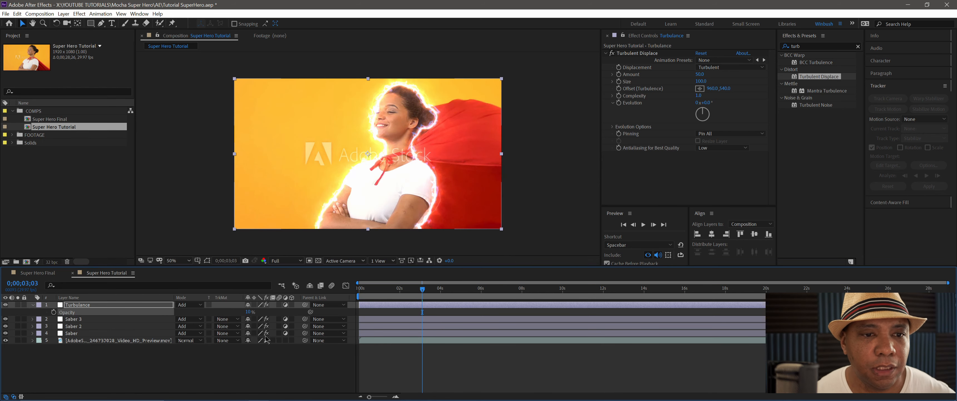
# - Set the Turbulent Displace Amount to 59 and hide the three Saber layers to isolate the distortion
pyautogui.click(79, 305)
pyautogui.moveTo(700, 74); pyautogui.dragTo(703, 74)
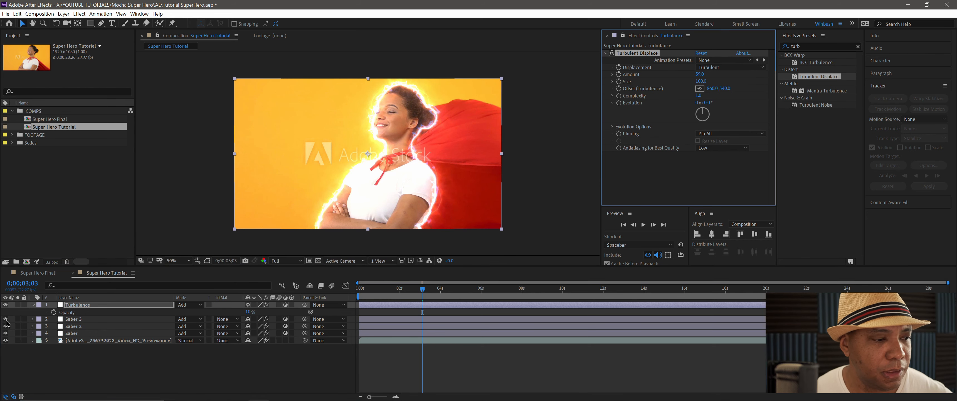
pyautogui.moveTo(6, 319); pyautogui.dragTo(6, 333)
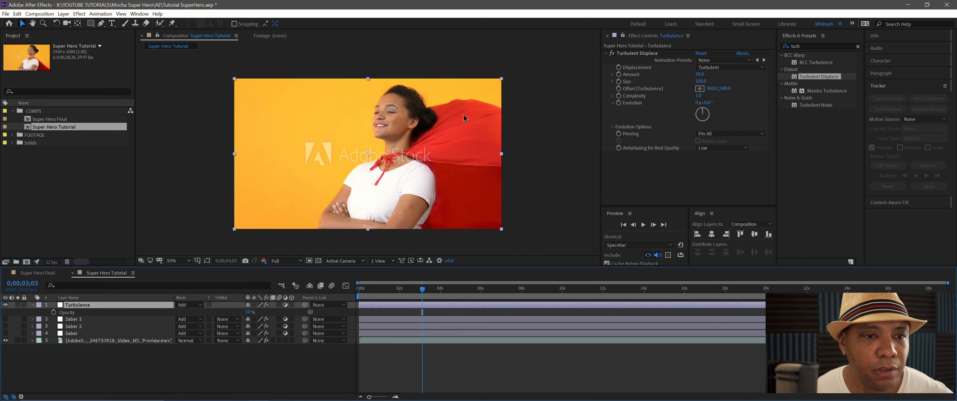
pyautogui.scroll(1, 427, 108)
pyautogui.moveTo(426, 93); pyautogui.dragTo(409, 113)
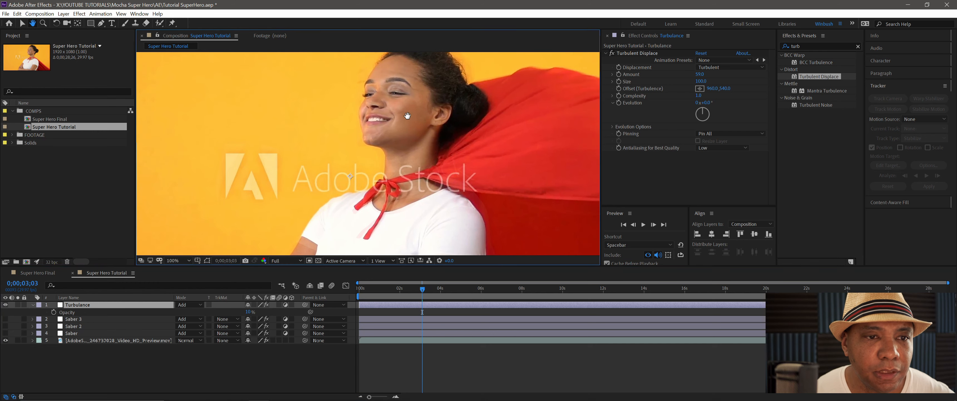
# - Raise the Turbulence layer's opacity to 77% and set Turbulent Displace to Amount 24 and Size 74
pyautogui.moveTo(700, 74)
pyautogui.mouseDown()
pyautogui.moveTo(707, 75)
pyautogui.moveTo(686, 79)
pyautogui.mouseUp()
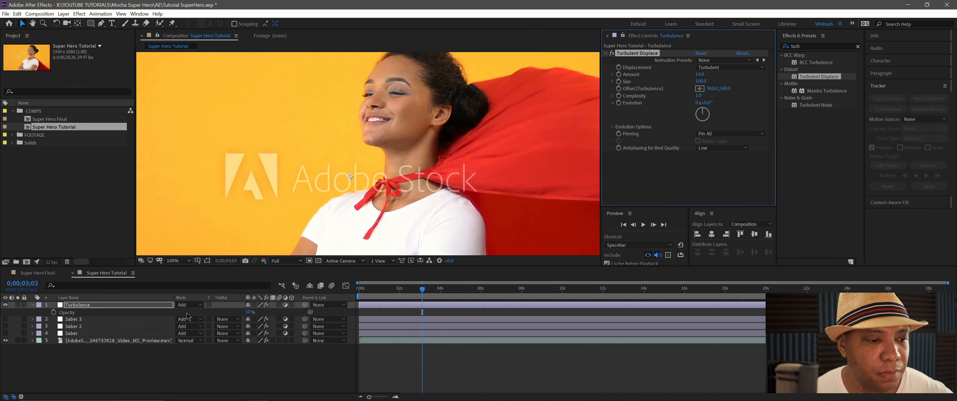
pyautogui.moveTo(248, 312); pyautogui.dragTo(290, 314)
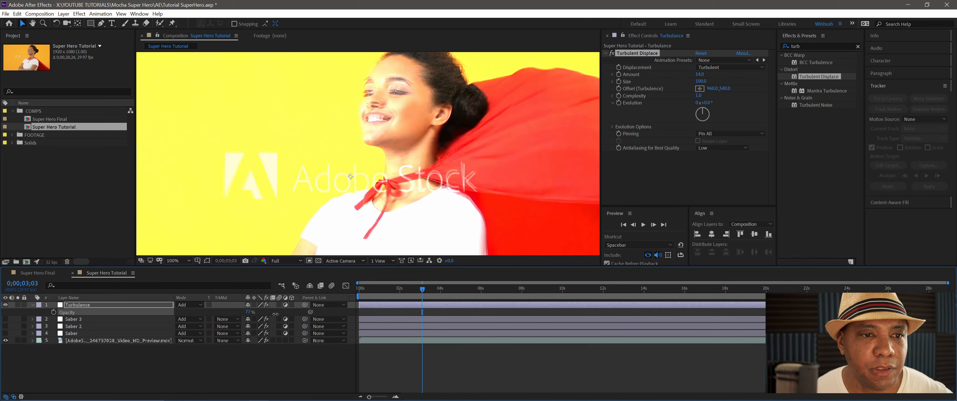
pyautogui.moveTo(695, 74); pyautogui.dragTo(690, 82)
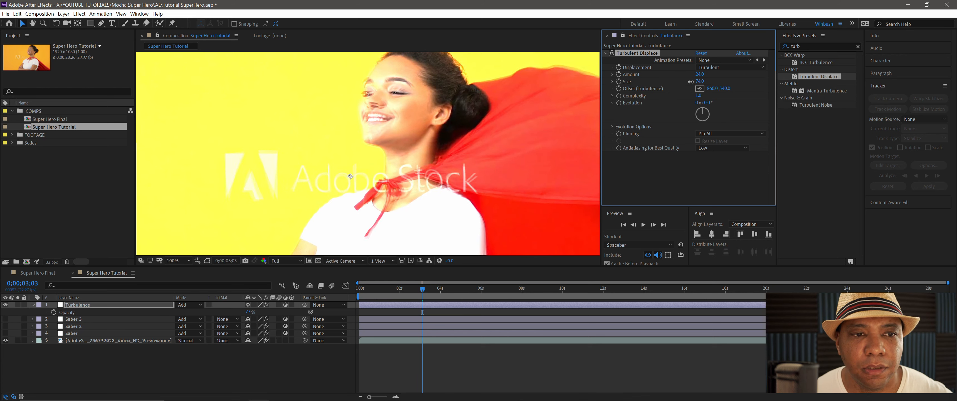
# - Play back part of the composition to preview the turbulent distortion
pyautogui.click(377, 304)
pyautogui.press('space')
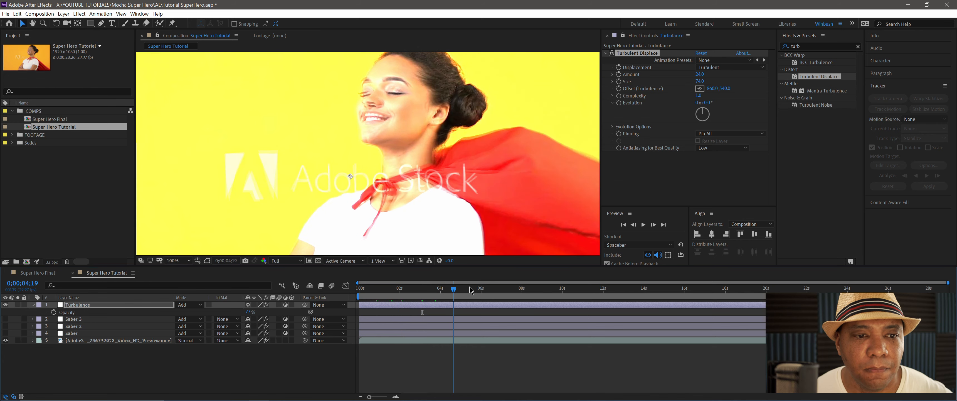
pyautogui.press('space')
# - Animate the Turbulent Displace Evolution with keyframes at the first frame and the composition's end, setting the end value to 2 revolutions
pyautogui.click(636, 105)
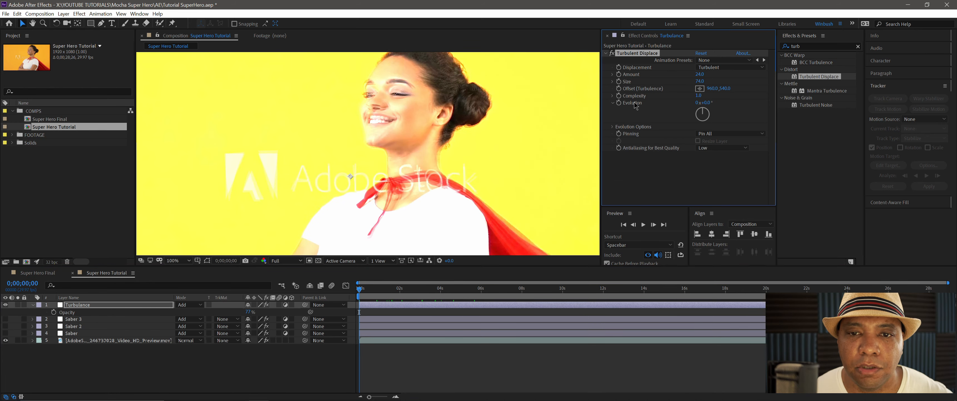
pyautogui.click(360, 293)
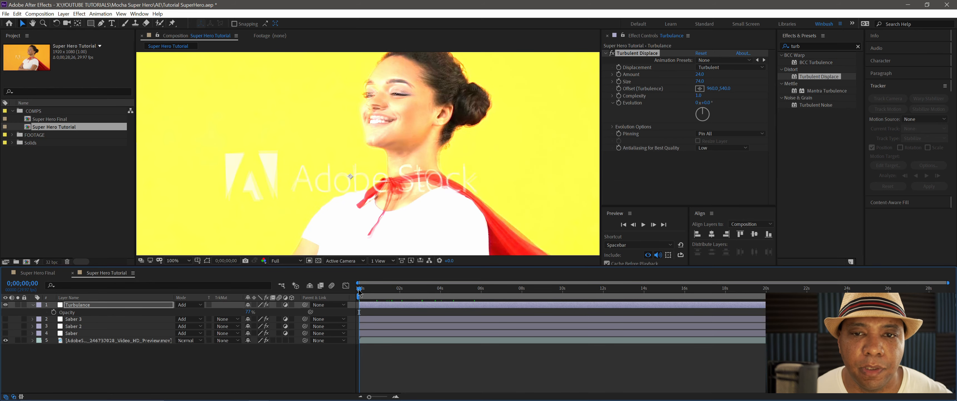
pyautogui.click(627, 104)
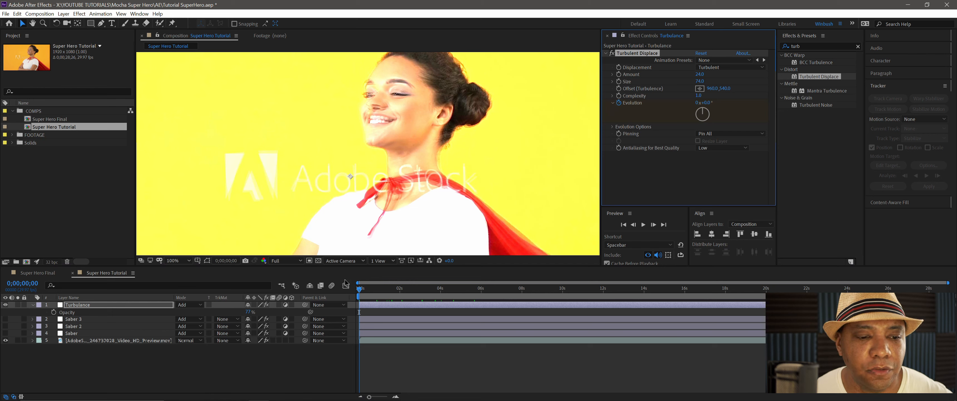
pyautogui.click(427, 294)
pyautogui.press('End')
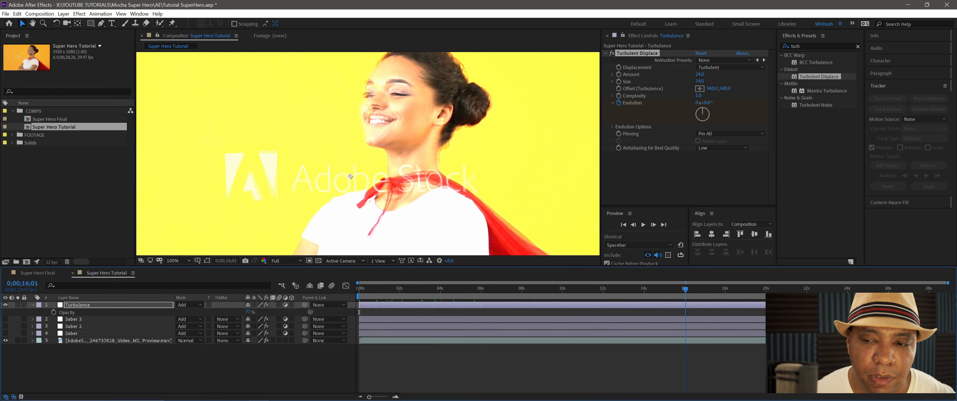
pyautogui.click(697, 103)
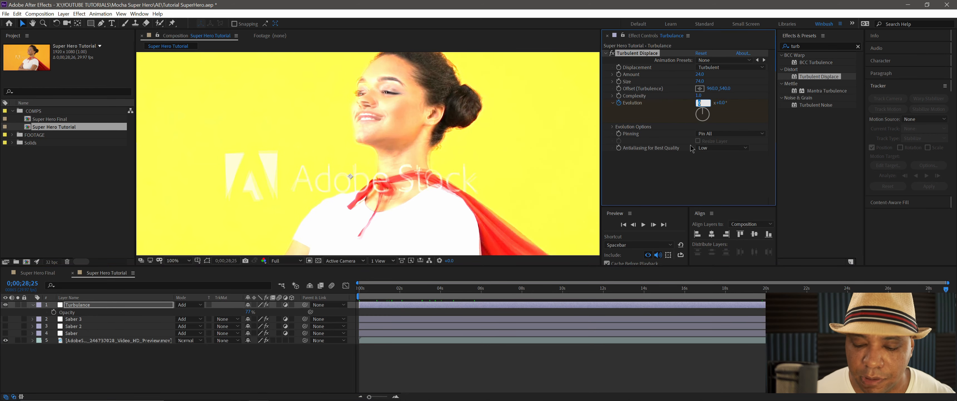
pyautogui.write('2')
pyautogui.press('Return')
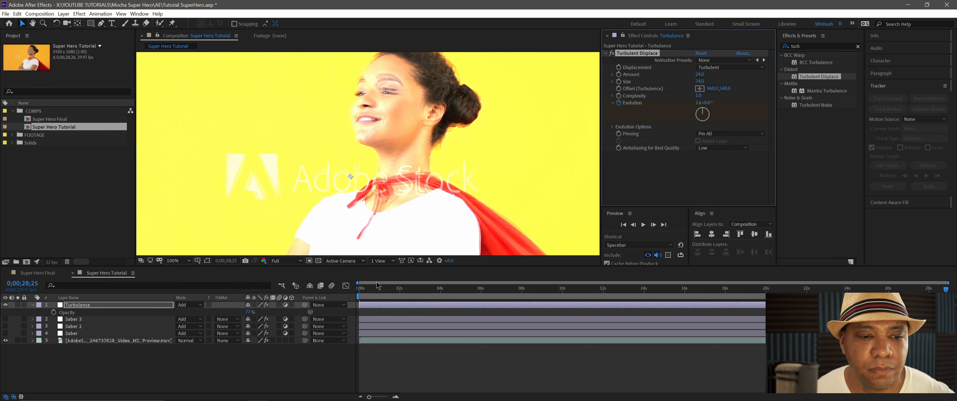
# - Lower the Turbulence layer's opacity to 10% and set Turbulent Displace to Amount 86 and Size 21
pyautogui.moveTo(365, 289); pyautogui.dragTo(438, 293)
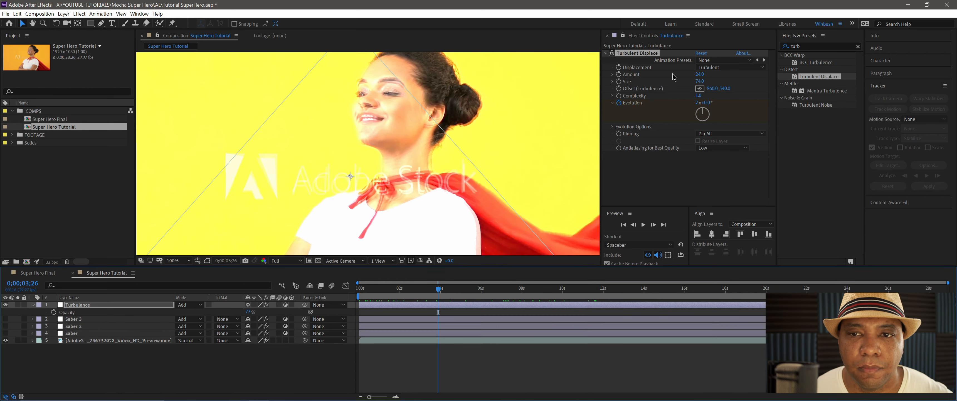
pyautogui.moveTo(699, 74)
pyautogui.mouseDown()
pyautogui.moveTo(711, 72)
pyautogui.moveTo(685, 80)
pyautogui.moveTo(714, 74)
pyautogui.mouseUp()
pyautogui.moveTo(701, 81); pyautogui.dragTo(697, 80)
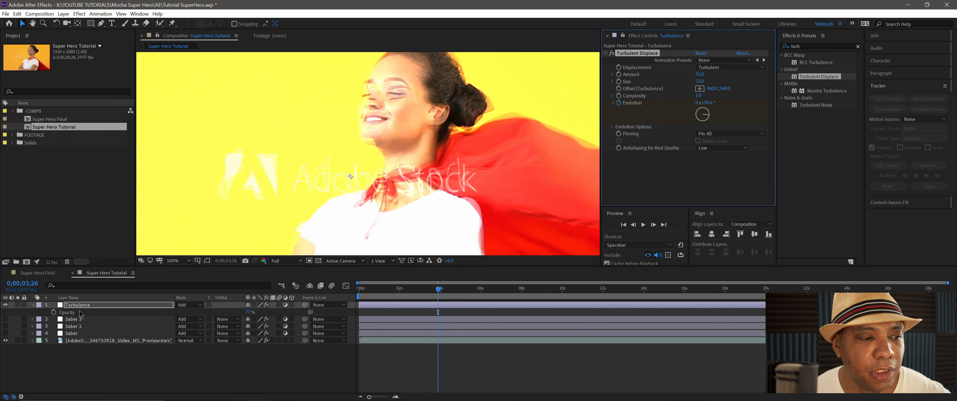
pyautogui.moveTo(248, 312); pyautogui.dragTo(222, 316)
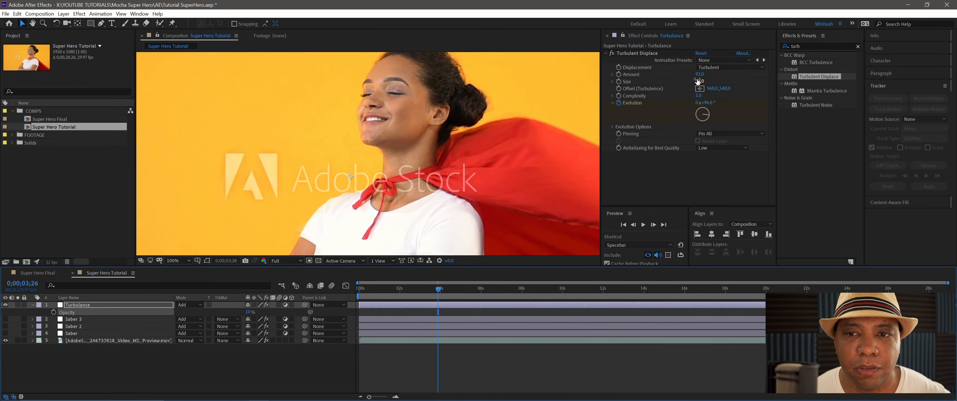
pyautogui.moveTo(697, 81); pyautogui.dragTo(697, 76)
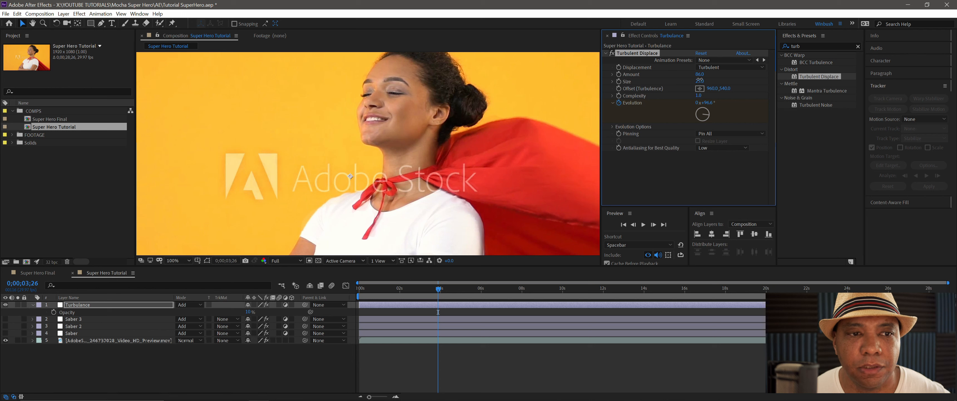
pyautogui.moveTo(700, 82); pyautogui.dragTo(698, 82)
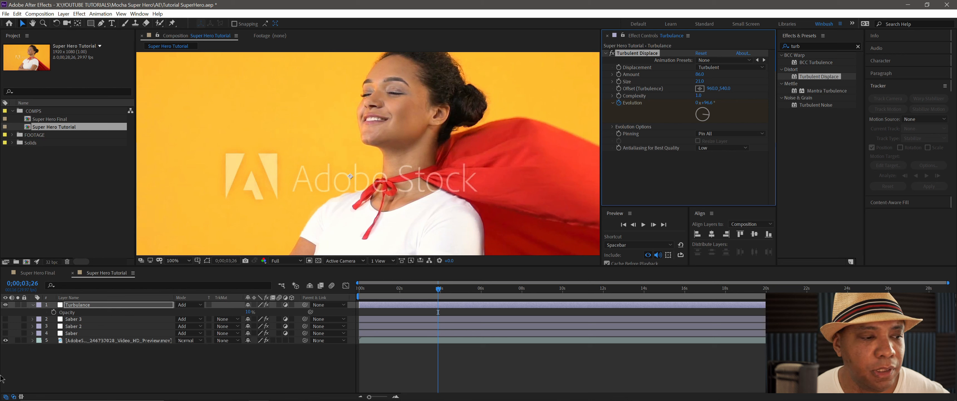
# - Show the three Saber layers again and play back the composition to preview the glow with the distortion
pyautogui.moveTo(6, 318); pyautogui.dragTo(5, 333)
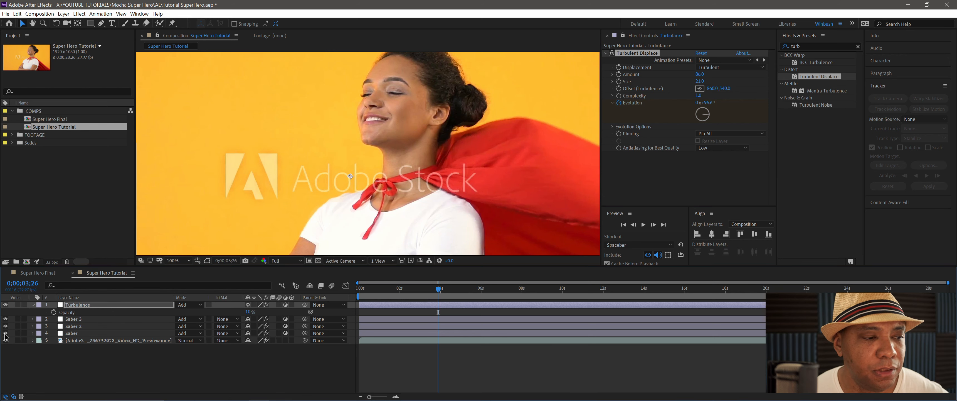
pyautogui.moveTo(368, 290); pyautogui.dragTo(469, 292)
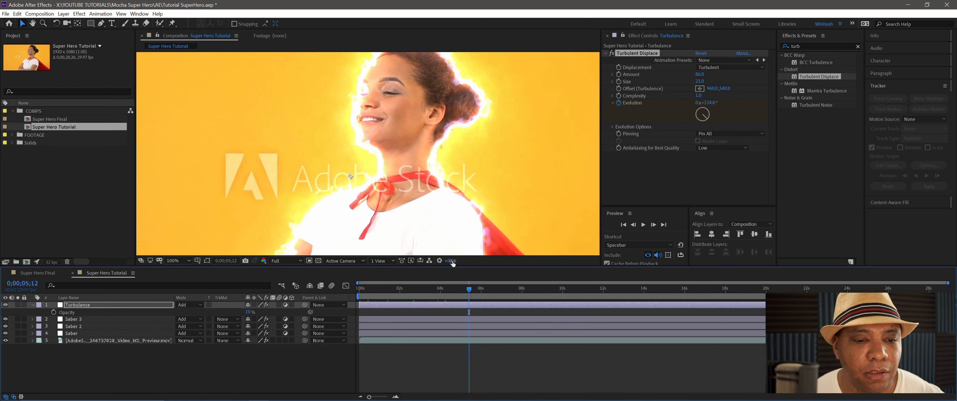
pyautogui.press('space')
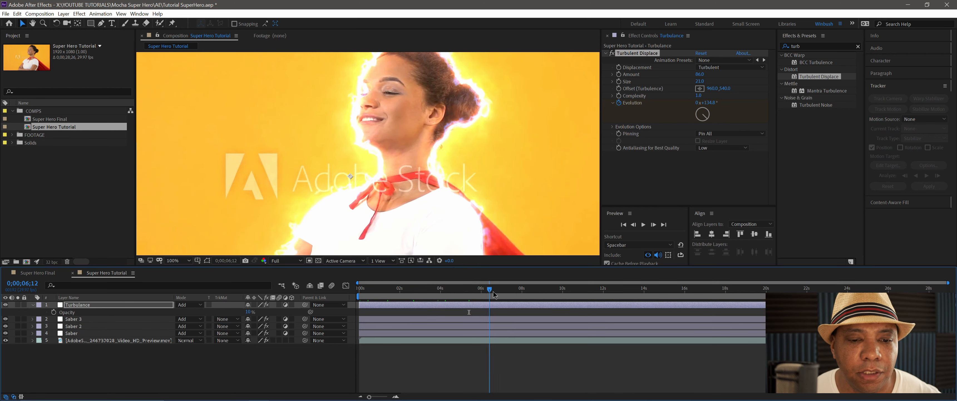
# - Try 9% opacity on the Turbulence layer, restore it to 10%, and close the stray Layer and Footage viewers
pyautogui.click(248, 312)
pyautogui.moveTo(251, 312); pyautogui.dragTo(246, 312)
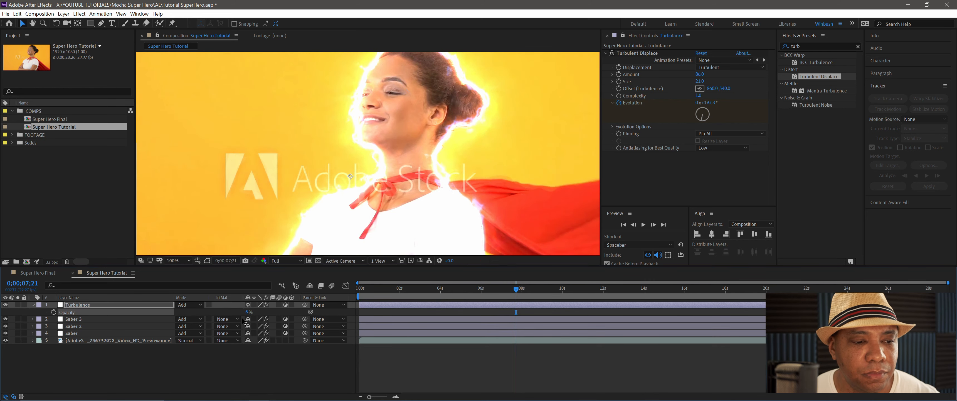
pyautogui.click(247, 312)
pyautogui.press('KP_Enter')
pyautogui.press('KP_Enter')
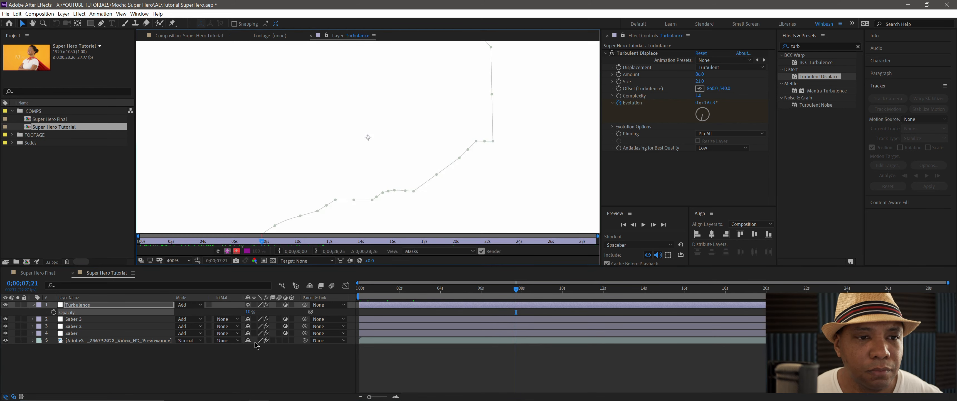
pyautogui.click(310, 36)
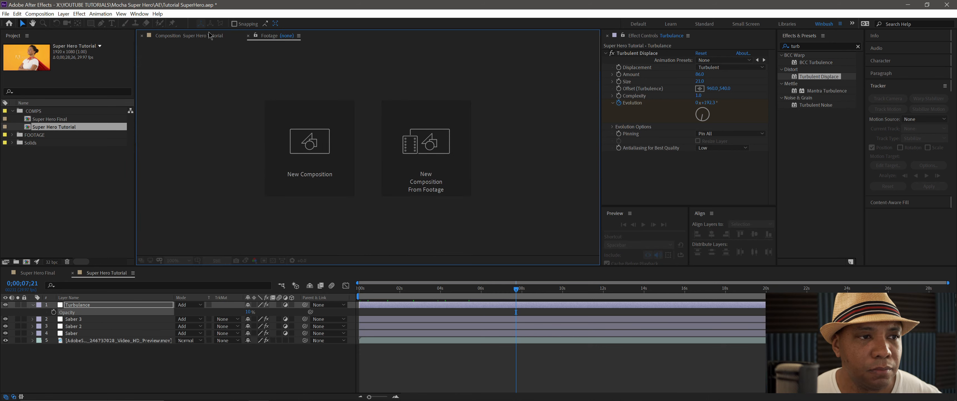
pyautogui.click(248, 36)
# - Create a motion tracker on the AdobeStock footage layer, starting from the first frame
pyautogui.moveTo(521, 287); pyautogui.dragTo(359, 292)
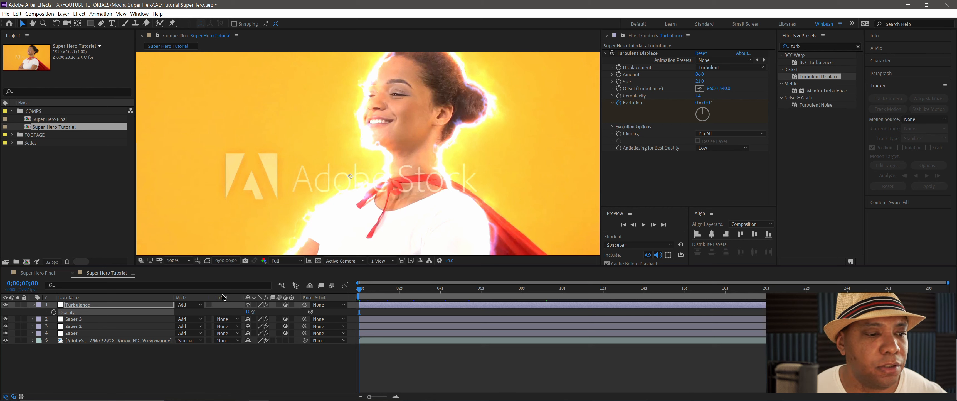
pyautogui.click(133, 343)
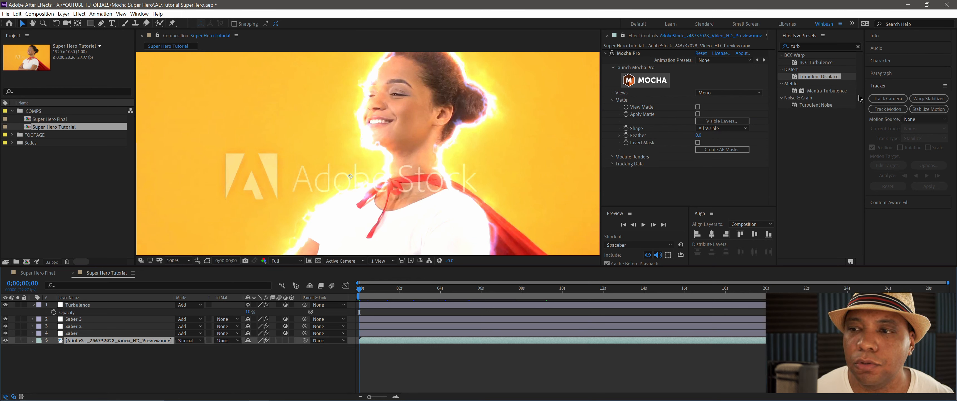
pyautogui.click(894, 109)
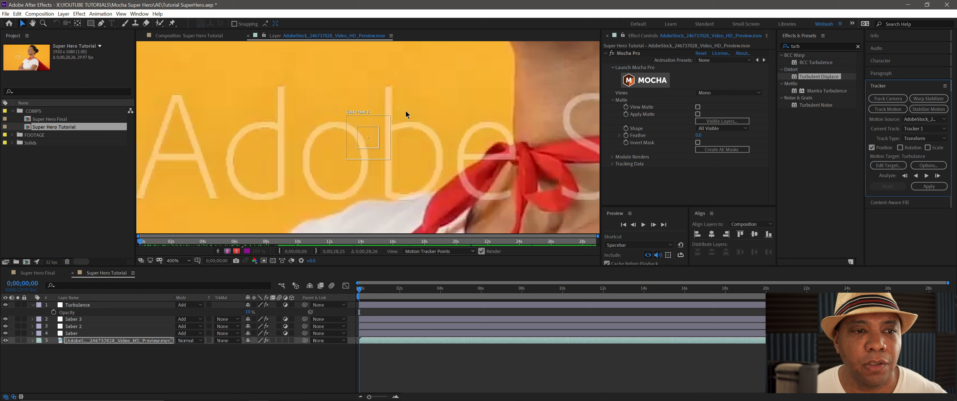
# - Place Track Point 1 on the pupil of the woman's nearer eye and shrink its feature and search regions tightly around it
pyautogui.moveTo(375, 135); pyautogui.dragTo(555, 61)
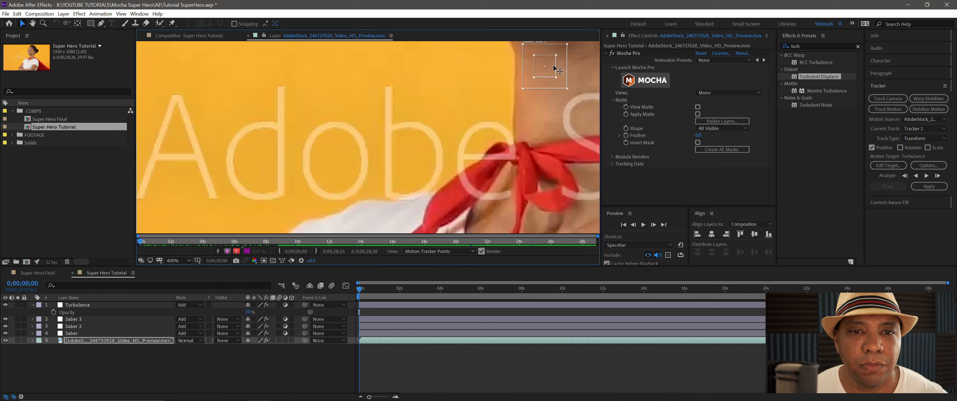
pyautogui.moveTo(536, 112); pyautogui.dragTo(434, 235)
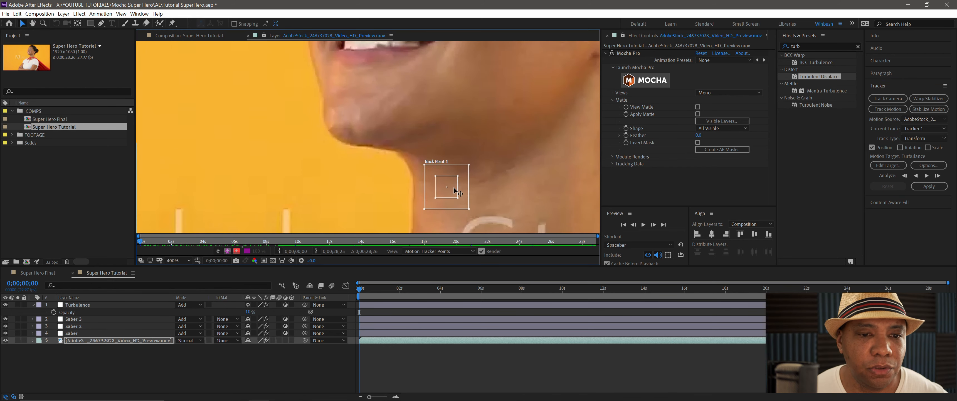
pyautogui.moveTo(454, 189)
pyautogui.mouseDown()
pyautogui.moveTo(452, 54)
pyautogui.moveTo(451, 194)
pyautogui.mouseUp()
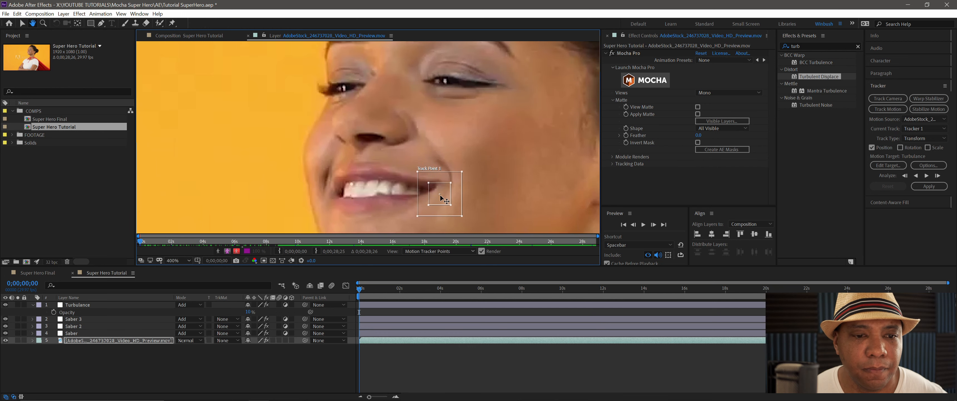
pyautogui.moveTo(447, 166); pyautogui.dragTo(452, 54)
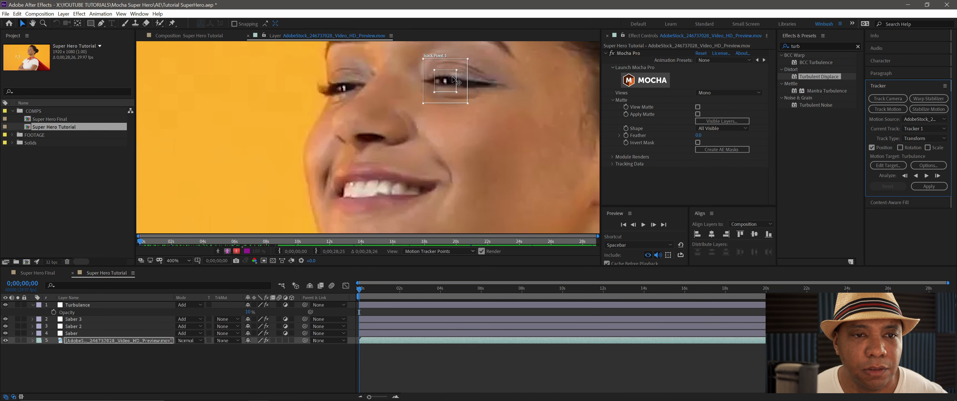
pyautogui.moveTo(456, 92)
pyautogui.mouseDown()
pyautogui.moveTo(447, 85)
pyautogui.moveTo(466, 102)
pyautogui.moveTo(460, 95)
pyautogui.mouseUp()
pyautogui.click(466, 103)
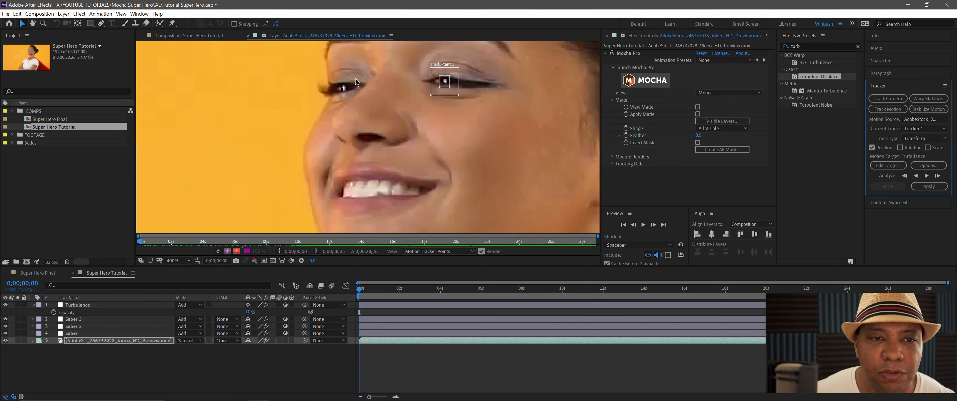
pyautogui.moveTo(457, 88); pyautogui.dragTo(451, 82)
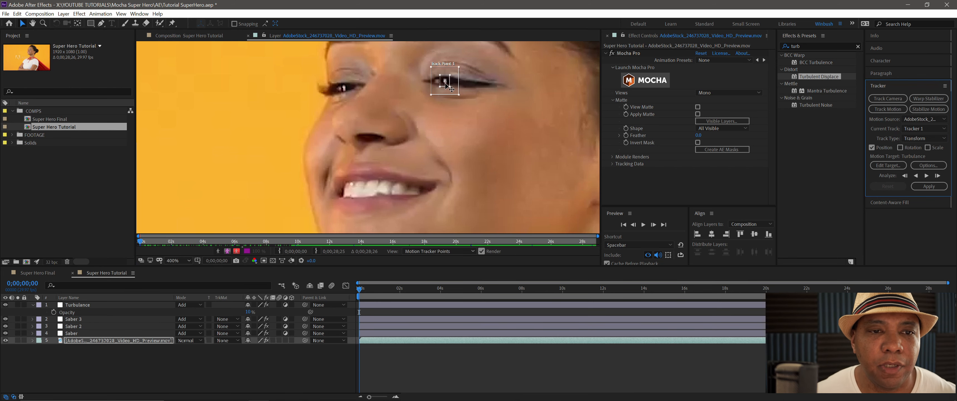
pyautogui.scroll(1, 445, 83)
pyautogui.scroll(-1, 370, 138)
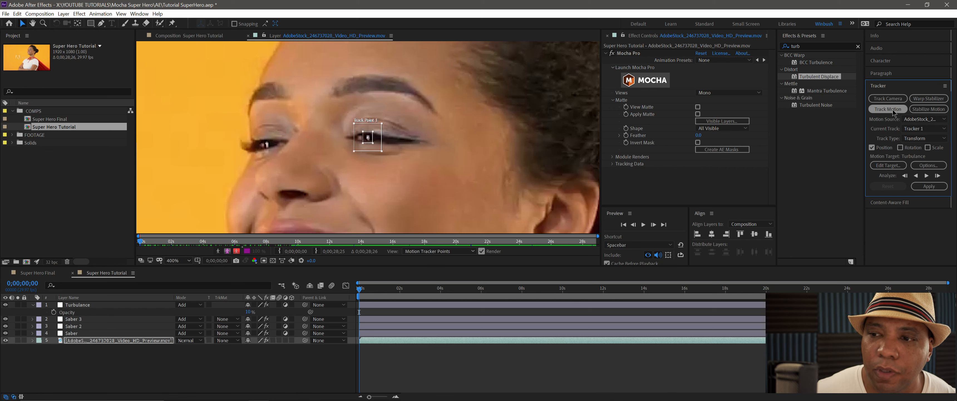
# - Analyze the track forward to 0;00;05;00, recentre the track point on the pupil, and continue the analysis to 0;00;06;08
pyautogui.click(926, 176)
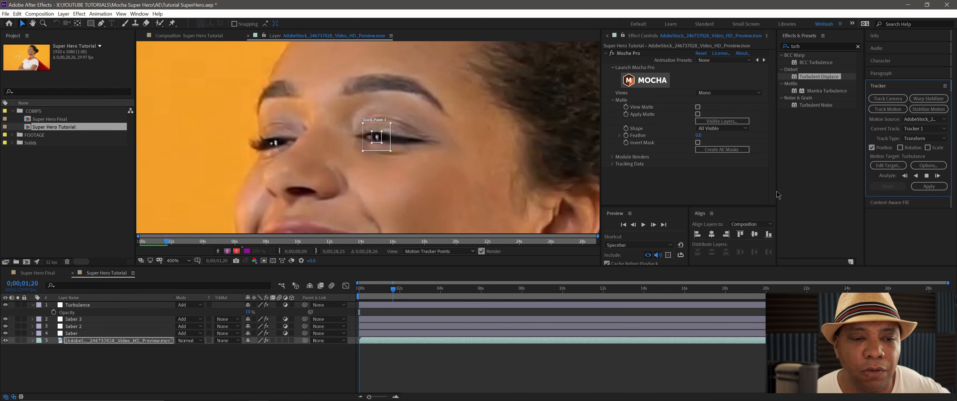
pyautogui.click(928, 176)
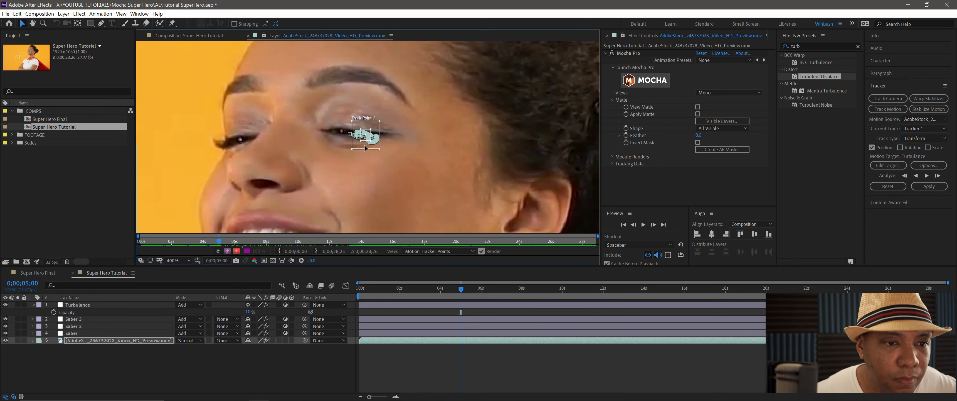
pyautogui.scroll(1, 364, 145)
pyautogui.moveTo(369, 150); pyautogui.dragTo(316, 139)
pyautogui.click(927, 176)
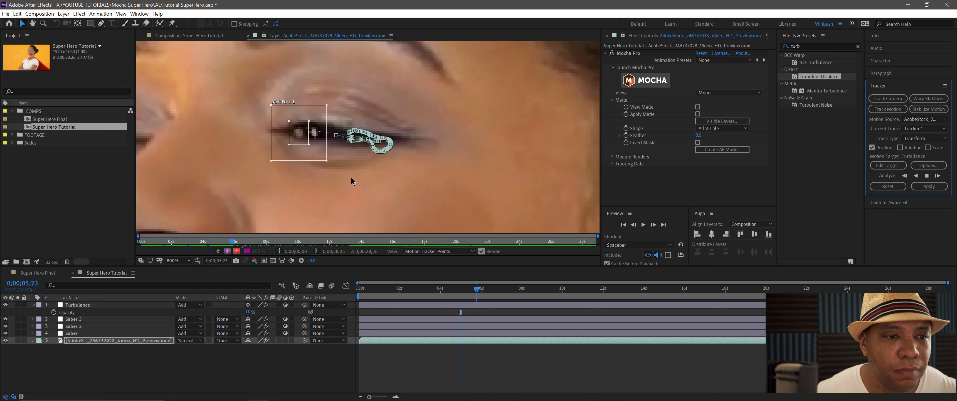
pyautogui.click(926, 176)
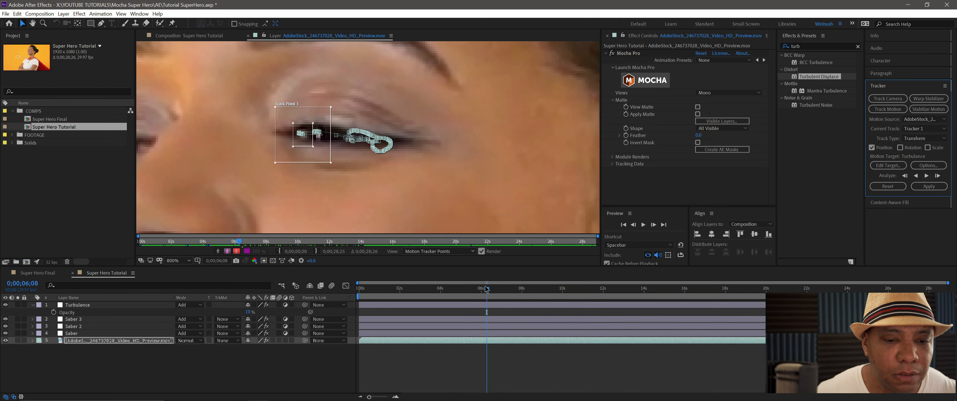
# - Return to 0;00;05;15 where the track slips, move the track point back onto the pupil, and analyze forward to 0;00;14;24
pyautogui.moveTo(486, 289); pyautogui.dragTo(477, 290)
pyautogui.moveTo(467, 292); pyautogui.dragTo(470, 292)
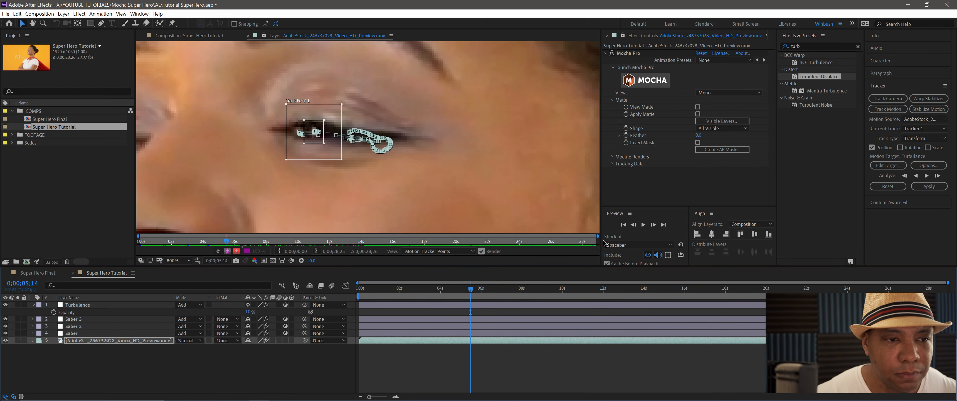
pyautogui.press('pagedown')
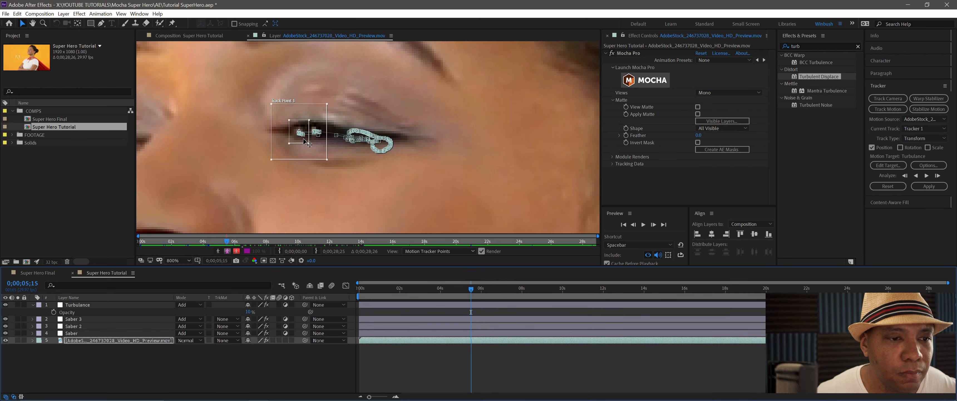
pyautogui.moveTo(305, 140); pyautogui.dragTo(318, 142)
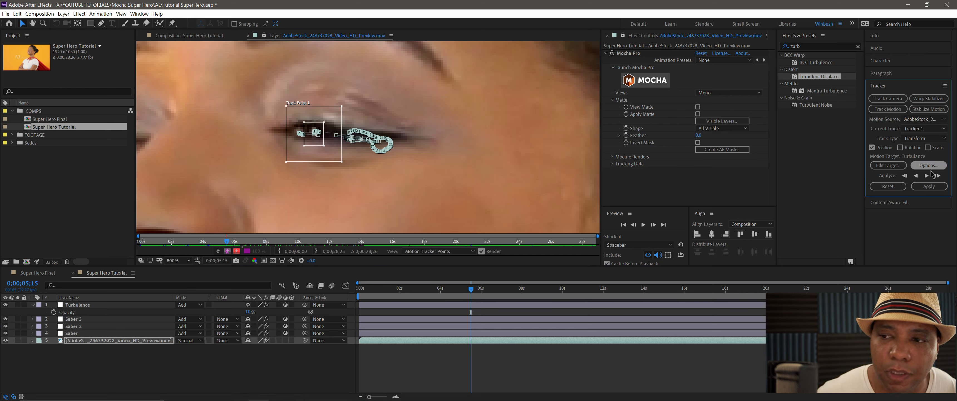
pyautogui.click(926, 175)
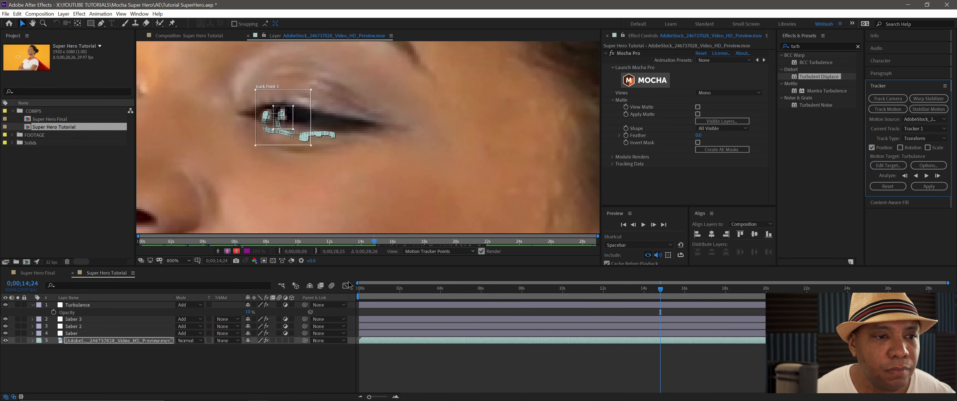
# - End the work area at 0;00;14;00 and trim the Super Hero Tutorial composition to it
pyautogui.click(645, 296)
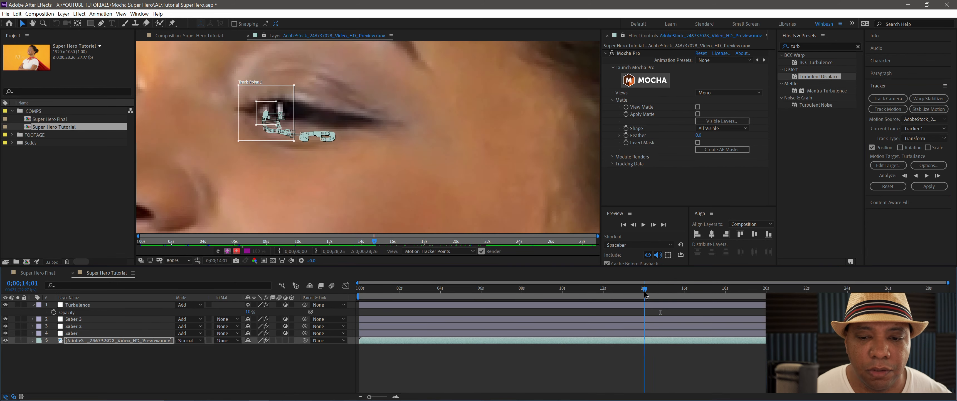
pyautogui.press('n')
pyautogui.rightClick(574, 294)
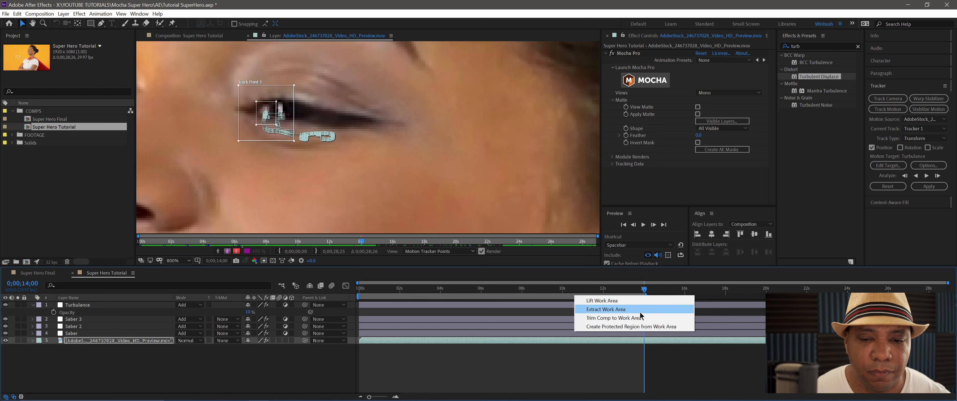
pyautogui.click(618, 318)
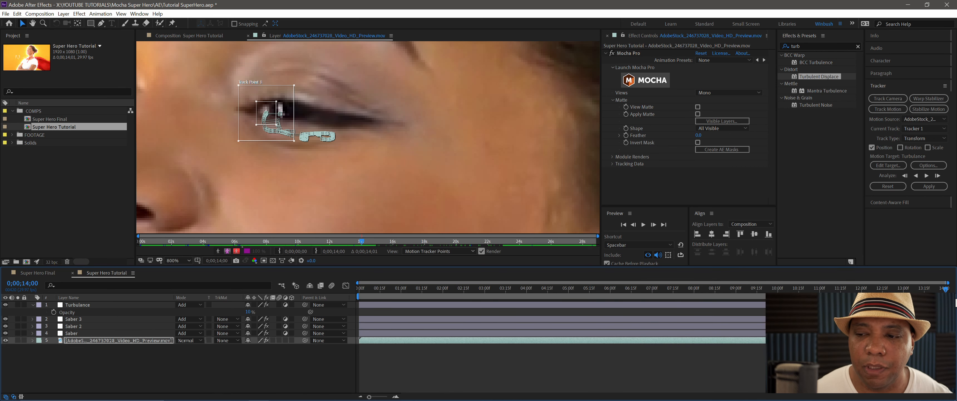
# - Return to the first frame, add a null object to the composition and rename it Eye
pyautogui.click(420, 289)
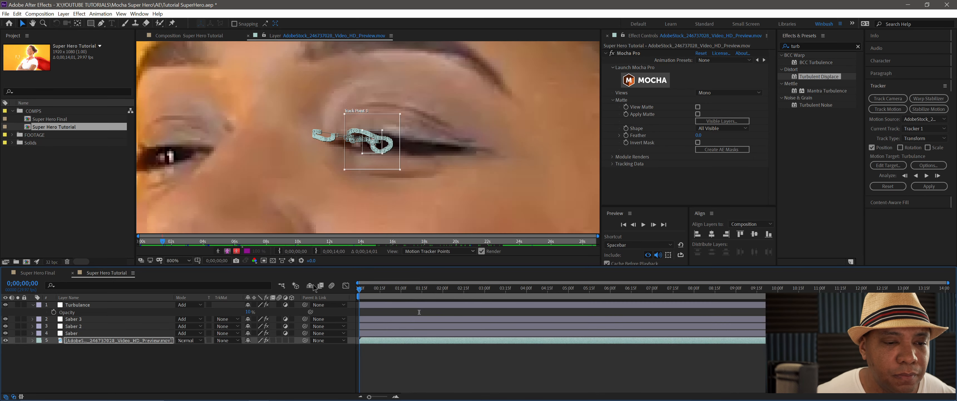
pyautogui.click(463, 289)
pyautogui.moveTo(467, 291); pyautogui.dragTo(323, 275)
pyautogui.press(',')
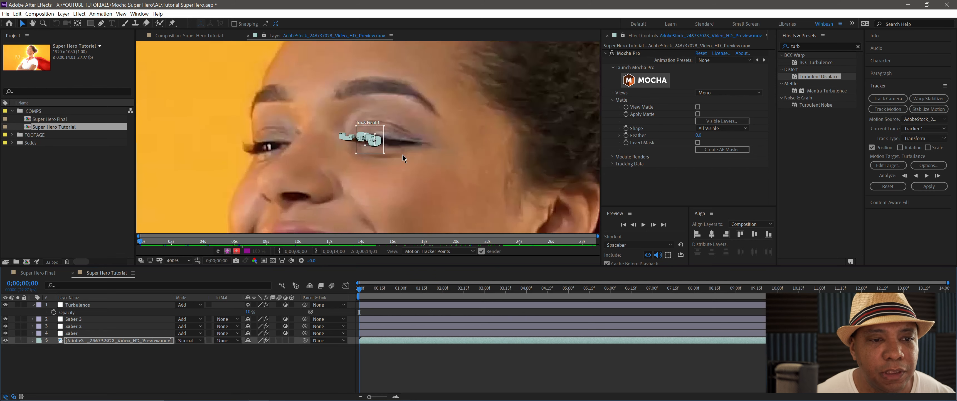
pyautogui.click(92, 371)
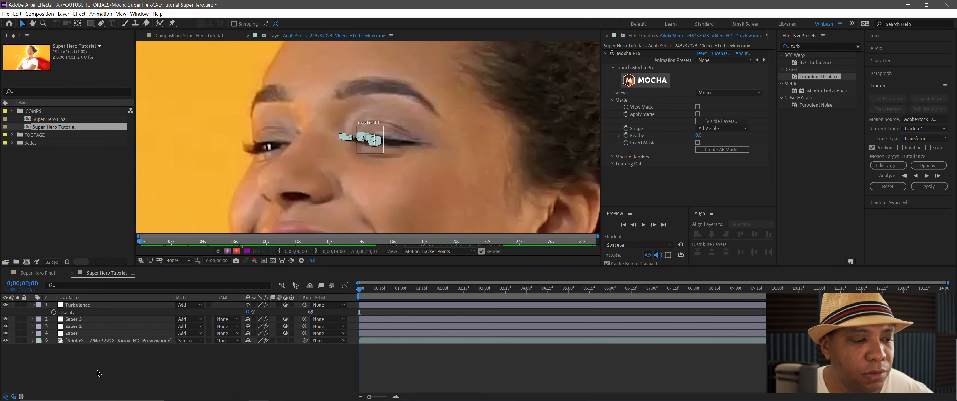
pyautogui.rightClick(105, 373)
pyautogui.moveTo(136, 283)
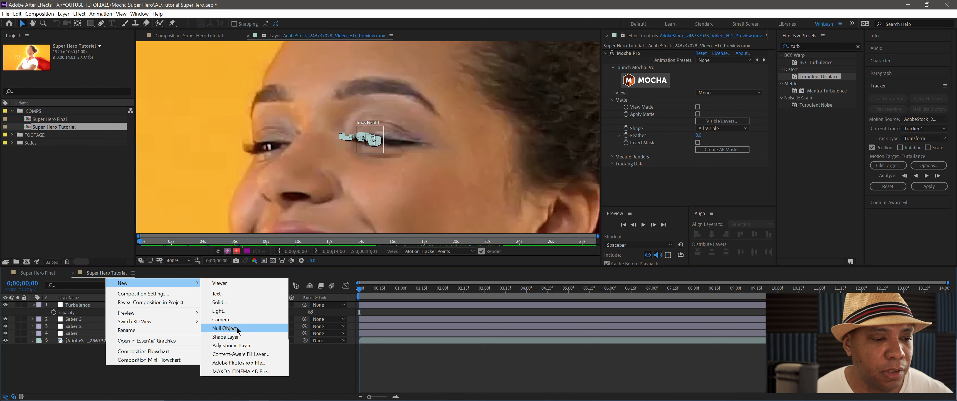
pyautogui.click(236, 328)
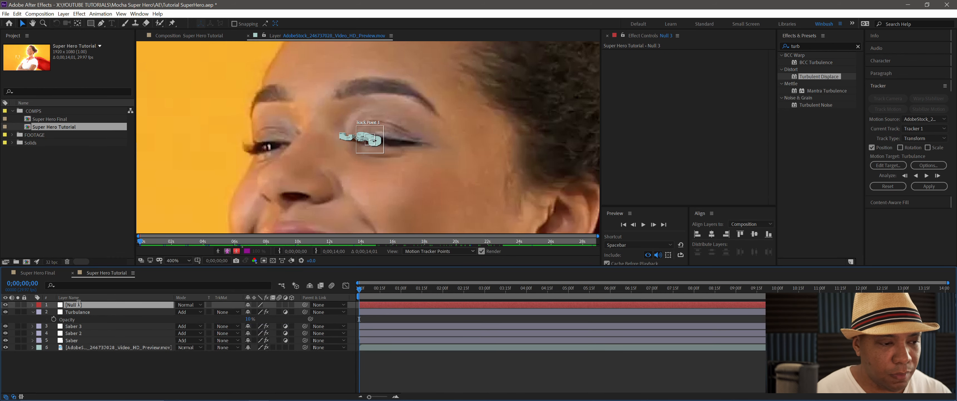
pyautogui.press('Return')
pyautogui.write('Eye')
pyautogui.press('Return')
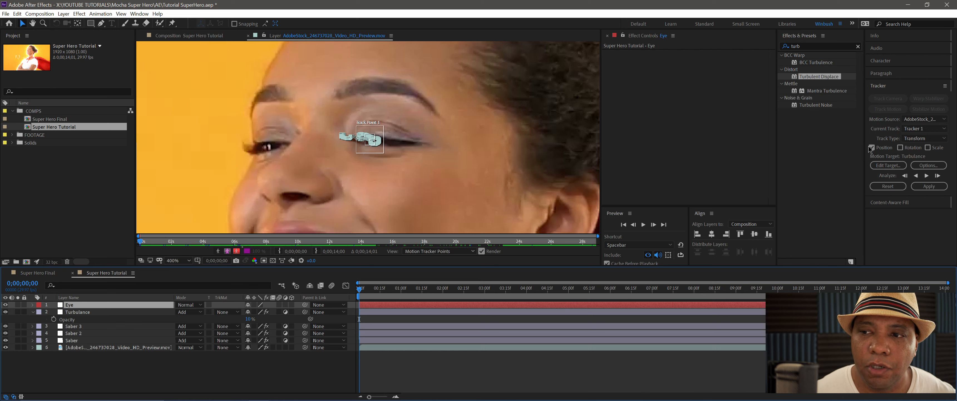
# - Set the tracker's motion target to the Eye layer
pyautogui.click(883, 166)
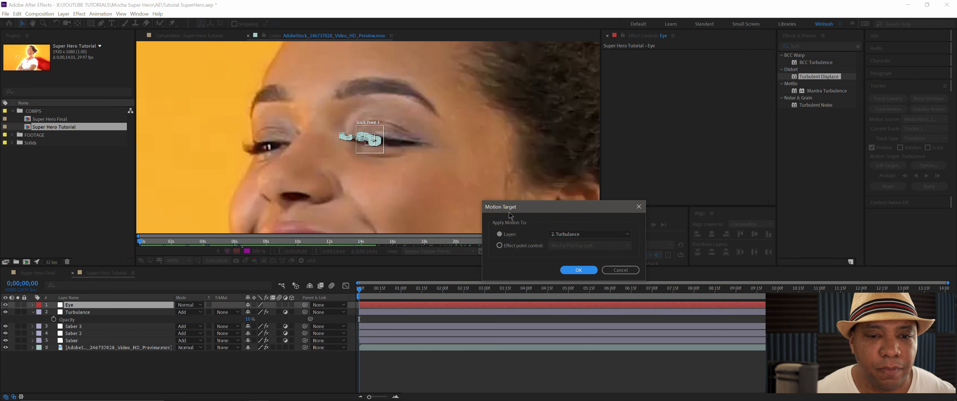
pyautogui.moveTo(511, 216); pyautogui.dragTo(436, 96)
pyautogui.click(510, 114)
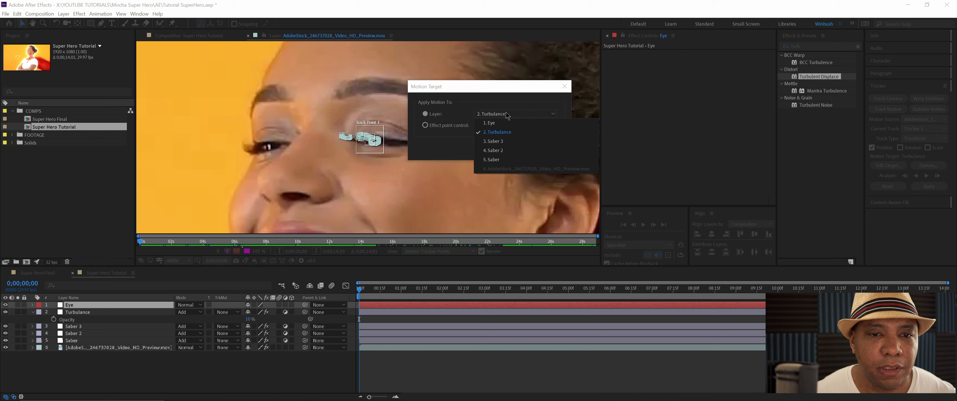
pyautogui.click(497, 128)
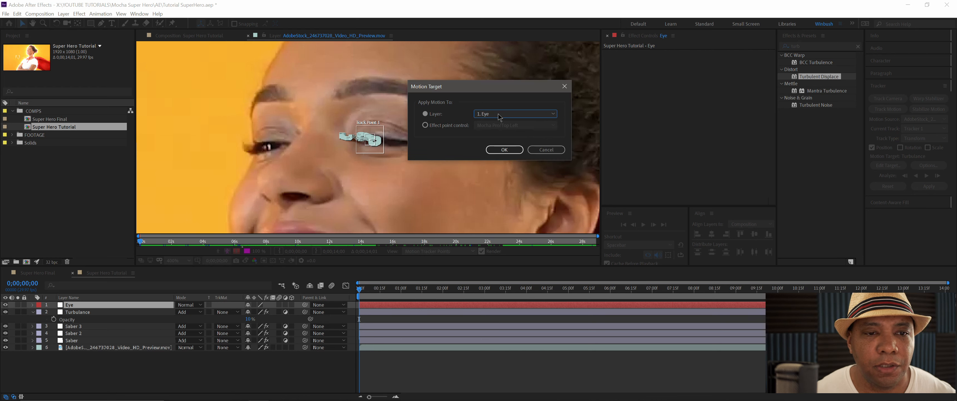
pyautogui.click(510, 154)
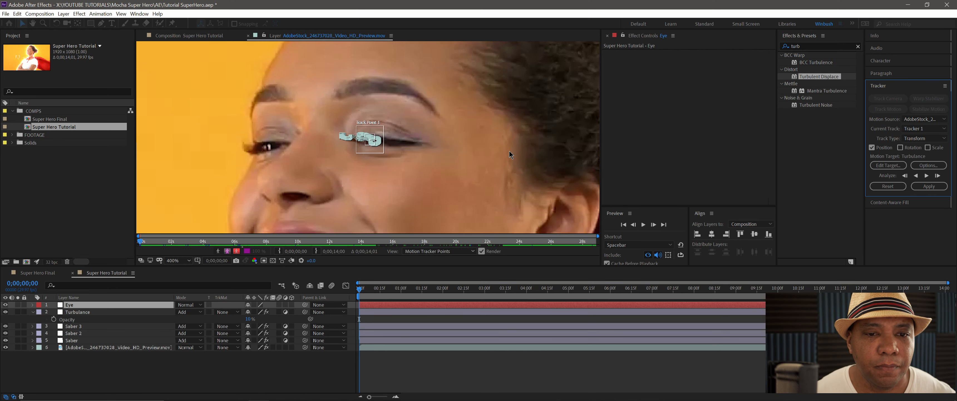
# - Apply the tracking data to the Eye null in both the X and Y dimensions
pyautogui.click(925, 187)
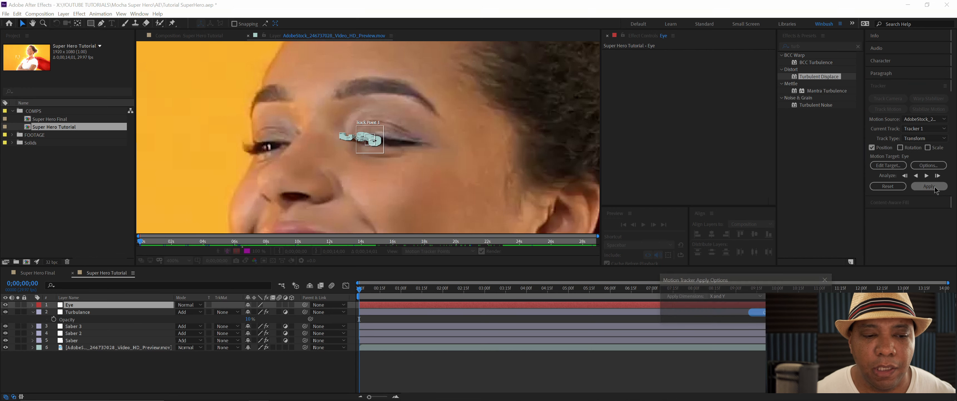
pyautogui.moveTo(757, 283); pyautogui.dragTo(530, 100)
pyautogui.click(502, 113)
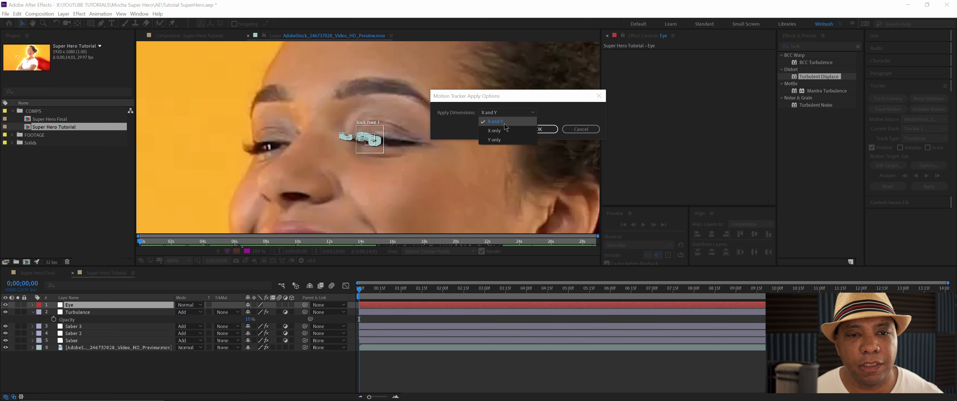
pyautogui.click(505, 126)
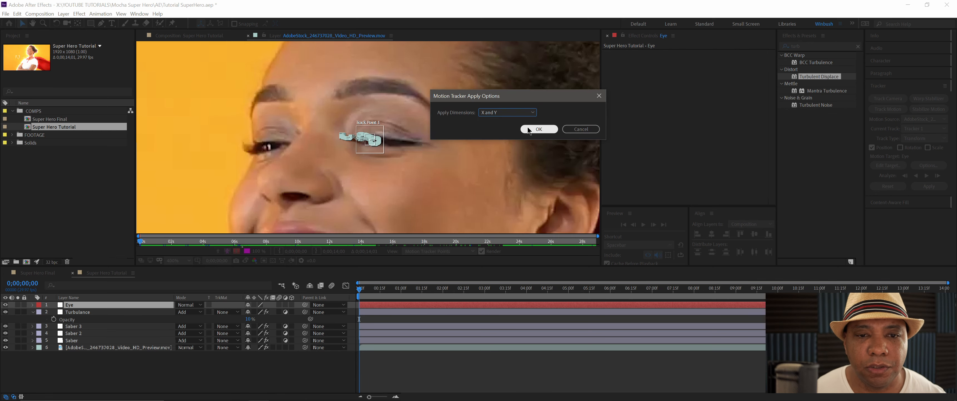
pyautogui.click(539, 129)
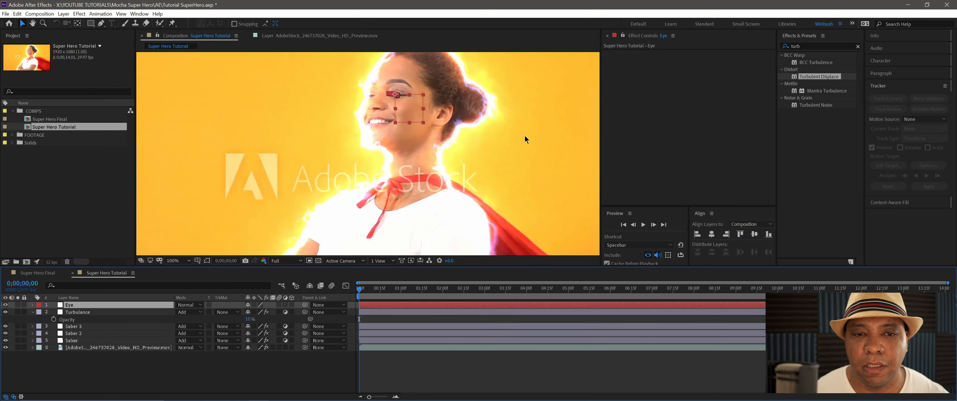
# - Inspect the Eye null's position keyframes, then collapse the properties of the Eye and Turbulence layers
pyautogui.click(82, 312)
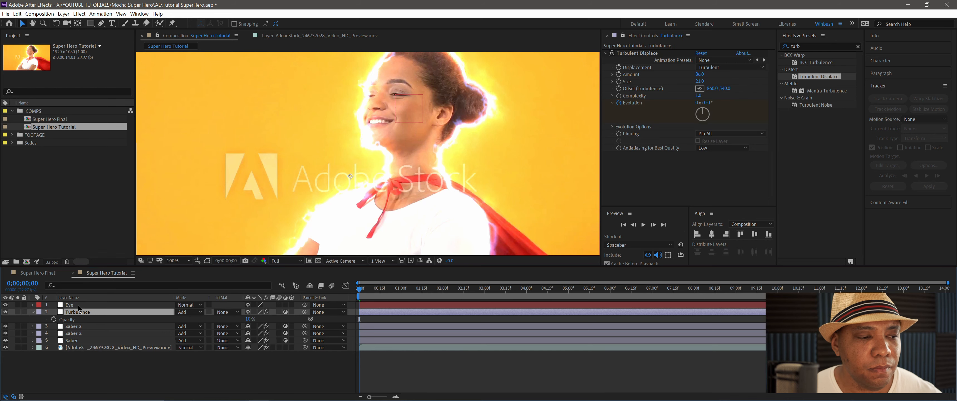
pyautogui.click(89, 306)
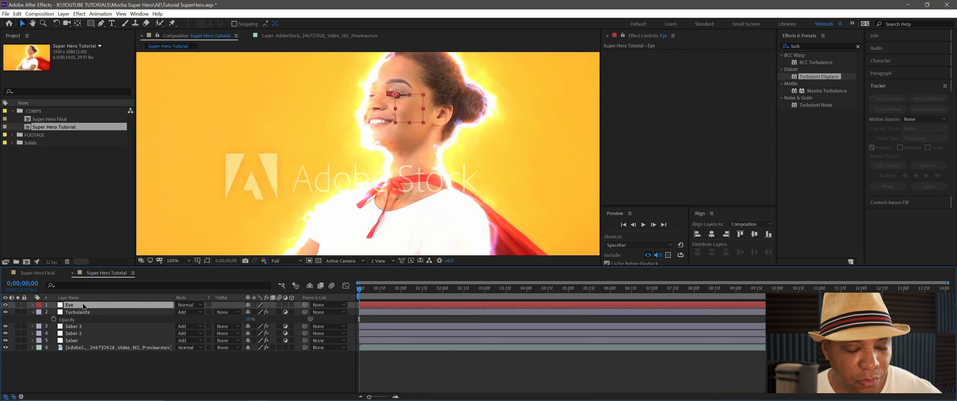
pyautogui.press('u')
pyautogui.click(77, 312)
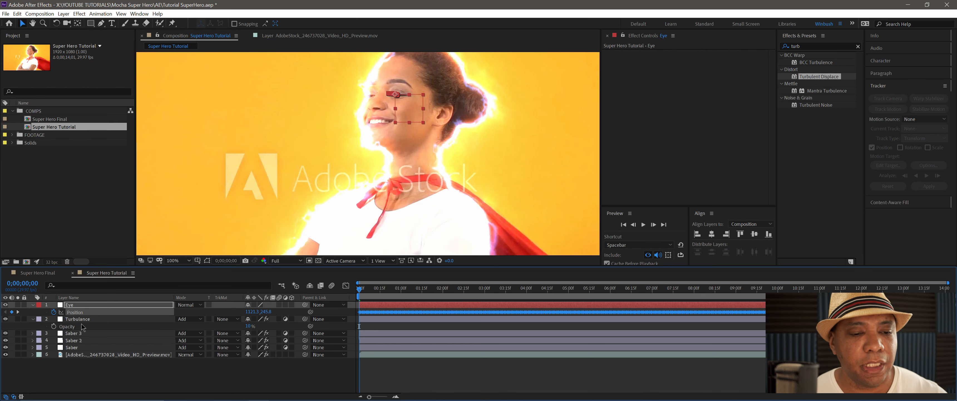
pyautogui.click(32, 319)
pyautogui.click(33, 304)
pyautogui.click(81, 362)
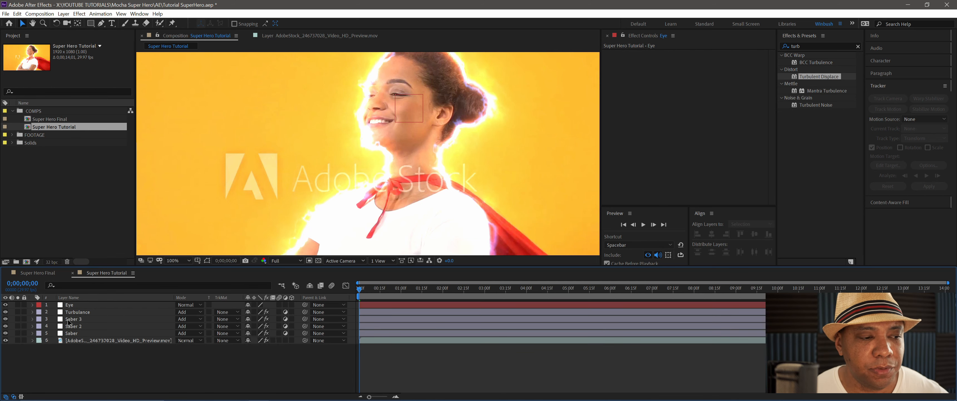
pyautogui.click(78, 305)
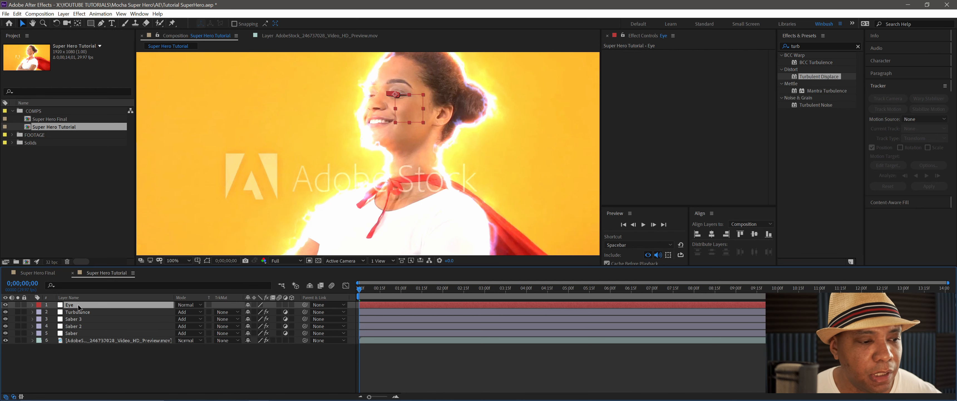
# - Create a new solid layer named Flare above the Eye null
pyautogui.click(116, 371)
pyautogui.rightClick(91, 371)
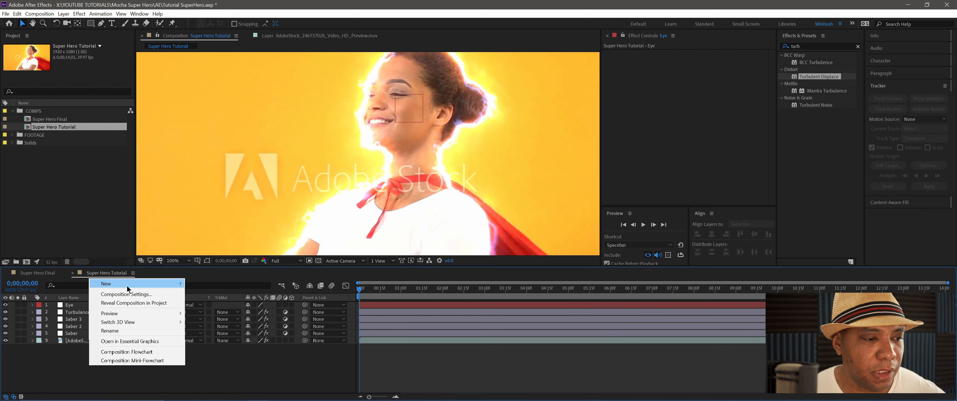
pyautogui.moveTo(127, 288)
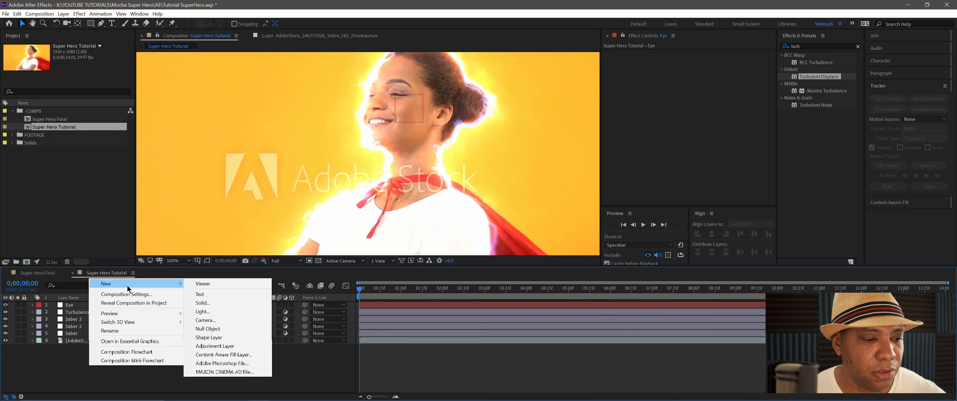
pyautogui.click(203, 304)
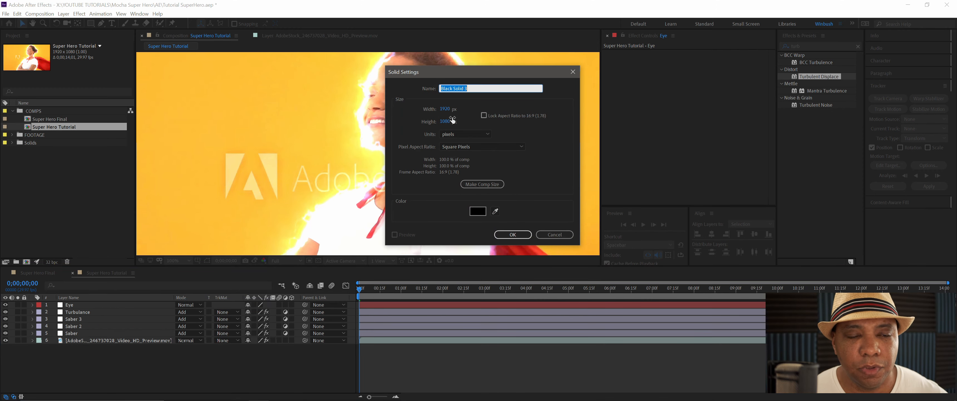
pyautogui.write('Flare')
pyautogui.press('Return')
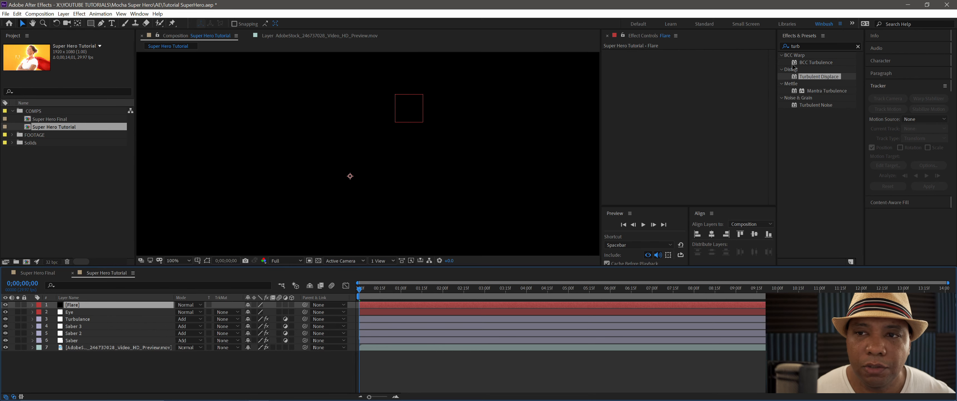
# - Apply the Generate category's Lens Flare effect to the Flare solid and set the layer's blending mode to Screen
pyautogui.moveTo(805, 46); pyautogui.dragTo(701, 49)
pyautogui.write('flare')
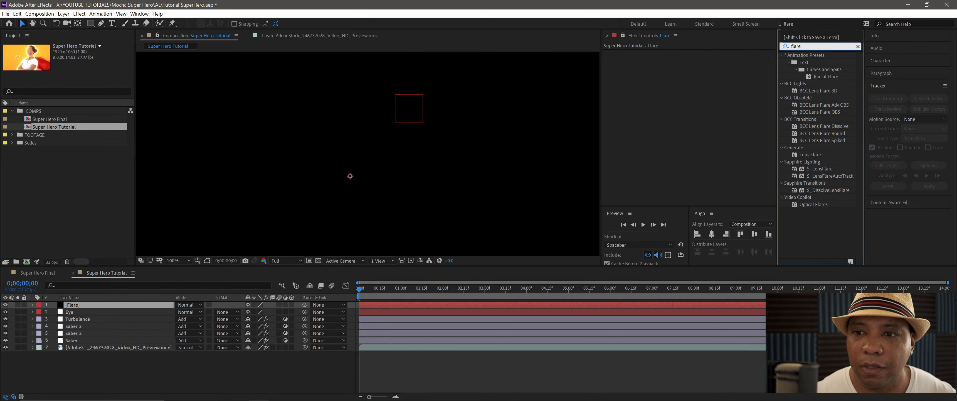
pyautogui.moveTo(811, 158); pyautogui.dragTo(675, 105)
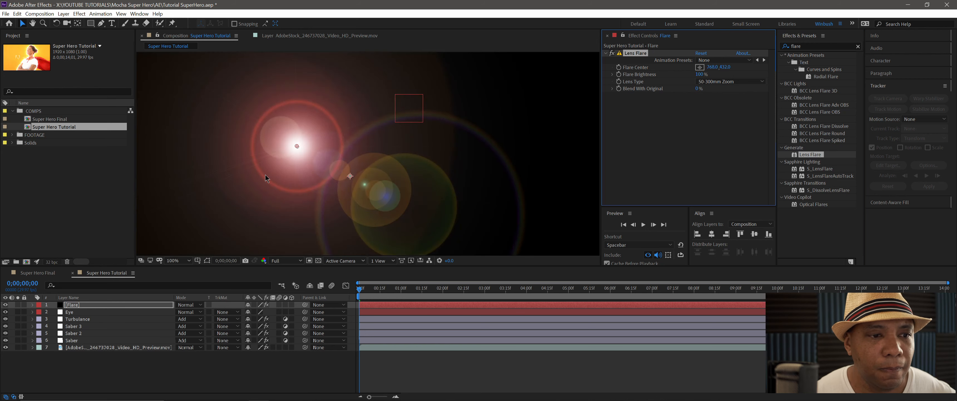
pyautogui.moveTo(291, 152); pyautogui.dragTo(313, 153)
pyautogui.click(190, 305)
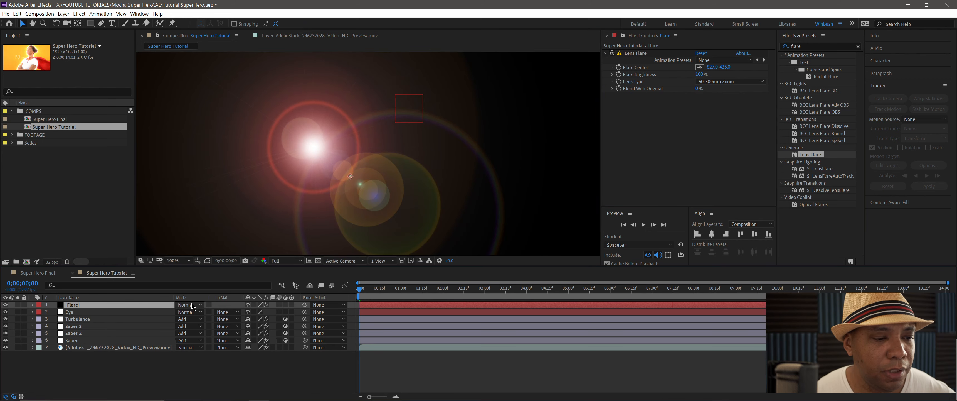
pyautogui.click(227, 162)
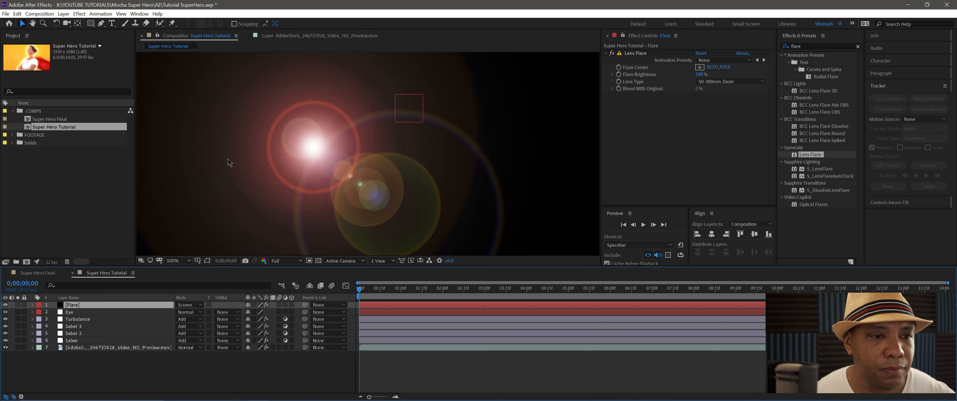
# - Place the Lens Flare's center on the Eye null's anchor over the woman's eye and set Flare Brightness to 31%
pyautogui.click(699, 67)
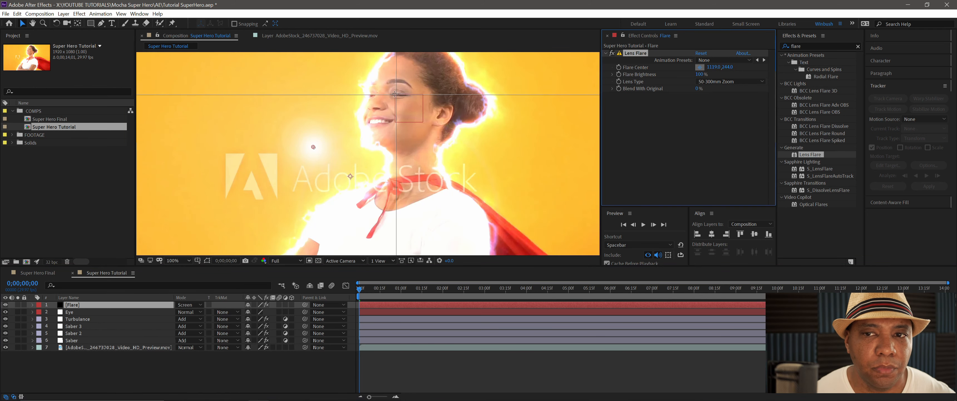
pyautogui.click(394, 94)
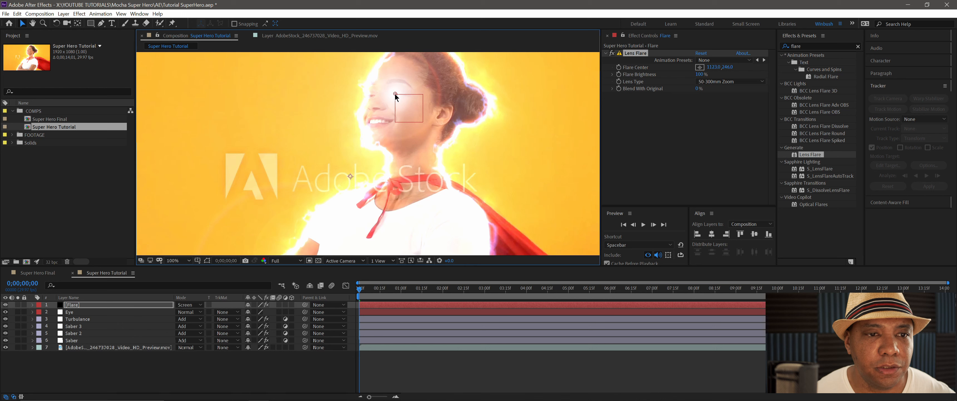
pyautogui.moveTo(699, 75); pyautogui.dragTo(671, 75)
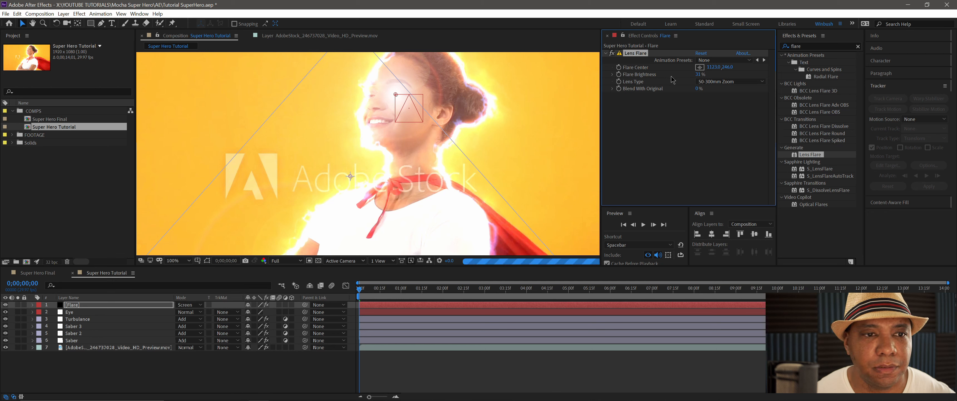
# - Hide the Eye null layer so that its outline no longer shows over the face
pyautogui.click(290, 364)
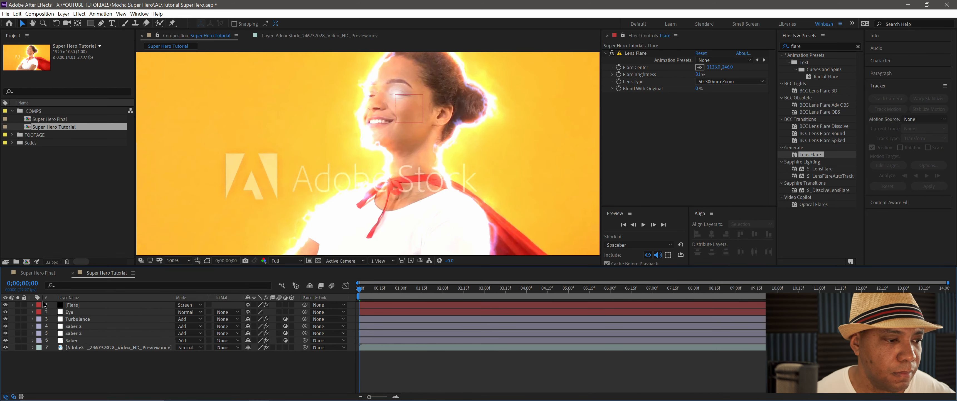
pyautogui.click(6, 312)
pyautogui.press('.')
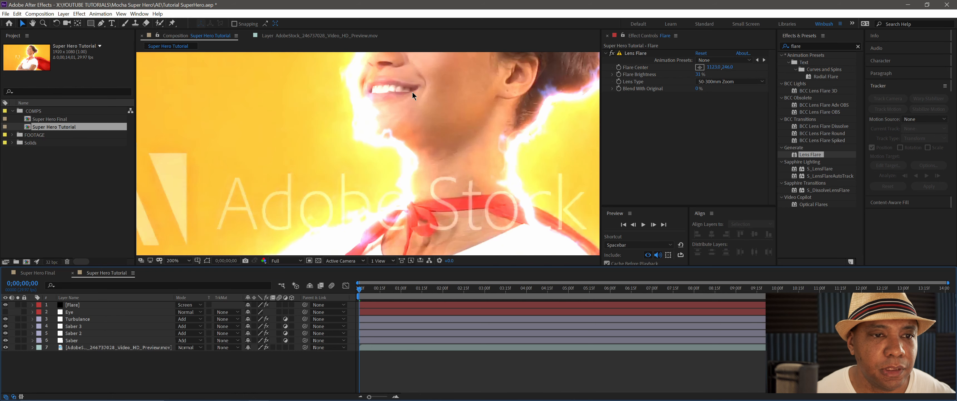
# - Set the Flare layer's Flare Brightness to 45% and keep the current time at the start of the composition
pyautogui.scroll(5, 430, 129)
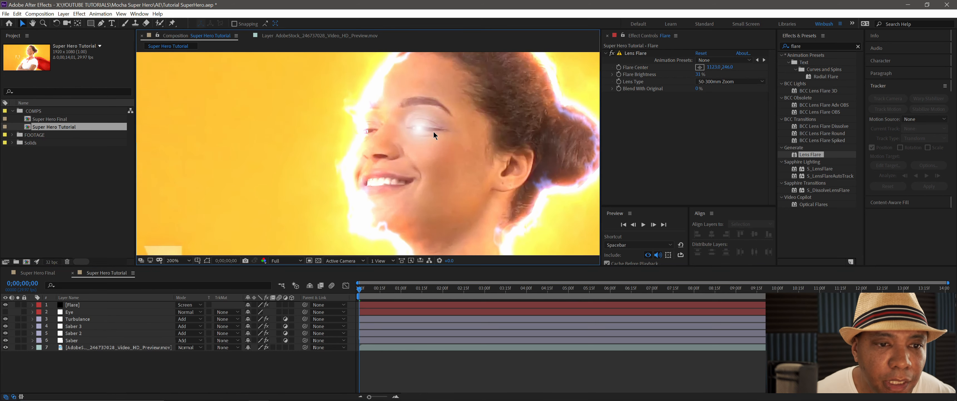
pyautogui.click(698, 74)
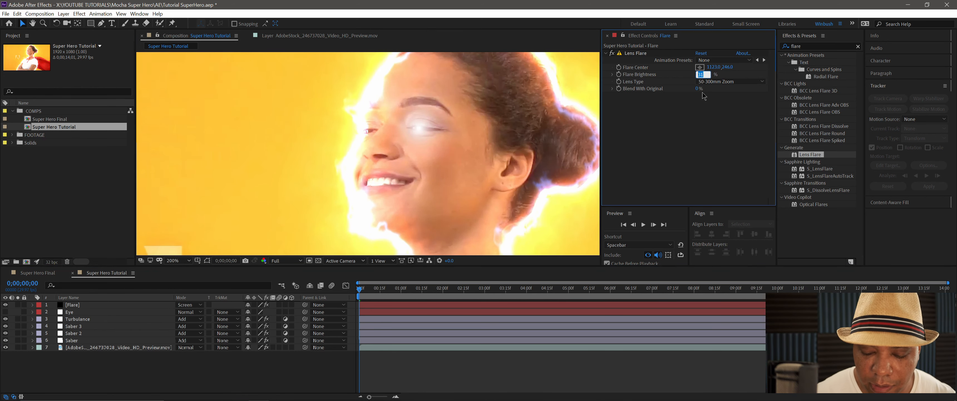
pyautogui.write('45')
pyautogui.press('Return')
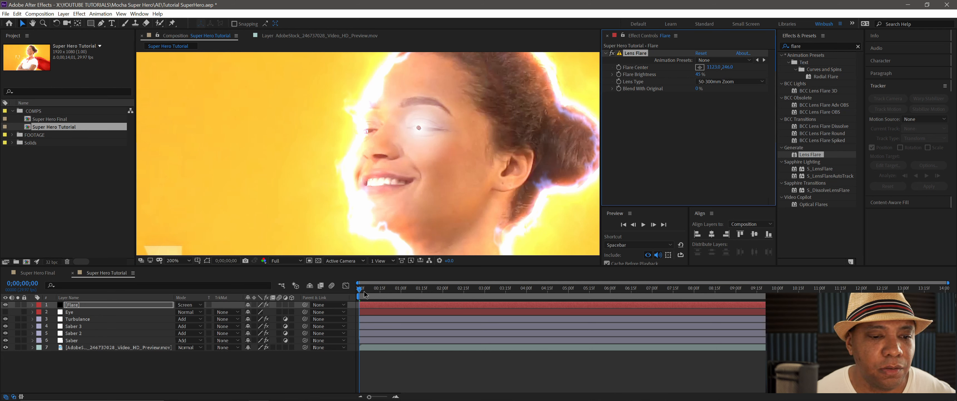
pyautogui.click(362, 290)
pyautogui.moveTo(363, 290); pyautogui.dragTo(345, 292)
# - Reveal the Eye null's Position property in the timeline
pyautogui.click(80, 305)
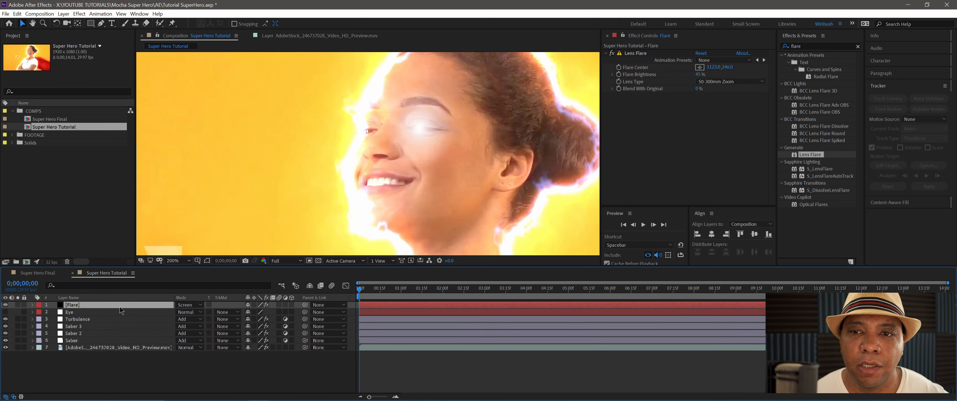
pyautogui.click(627, 71)
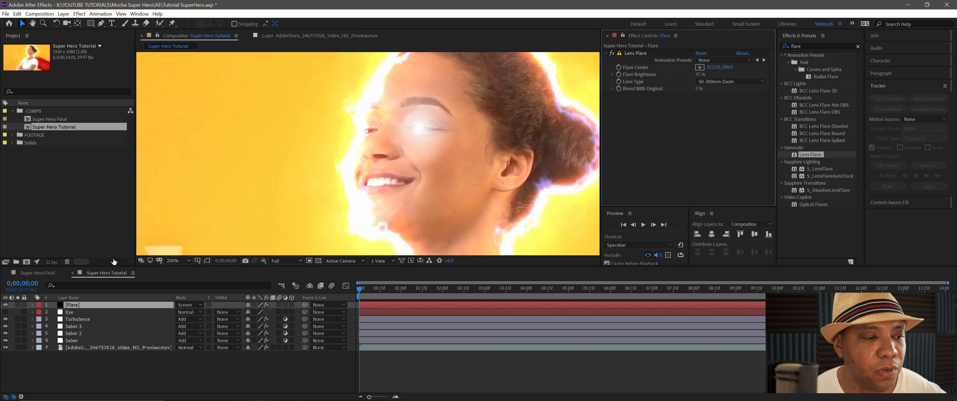
pyautogui.click(78, 314)
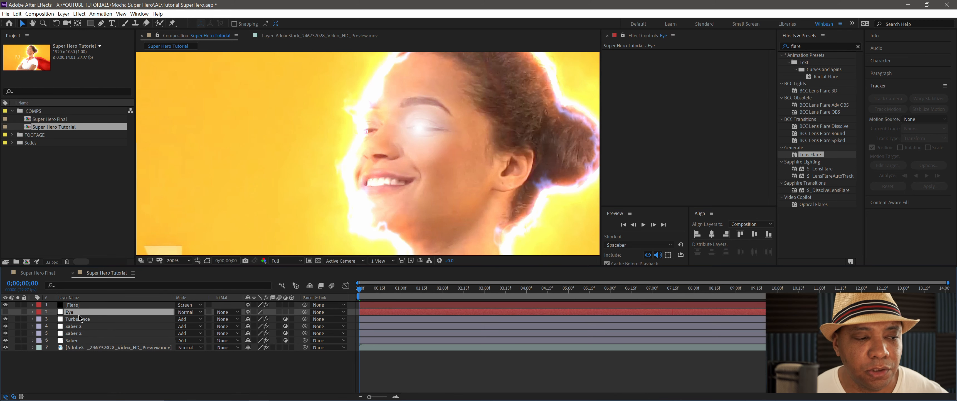
pyautogui.press('p')
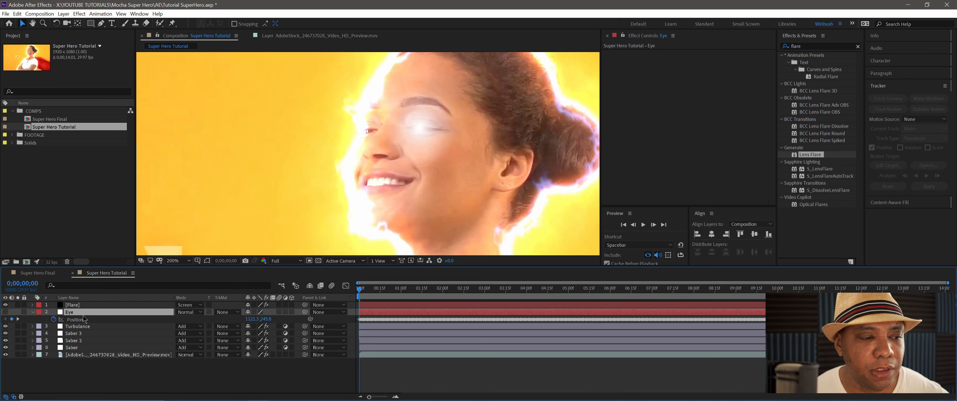
# - Add an expression to the Lens Flare's Flare Center that links it to the Eye null's Position, and collapse the Flare layer
pyautogui.click(75, 306)
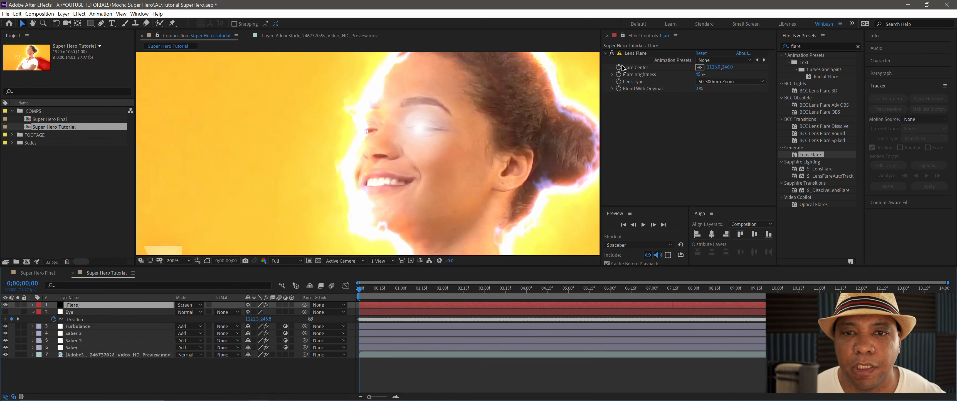
pyautogui.keyDown('alt'); pyautogui.click(618, 67); pyautogui.keyUp('alt')
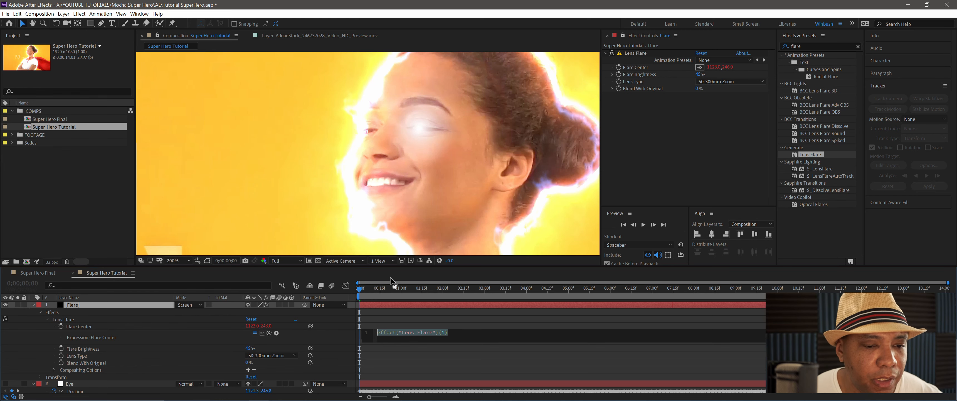
pyautogui.moveTo(401, 266); pyautogui.dragTo(403, 162)
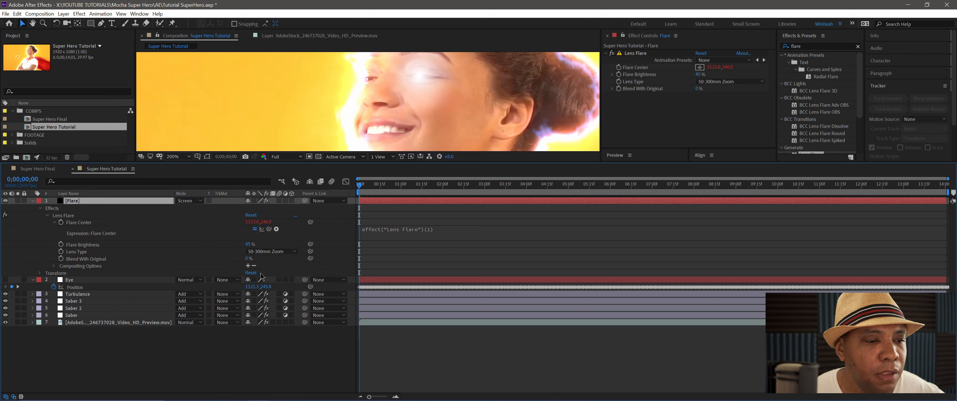
pyautogui.moveTo(269, 229); pyautogui.dragTo(76, 290)
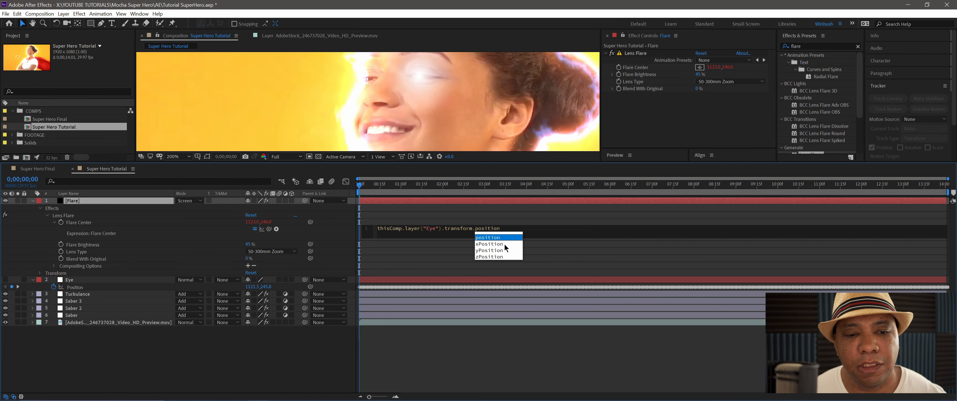
pyautogui.click(530, 230)
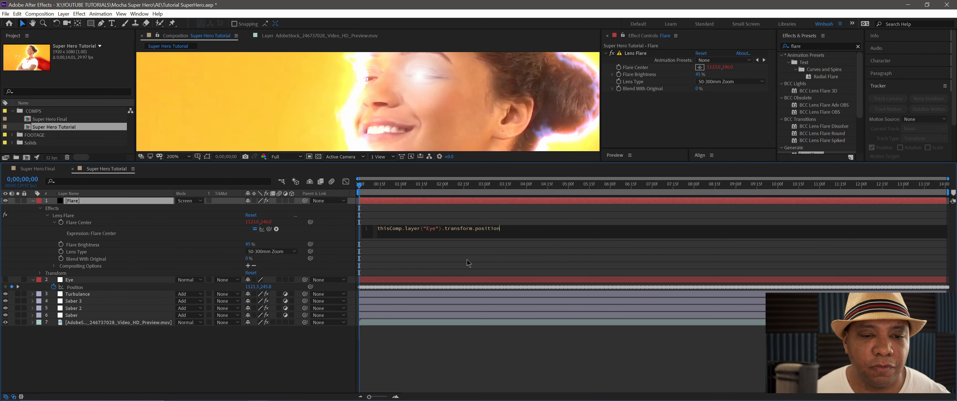
pyautogui.click(367, 197)
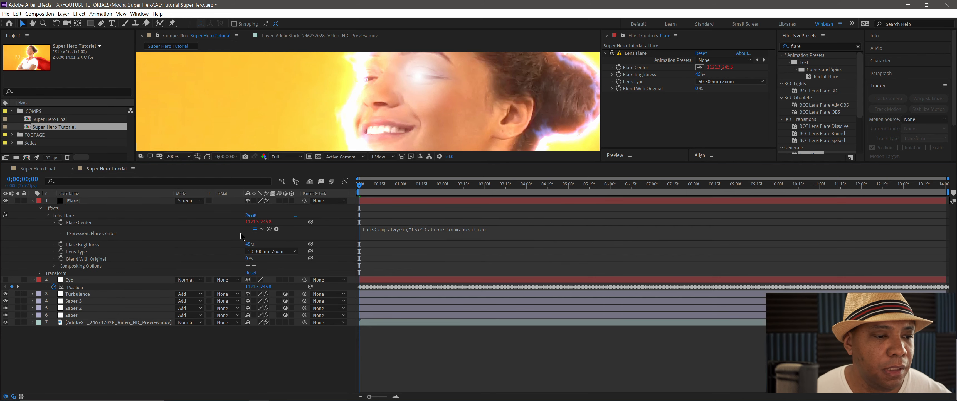
pyautogui.click(33, 201)
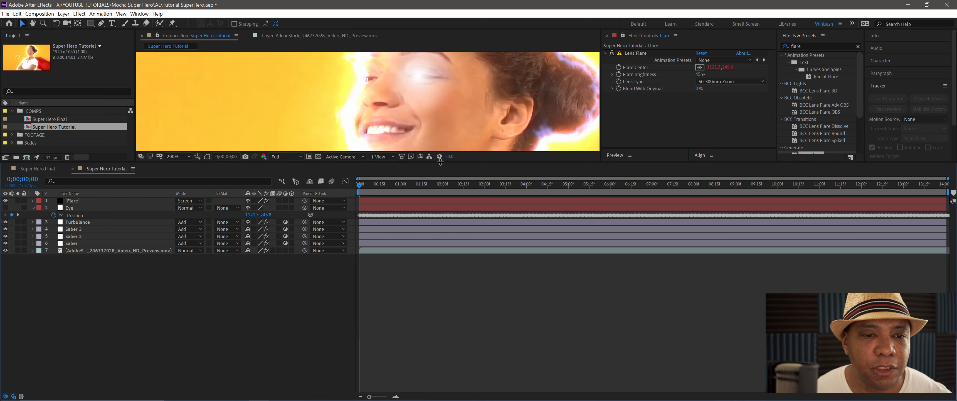
pyautogui.moveTo(439, 162); pyautogui.dragTo(443, 315)
# - Preview the animation to check that the flare follows the woman's eye
pyautogui.click(366, 334)
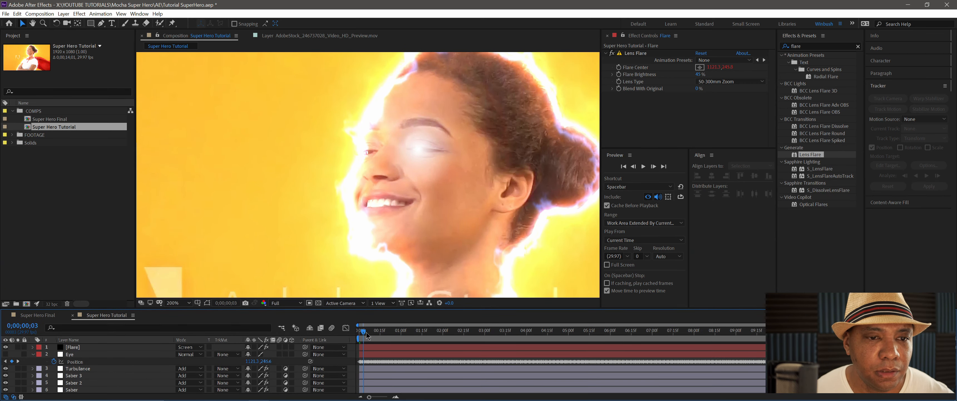
pyautogui.moveTo(366, 334); pyautogui.dragTo(436, 341)
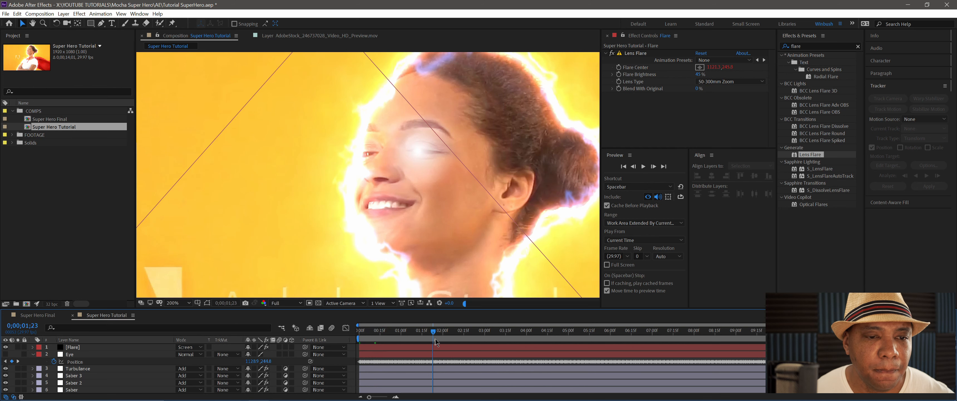
pyautogui.press('space')
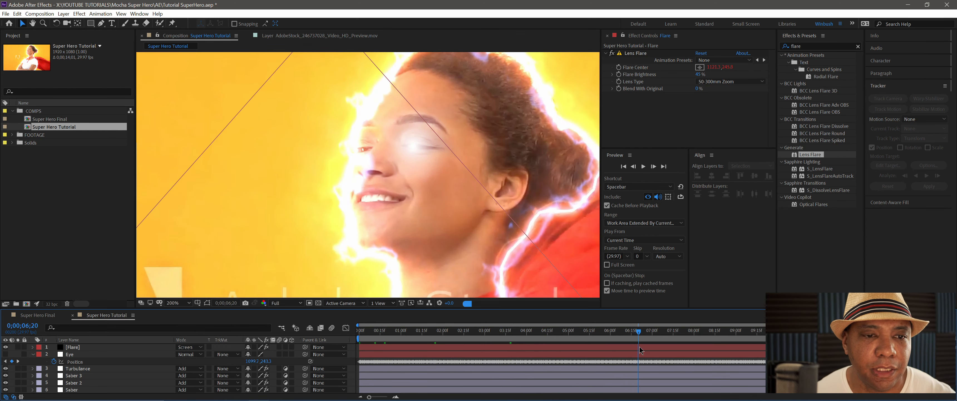
pyautogui.moveTo(640, 349); pyautogui.dragTo(604, 350)
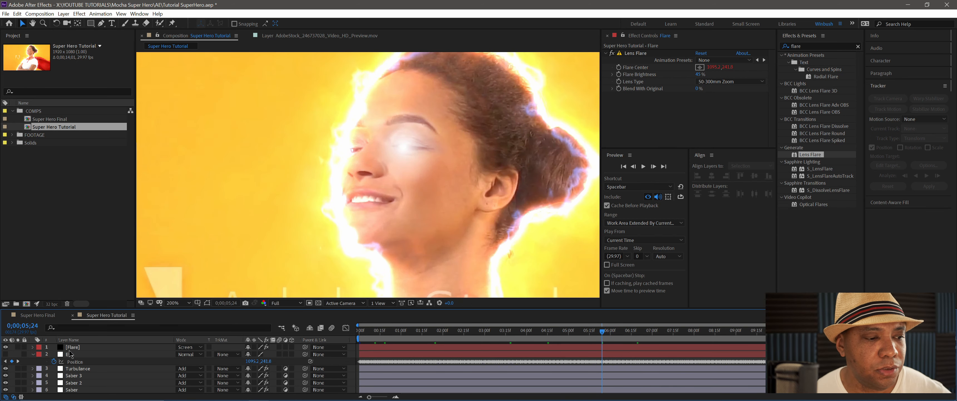
# - Try to start keyframing the Flare layer's Flare Brightness at 0;00;05;24
pyautogui.click(77, 348)
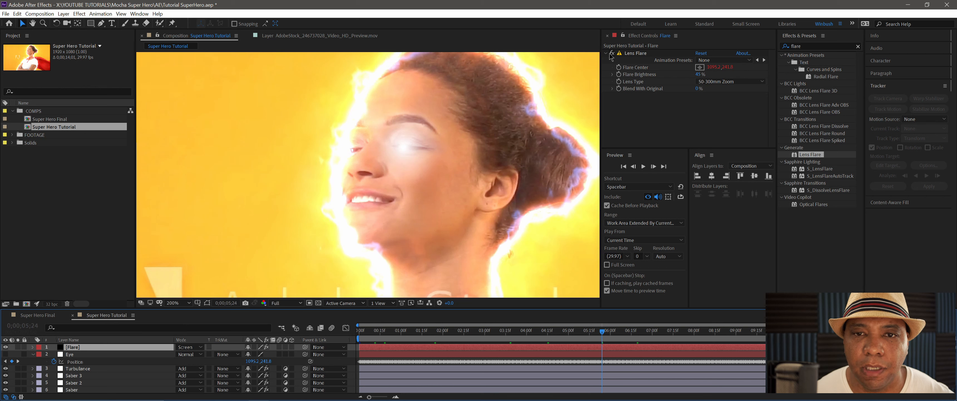
pyautogui.click(618, 76)
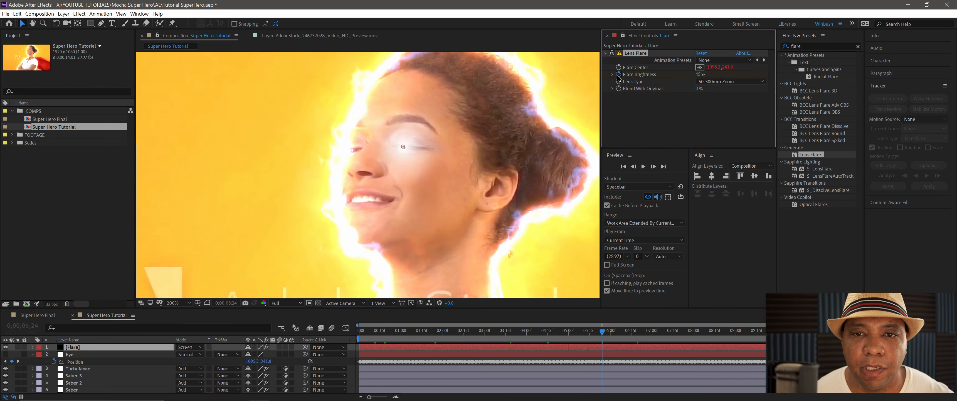
pyautogui.click(606, 333)
pyautogui.moveTo(605, 334); pyautogui.dragTo(611, 334)
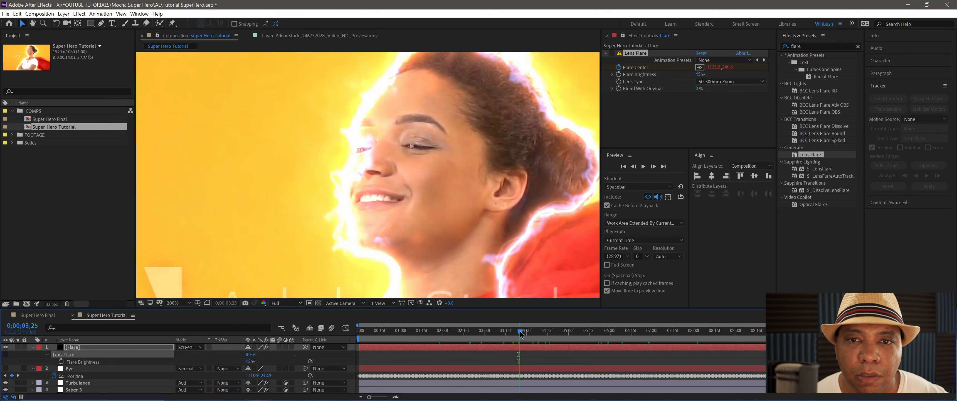
pyautogui.moveTo(520, 333); pyautogui.dragTo(533, 334)
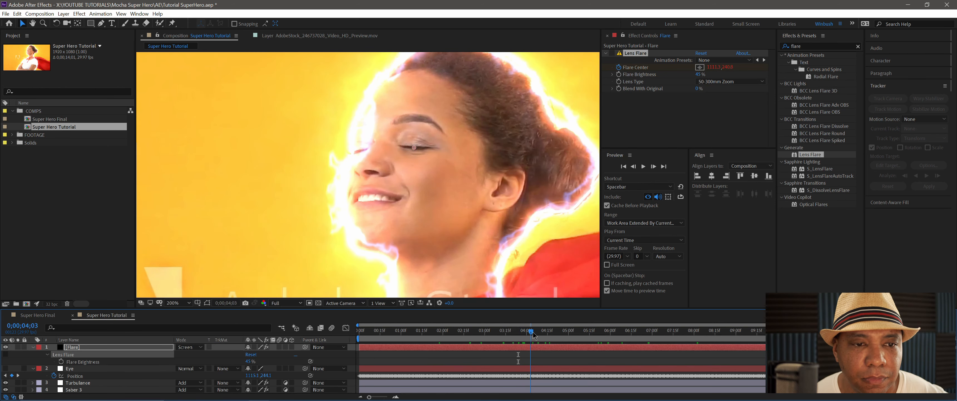
pyautogui.click(700, 73)
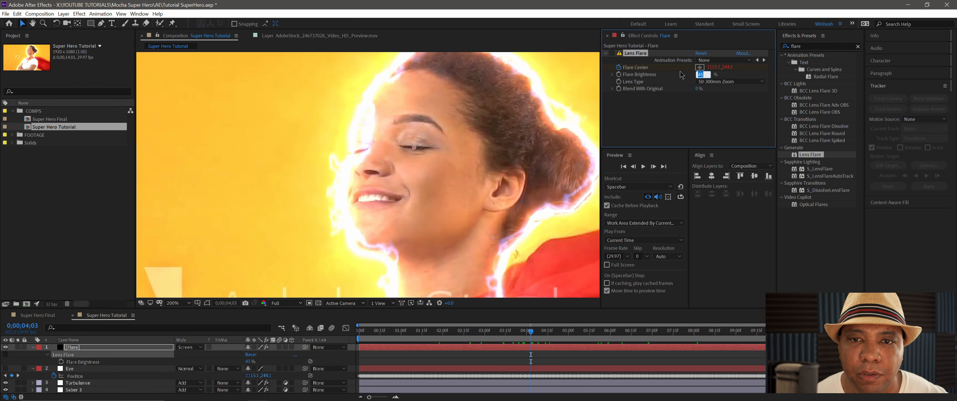
pyautogui.press('Return')
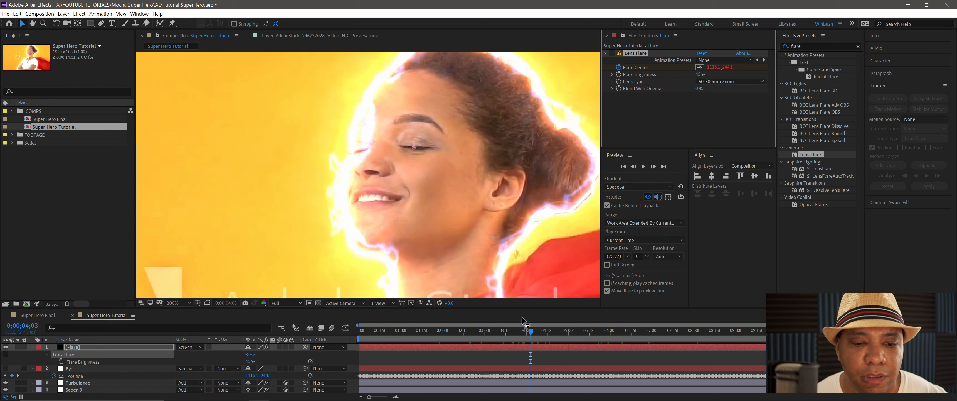
# - At 0;00;03;17, turn off keyframing for Flare Center and add a first Flare Brightness keyframe at 45%
pyautogui.click(509, 332)
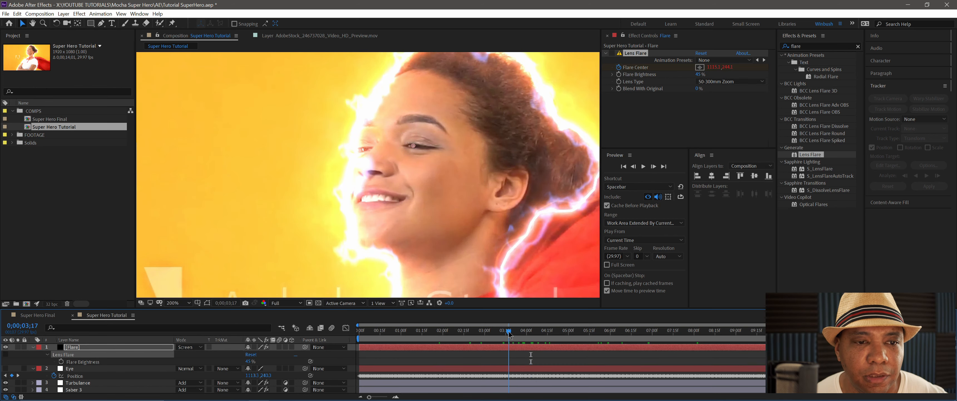
pyautogui.click(620, 66)
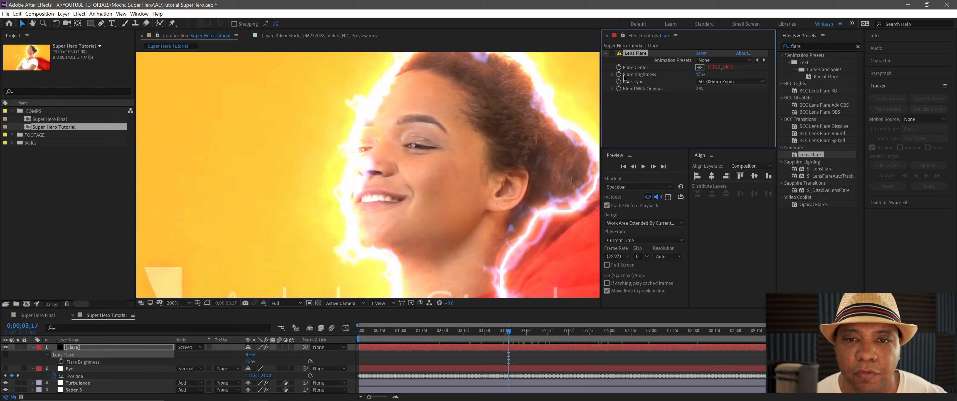
pyautogui.click(619, 74)
# - Add a Flare Brightness keyframe of 0% at 0;00;04;01, where the woman's eye closes
pyautogui.moveTo(511, 336); pyautogui.dragTo(530, 333)
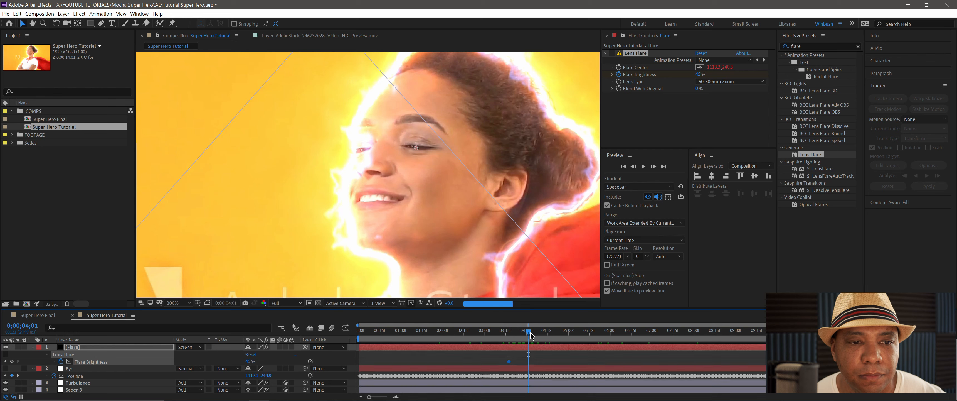
pyautogui.click(698, 75)
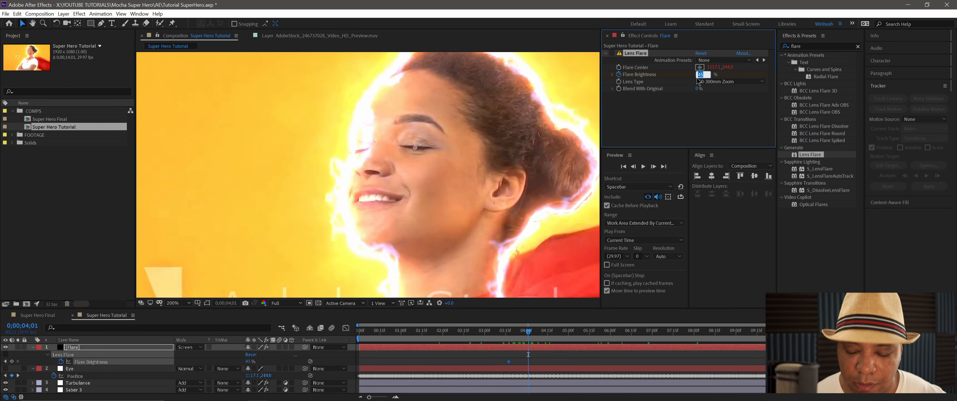
pyautogui.write('0')
pyautogui.press('Return')
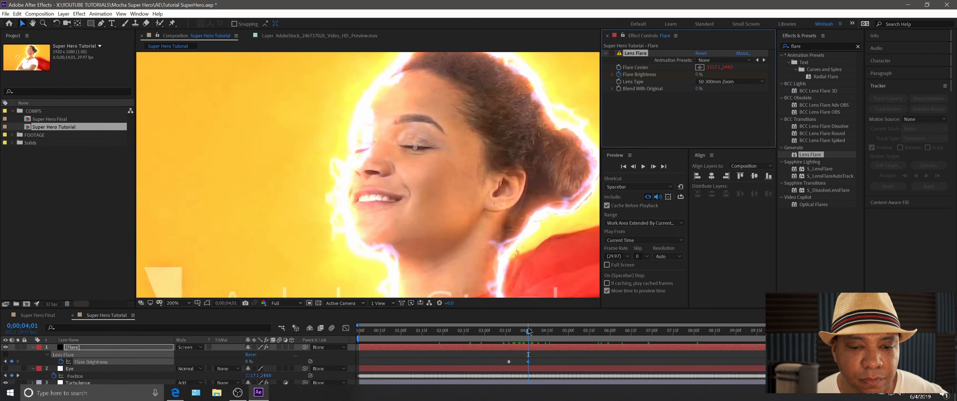
# - Copy the 0% Flare Brightness keyframe and paste it at 0;00;05;04
pyautogui.moveTo(529, 331); pyautogui.dragTo(580, 334)
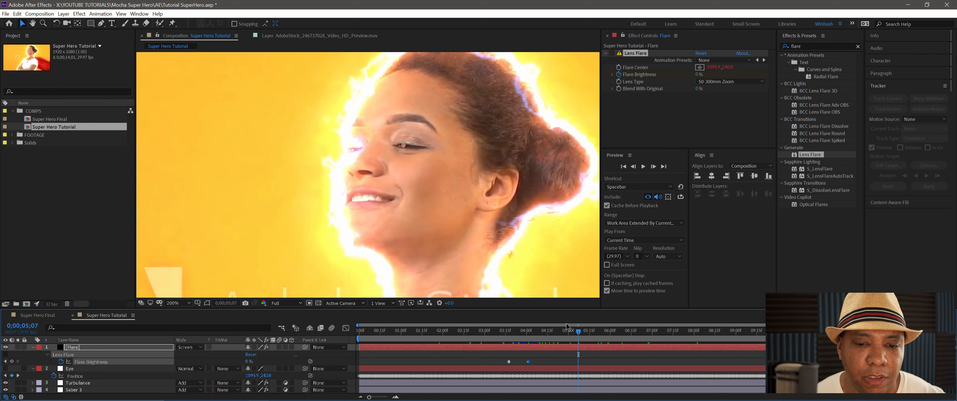
pyautogui.moveTo(575, 334); pyautogui.dragTo(574, 333)
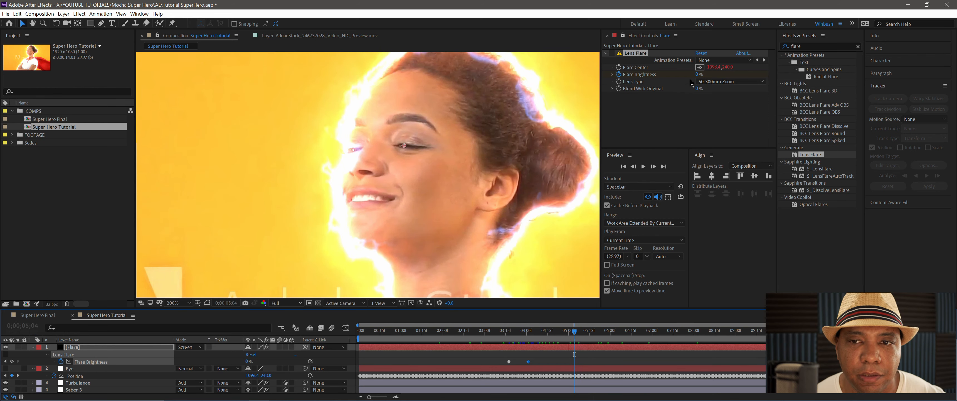
pyautogui.moveTo(535, 360); pyautogui.dragTo(525, 364)
pyautogui.hotkey('ctrl', 'c')
pyautogui.hotkey('ctrl', 'v')
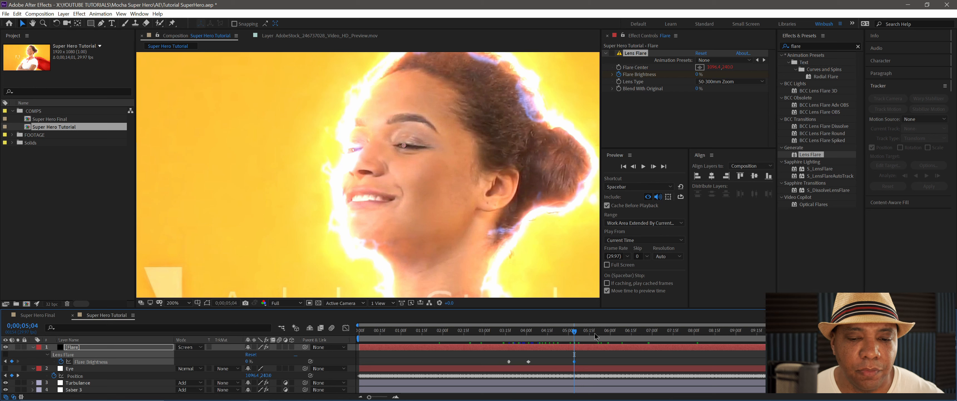
# - Add a Flare Brightness keyframe of 45% at 0;00;05;21
pyautogui.moveTo(578, 333); pyautogui.dragTo(599, 334)
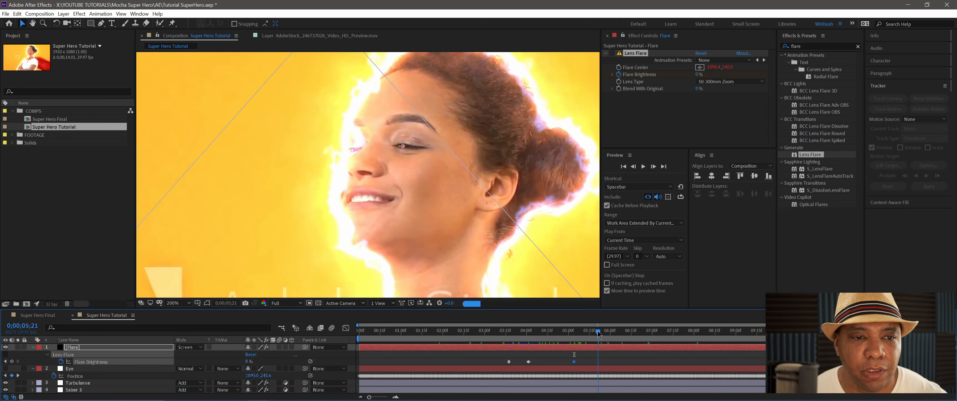
pyautogui.click(698, 75)
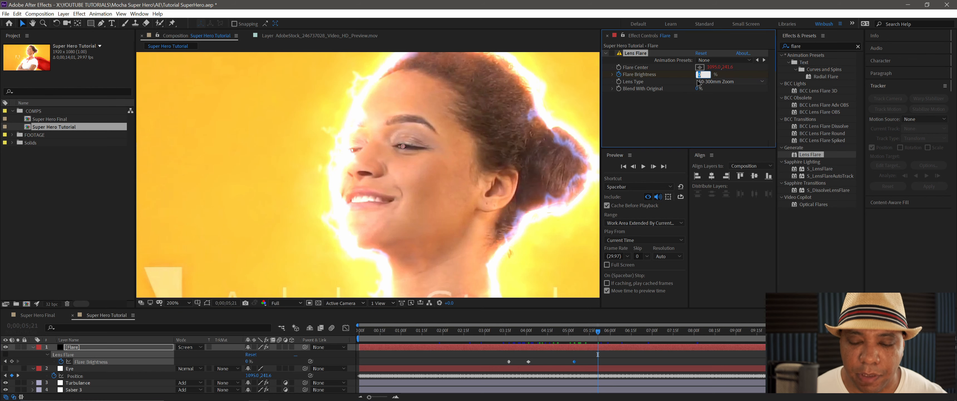
pyautogui.write('45')
pyautogui.press('Return')
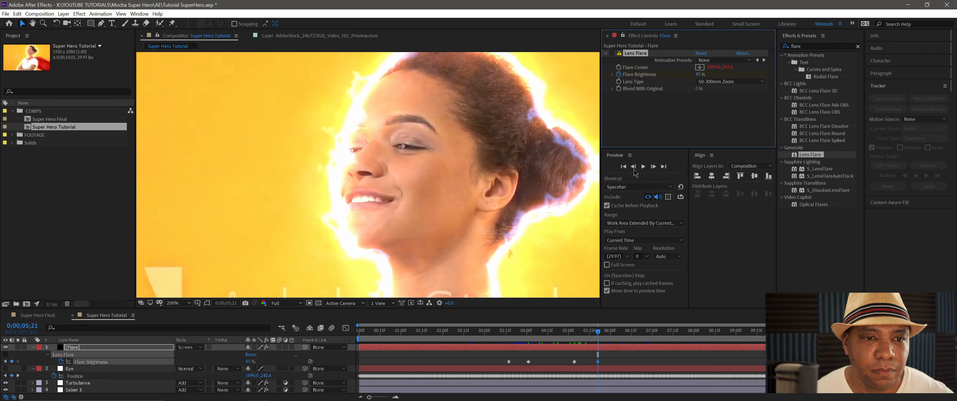
# - Turn the Lens Flare effect back on and preview the flare on the eye from 0;00;08;03 onward
pyautogui.moveTo(598, 331); pyautogui.dragTo(601, 331)
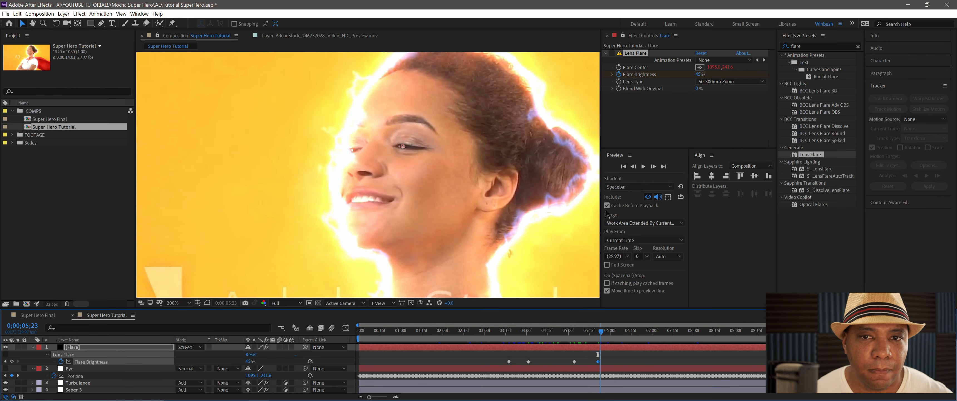
pyautogui.click(611, 53)
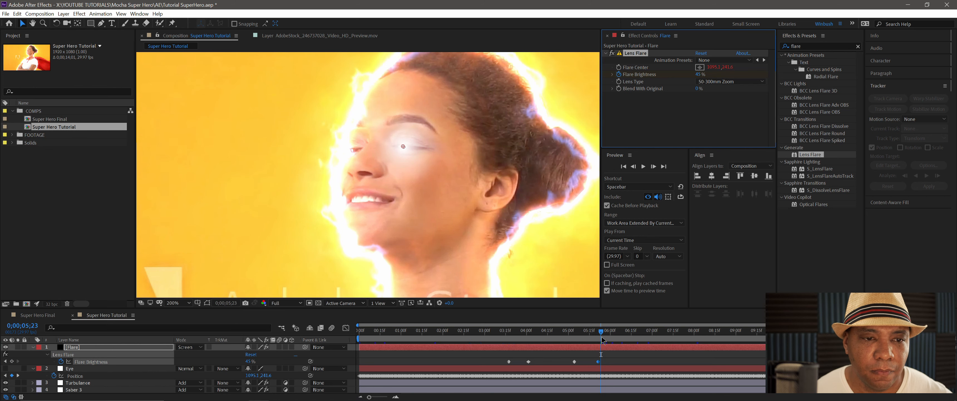
pyautogui.moveTo(602, 339); pyautogui.dragTo(700, 339)
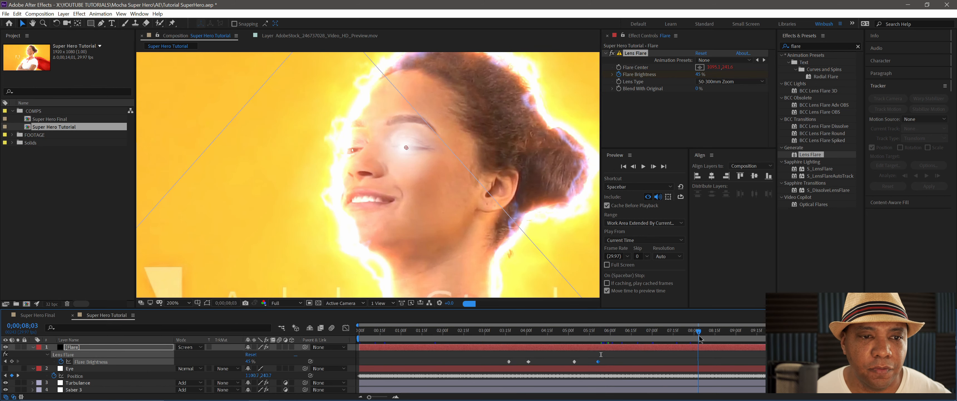
pyautogui.press('space')
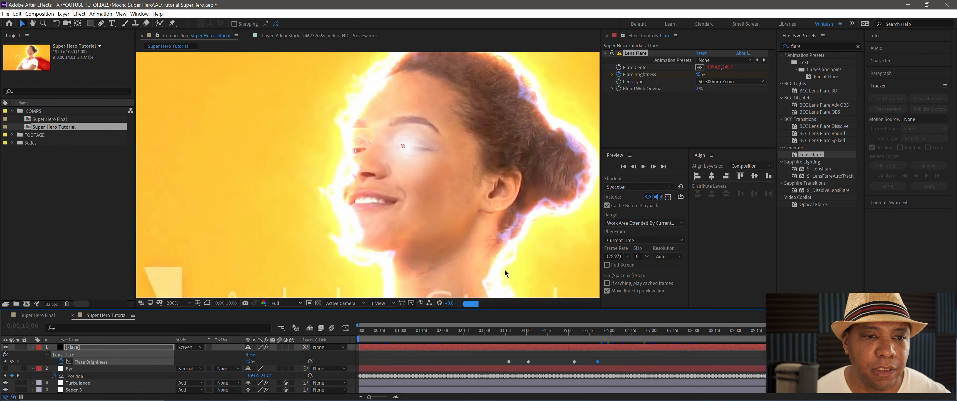
pyautogui.scroll(-1, 467, 213)
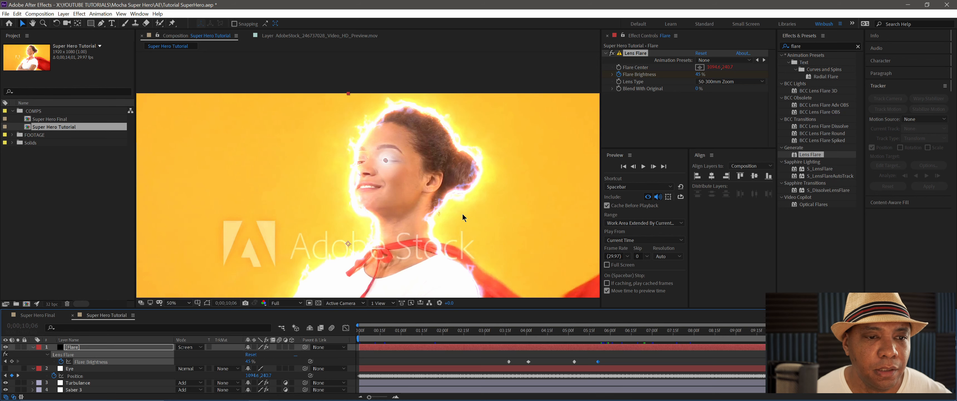
pyautogui.moveTo(381, 223); pyautogui.dragTo(391, 169)
# - Collapse the Flare and Eye layers' properties and enlarge the timeline to show the whole layer stack
pyautogui.click(413, 355)
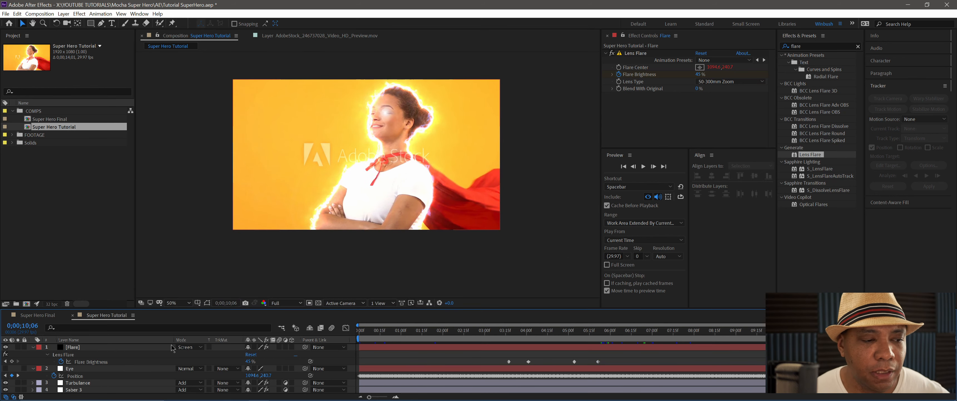
pyautogui.click(33, 347)
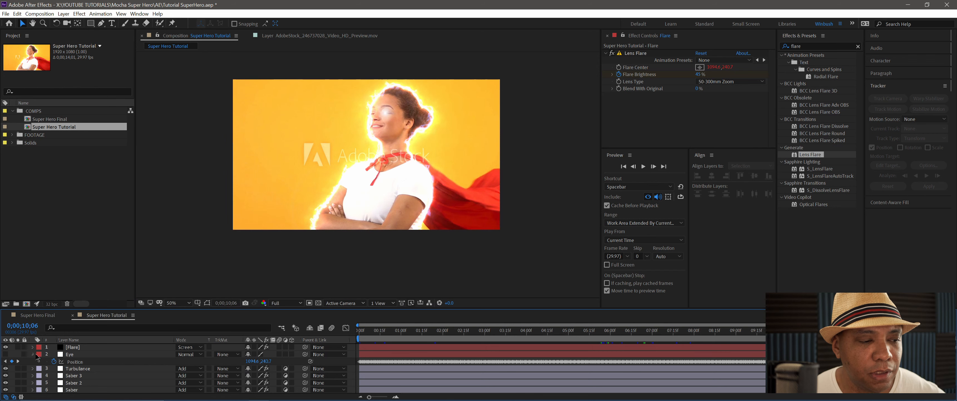
pyautogui.click(36, 355)
pyautogui.moveTo(200, 309); pyautogui.dragTo(210, 274)
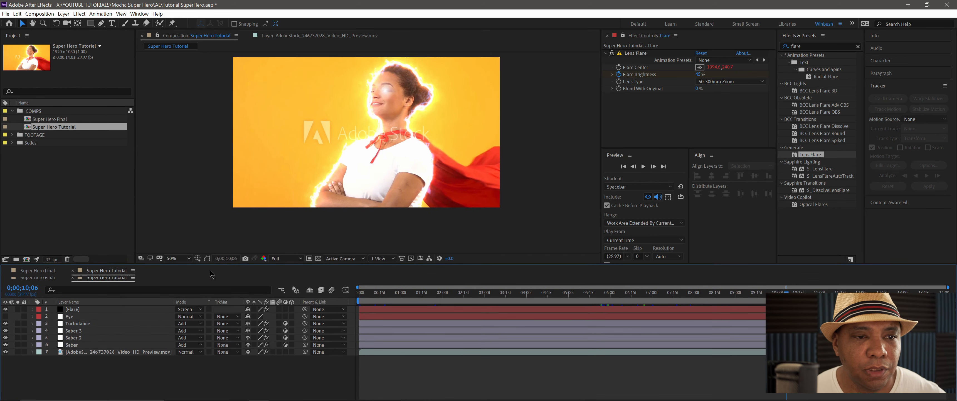
# - Create a new adjustment layer at the top of the stack and apply the Curves effect to it
pyautogui.rightClick(144, 377)
pyautogui.moveTo(182, 290)
pyautogui.click(285, 345)
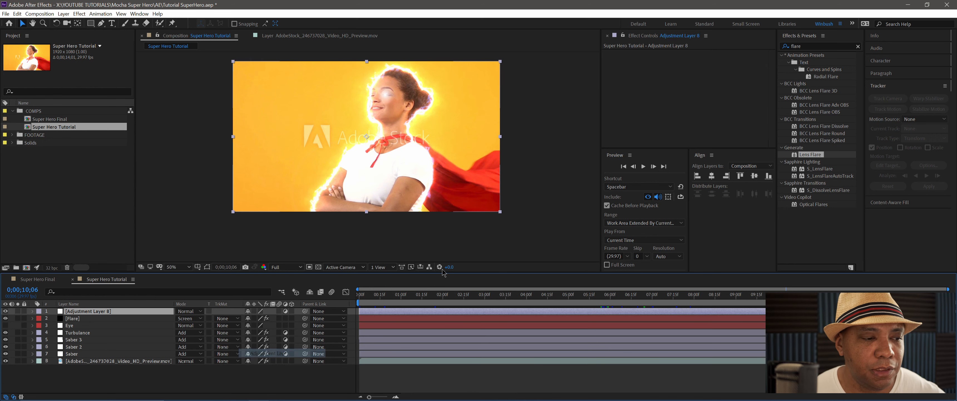
pyautogui.hotkey('ctrl', '5')
pyautogui.write('curves')
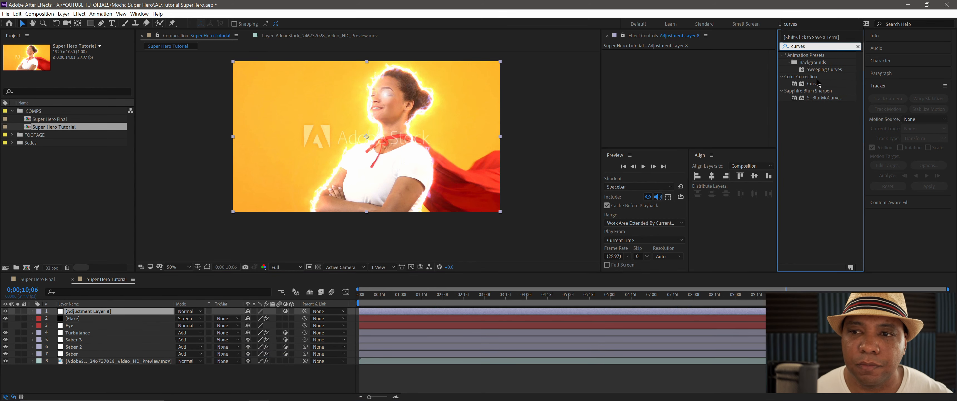
pyautogui.moveTo(818, 83); pyautogui.dragTo(673, 97)
# - Pull the lower part of the RGB curve slightly down to darken the image, and collapse the Curves effect
pyautogui.moveTo(666, 148); pyautogui.dragTo(667, 203)
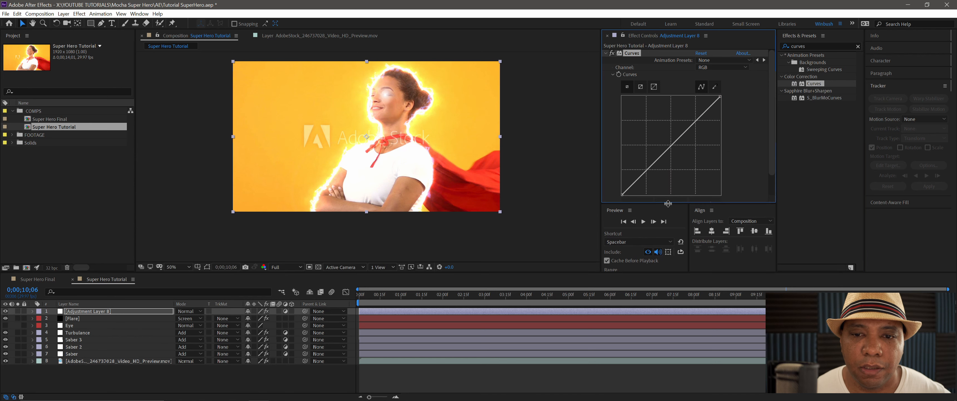
pyautogui.click(648, 171)
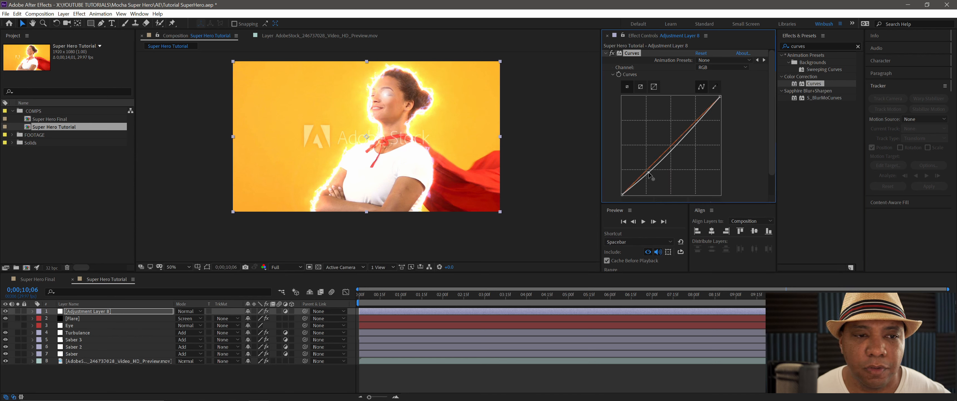
pyautogui.moveTo(648, 172); pyautogui.dragTo(651, 173)
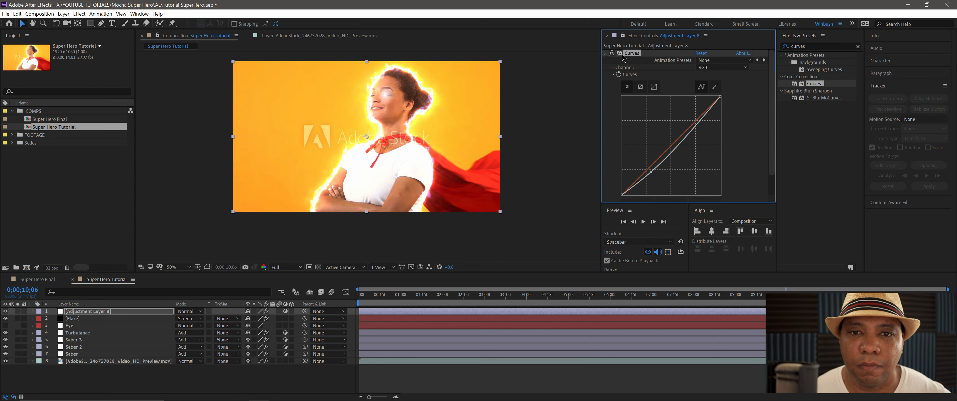
pyautogui.click(605, 53)
# - Apply Hue/Saturation to the adjustment layer with Curves and set Master Saturation to -19
pyautogui.click(799, 42)
pyautogui.write('hus')
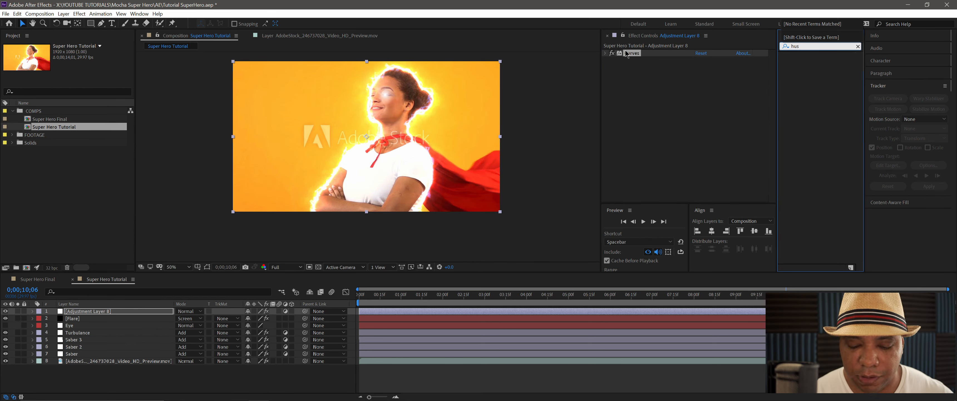
pyautogui.press('BackSpace')
pyautogui.write('e')
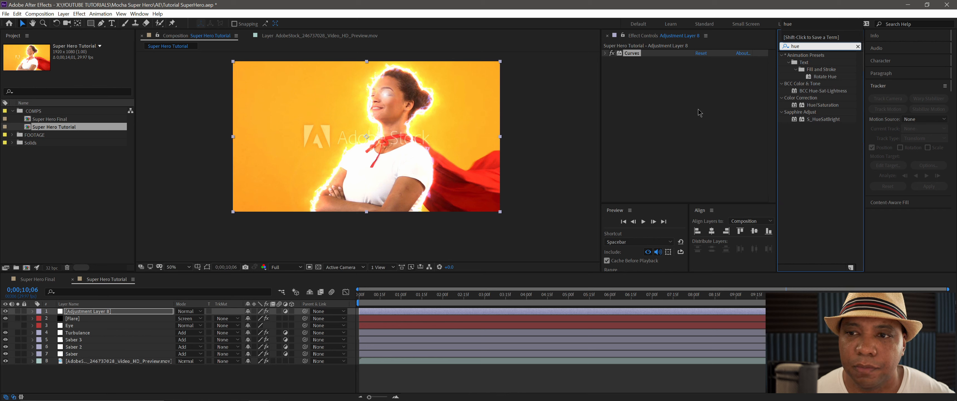
pyautogui.doubleClick(823, 105)
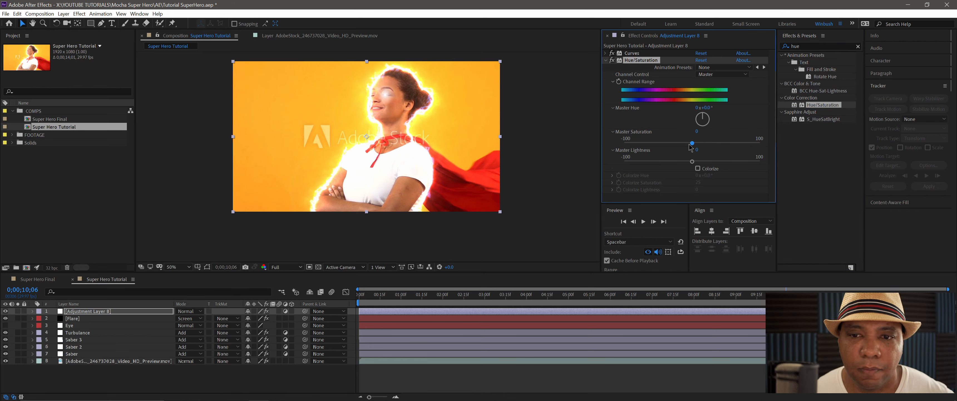
pyautogui.moveTo(689, 145); pyautogui.dragTo(687, 146)
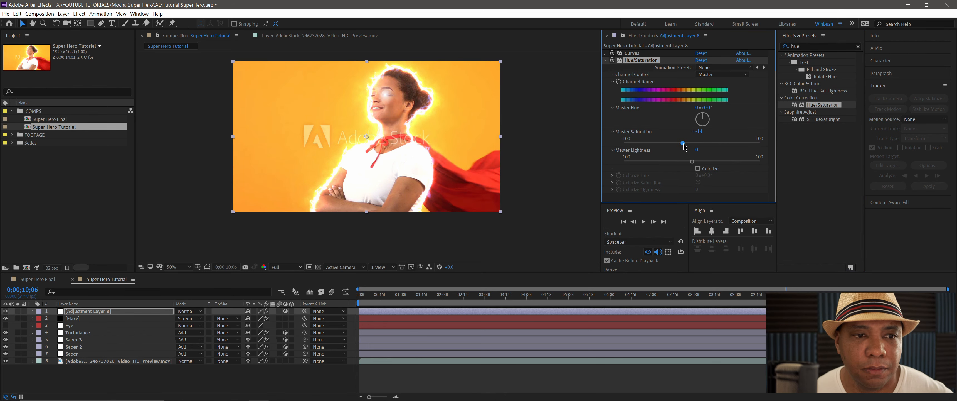
pyautogui.moveTo(684, 146); pyautogui.dragTo(680, 146)
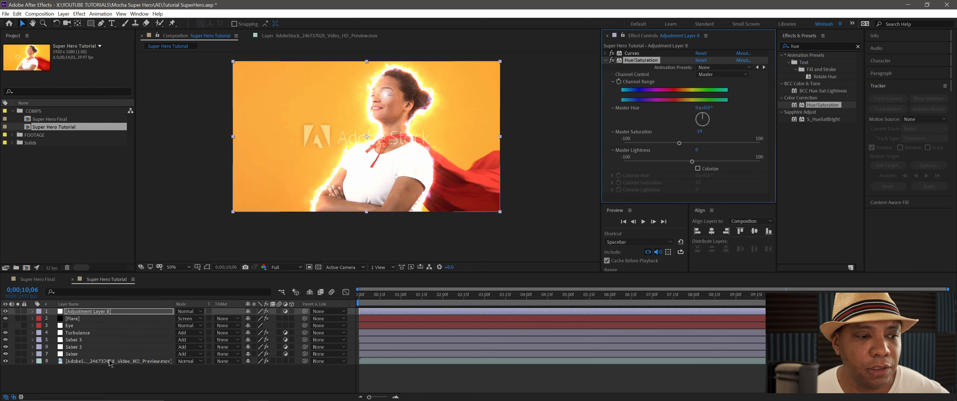
# - Create a second adjustment layer at the top of the stack and apply CC Vignette to it
pyautogui.rightClick(73, 377)
pyautogui.moveTo(114, 293)
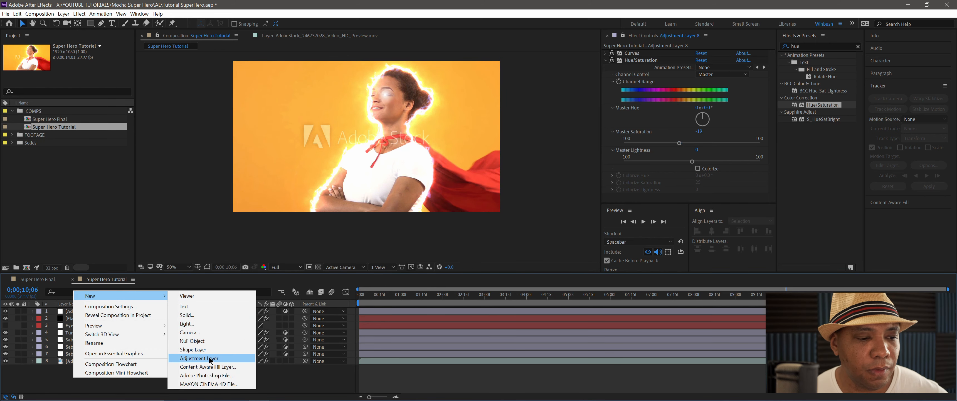
pyautogui.click(209, 357)
pyautogui.moveTo(809, 47); pyautogui.dragTo(626, 37)
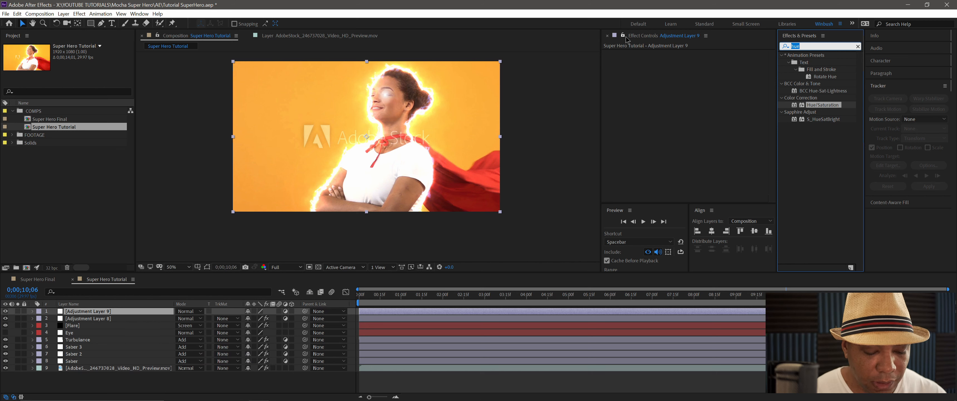
pyautogui.write('vig')
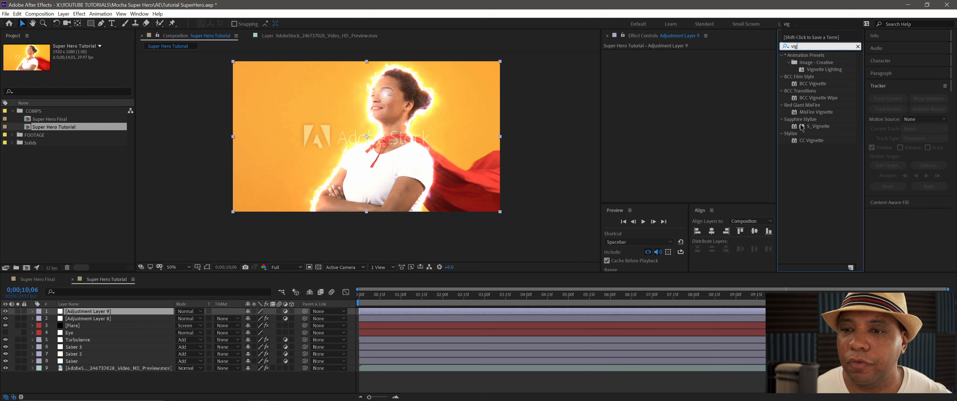
pyautogui.moveTo(816, 144); pyautogui.dragTo(665, 119)
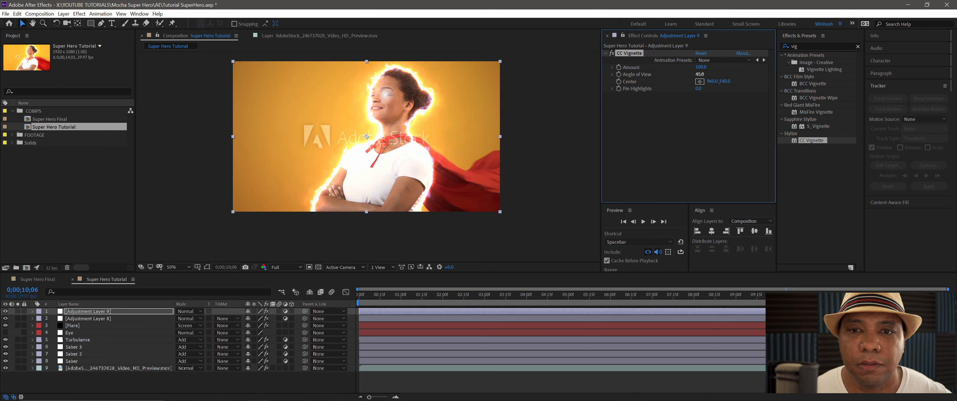
# - Reduce the CC Vignette's Angle of View and set its Amount to 107
pyautogui.moveTo(701, 67); pyautogui.dragTo(771, 75)
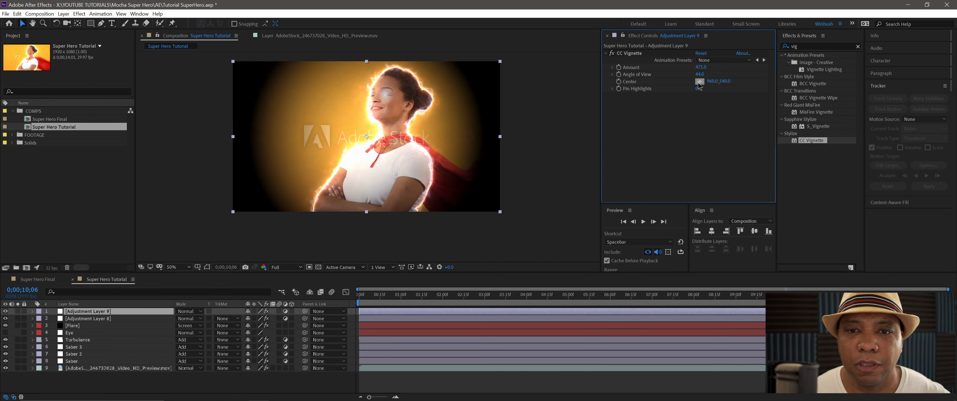
pyautogui.moveTo(699, 75)
pyautogui.mouseDown()
pyautogui.moveTo(683, 77)
pyautogui.moveTo(695, 74)
pyautogui.mouseUp()
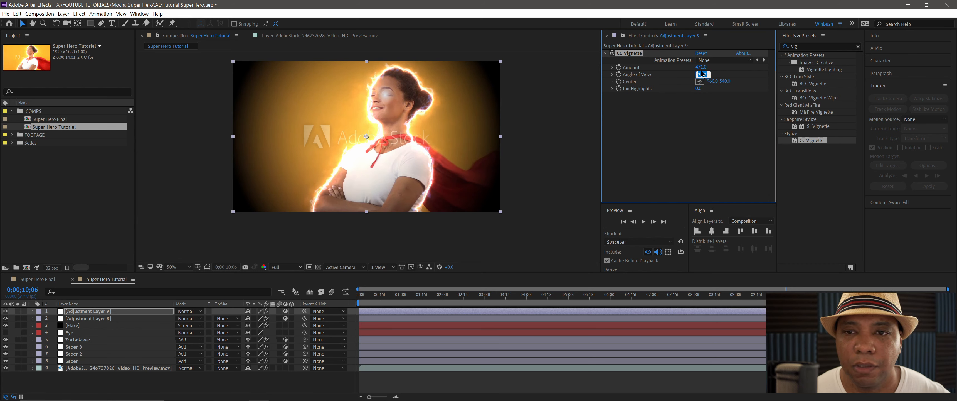
pyautogui.click(701, 67)
pyautogui.click(715, 73)
pyautogui.moveTo(701, 68); pyautogui.dragTo(692, 70)
pyautogui.click(701, 68)
pyautogui.write('140')
pyautogui.press('Return')
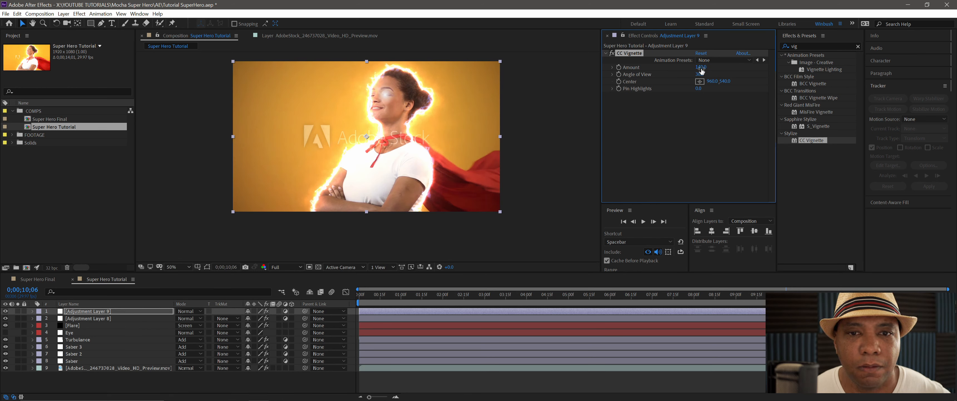
pyautogui.moveTo(701, 69); pyautogui.dragTo(696, 70)
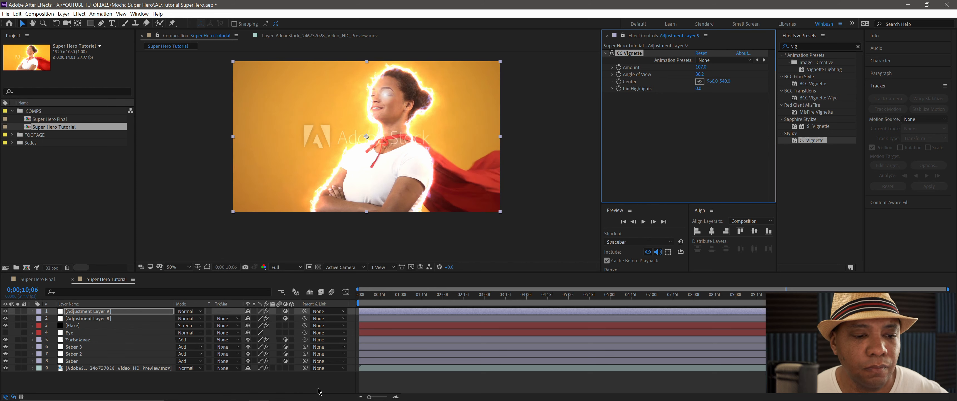
# - Deselect the layers and save the project
pyautogui.click(488, 373)
pyautogui.hotkey('ctrl', 's')
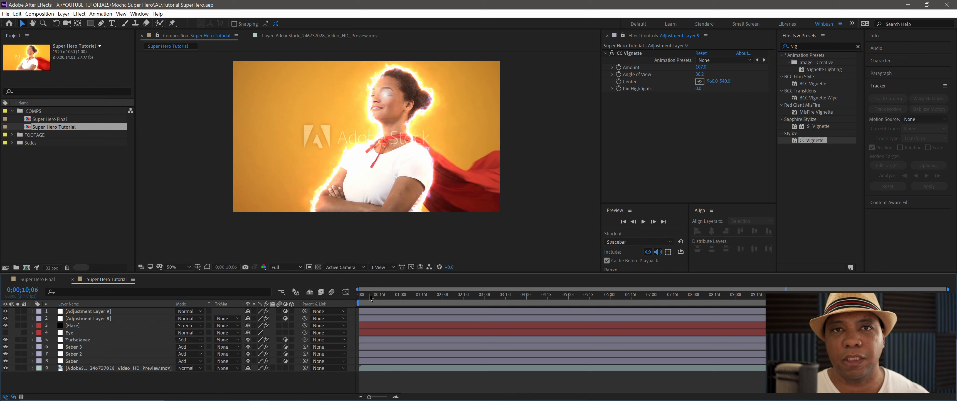
# - Examine the Looks effect on the top adjustment layer in the Super Hero Final comp and return to the Super Hero Tutorial comp
pyautogui.doubleClick(57, 119)
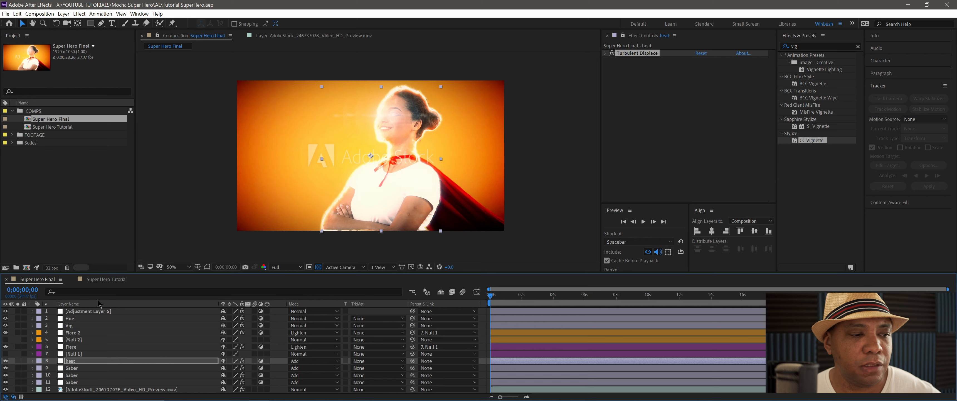
pyautogui.click(102, 312)
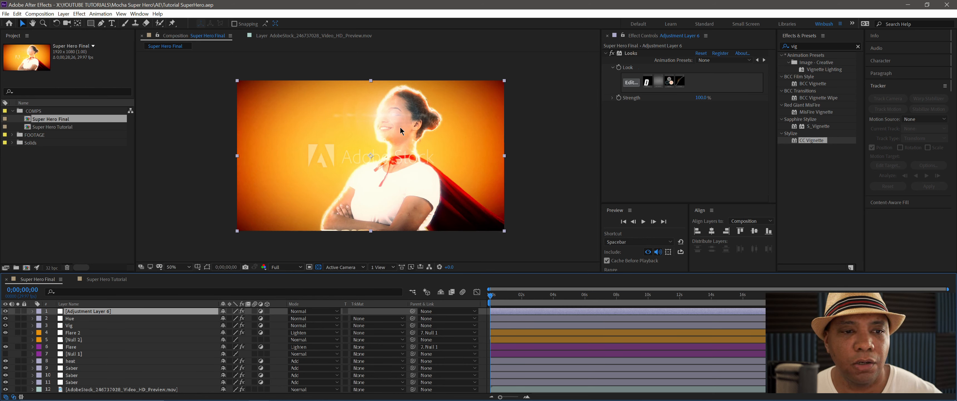
pyautogui.click(109, 281)
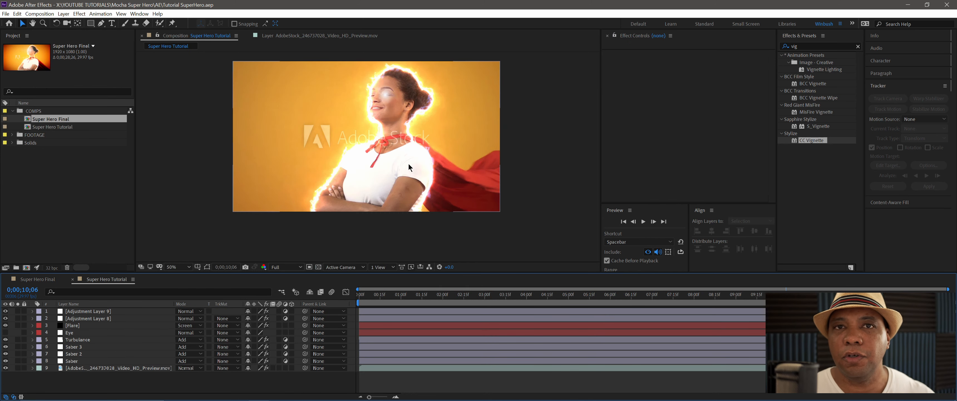